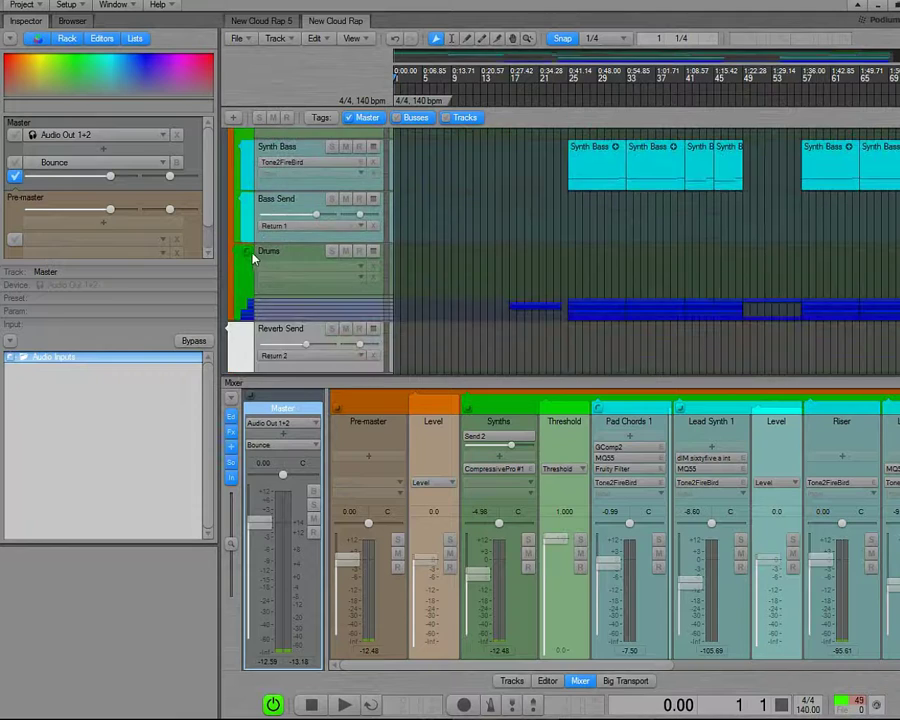
# Step: Expand the Drums group and look through its drum tracks in the arrangement
pyautogui.click(250, 253)
pyautogui.scroll(-4, 297, 279)
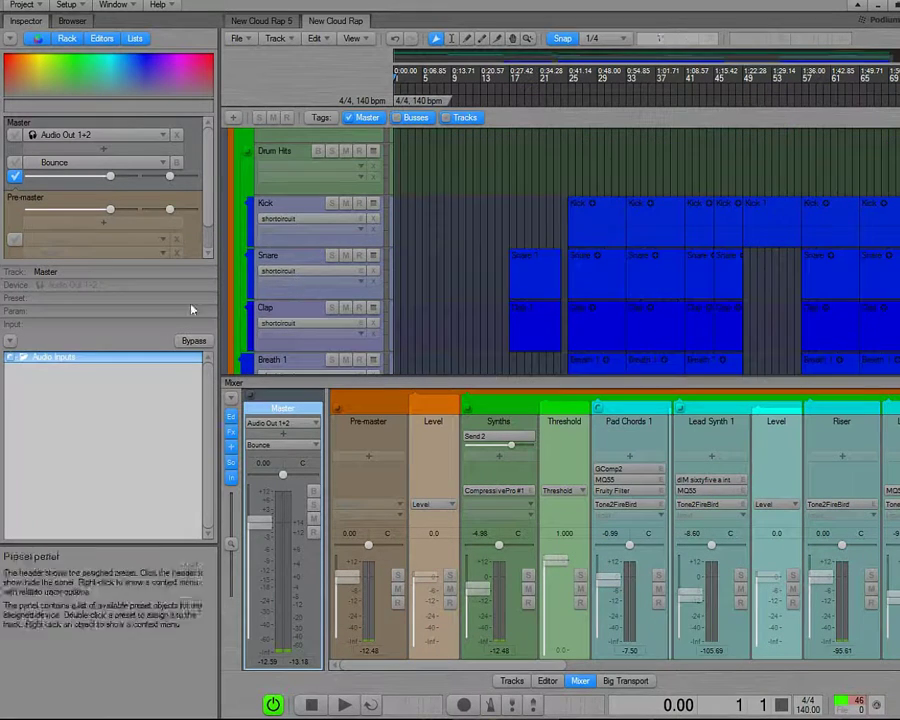
pyautogui.scroll(-5, 297, 285)
pyautogui.scroll(10, 340, 318)
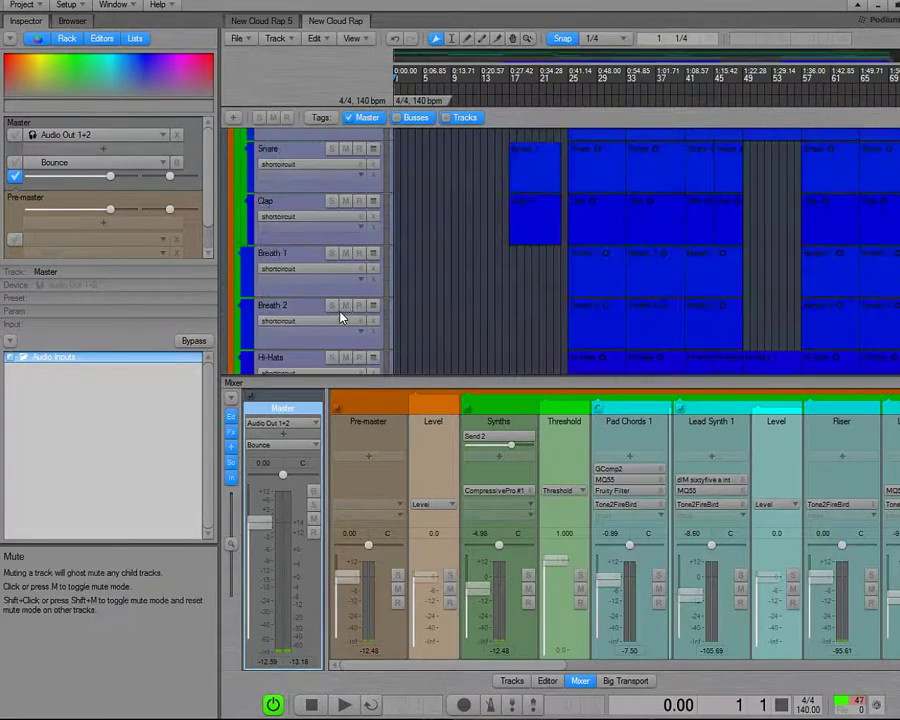
pyautogui.scroll(5, 340, 318)
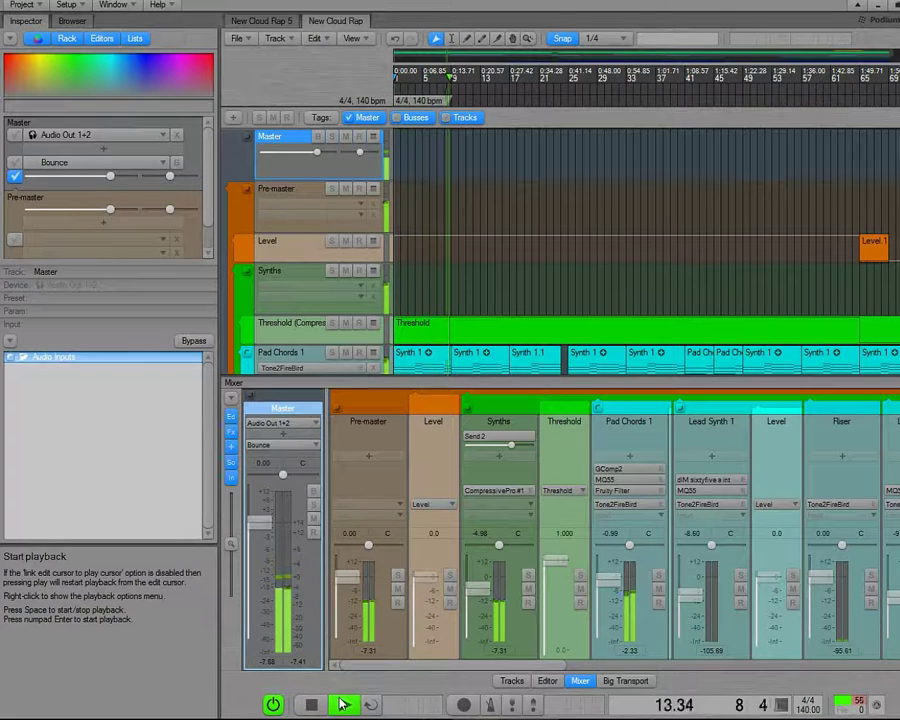
# Step: Play the song and expand the Pad Chords 1 track to show its Cutoff automation lane
pyautogui.click(342, 704)
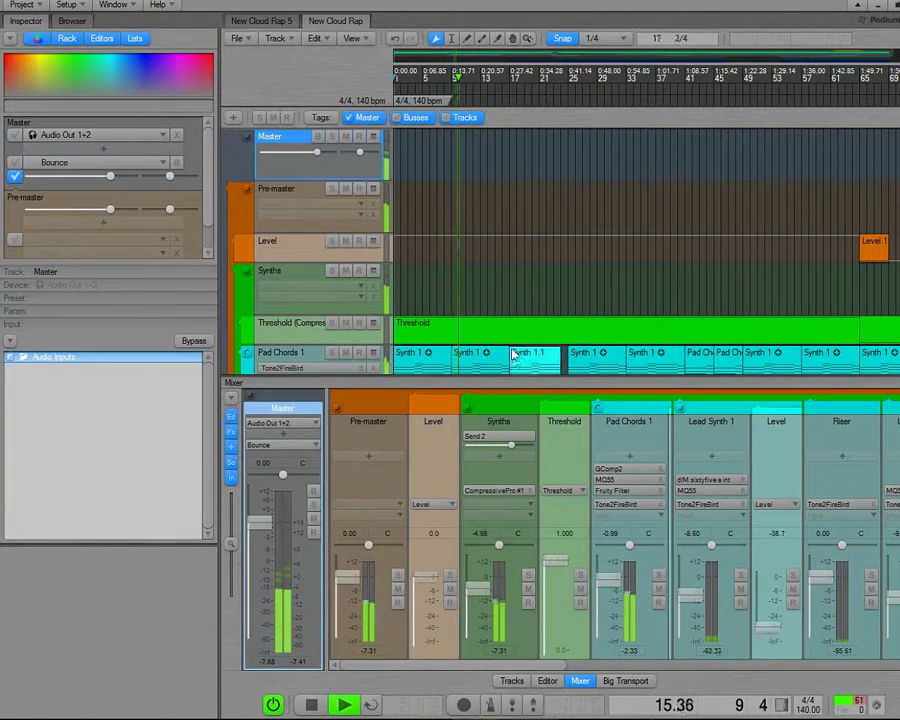
pyautogui.scroll(-5, 532, 311)
pyautogui.scroll(-1, 543, 310)
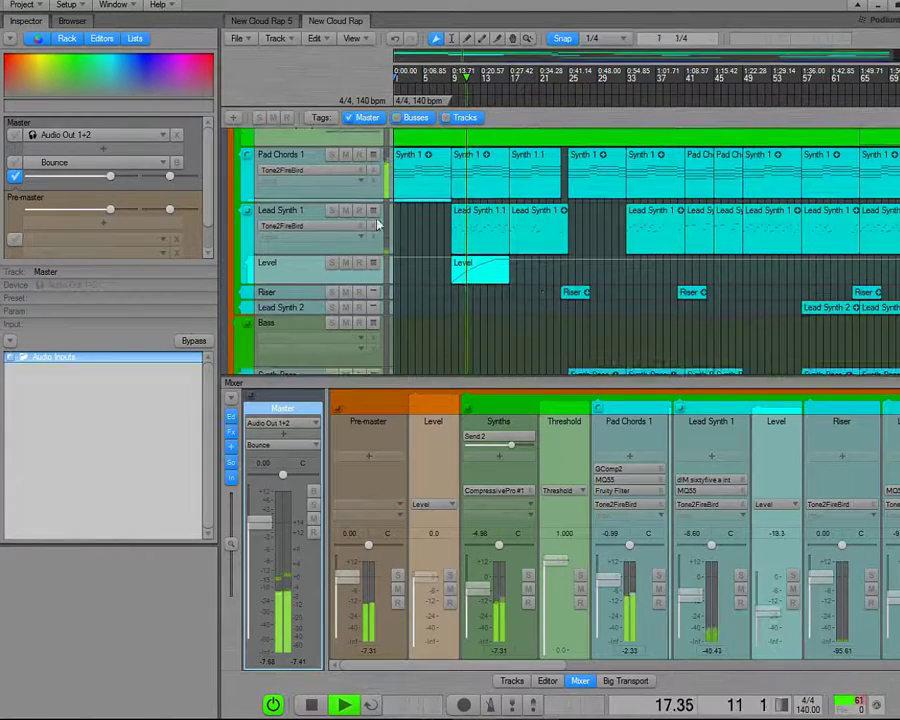
pyautogui.click(247, 156)
pyautogui.scroll(-1, 452, 243)
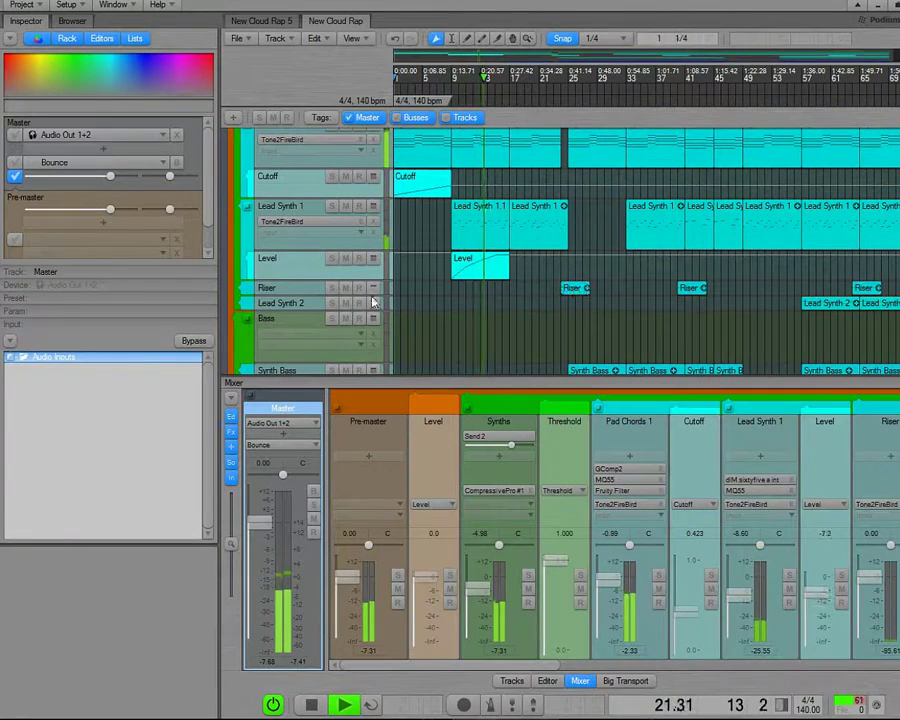
# Step: Examine the lead synth, bass and drum tracks in the arrangement while the song plays
pyautogui.scroll(-2, 491, 311)
pyautogui.scroll(2, 428, 238)
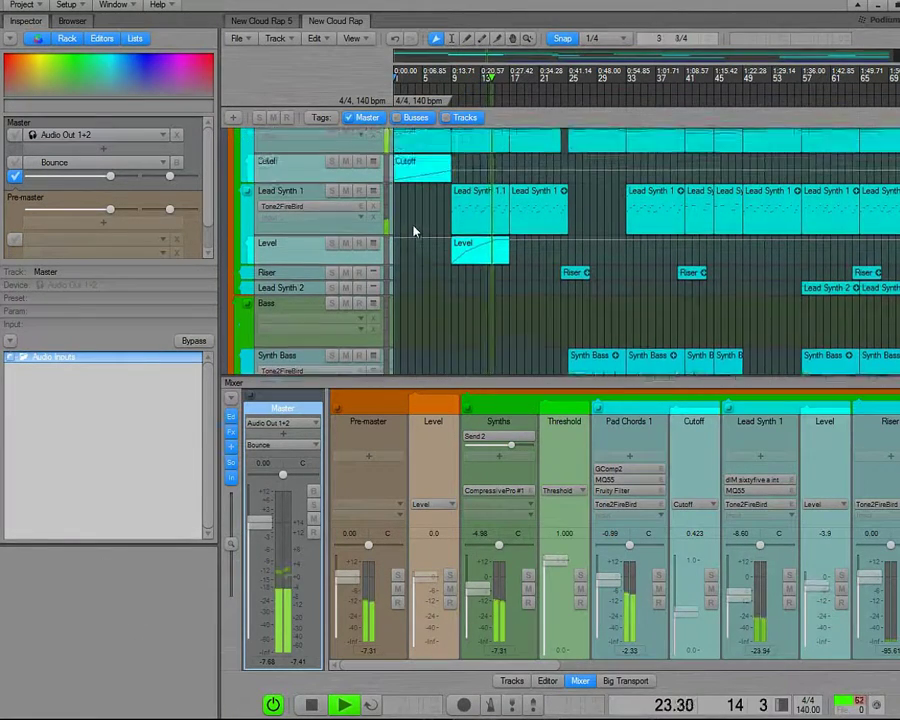
pyautogui.scroll(-2, 500, 259)
pyautogui.scroll(-2, 546, 261)
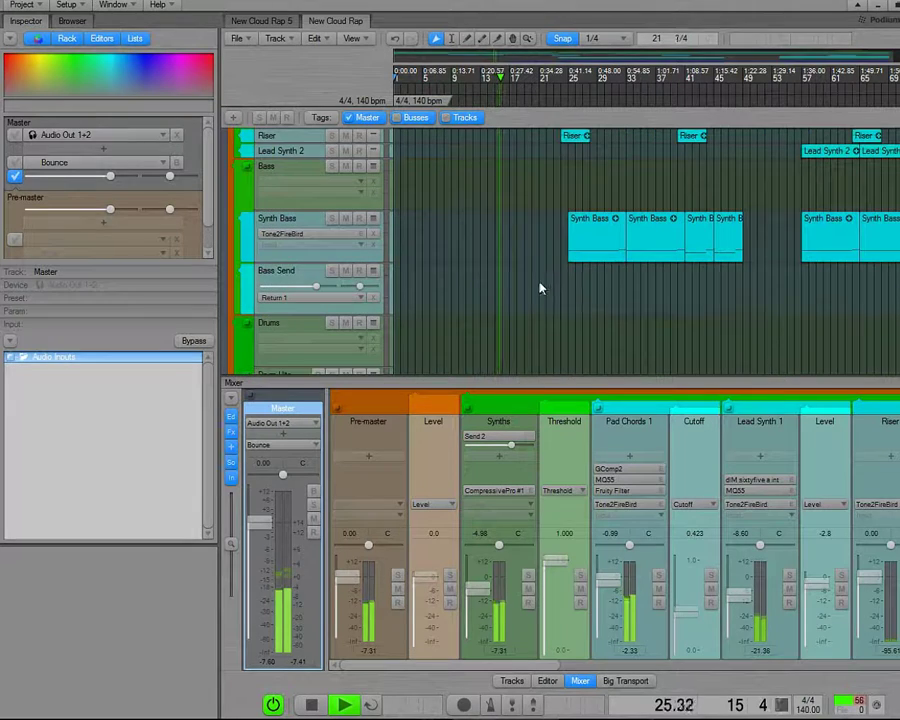
pyautogui.scroll(-1, 537, 291)
pyautogui.scroll(-5, 536, 291)
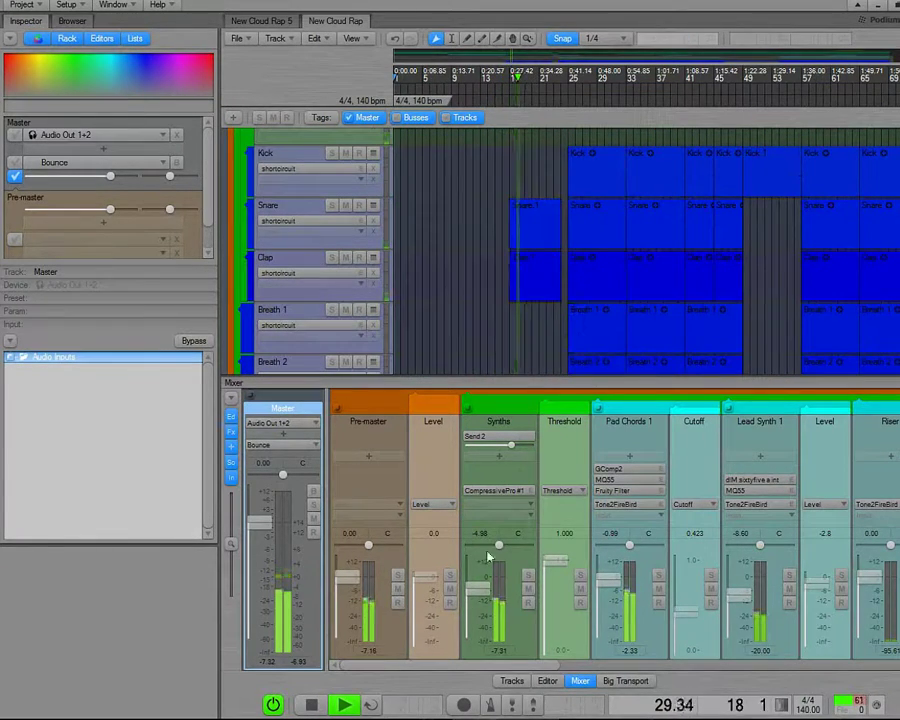
pyautogui.moveTo(445, 661)
pyautogui.mouseDown()
pyautogui.moveTo(805, 647)
pyautogui.moveTo(436, 665)
pyautogui.mouseUp()
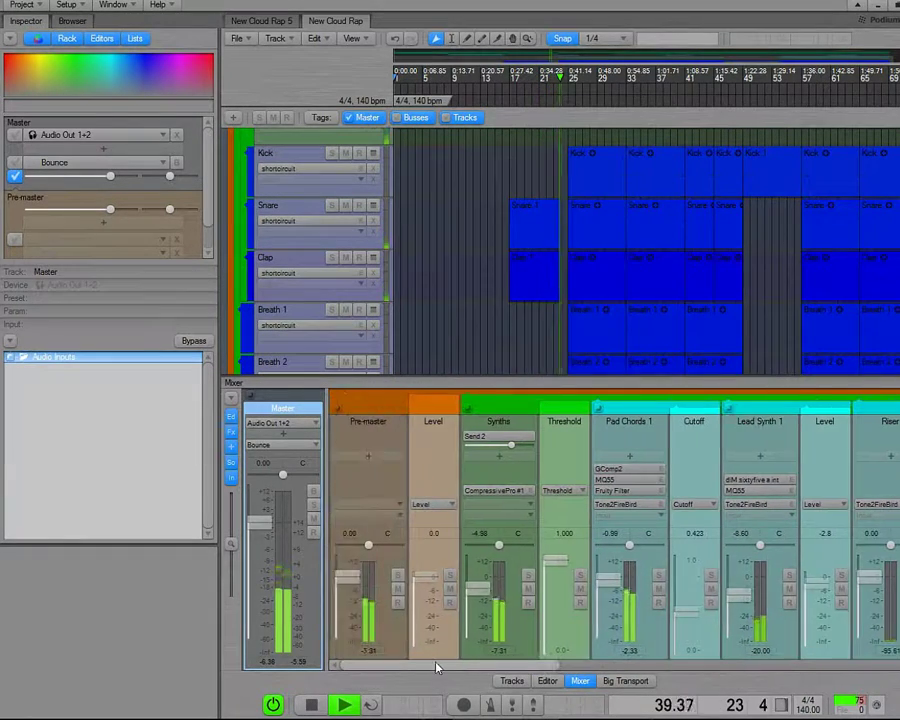
# Step: Collapse the Synths, Bass and Drums groups to get a compact view of the whole mix
pyautogui.click(468, 410)
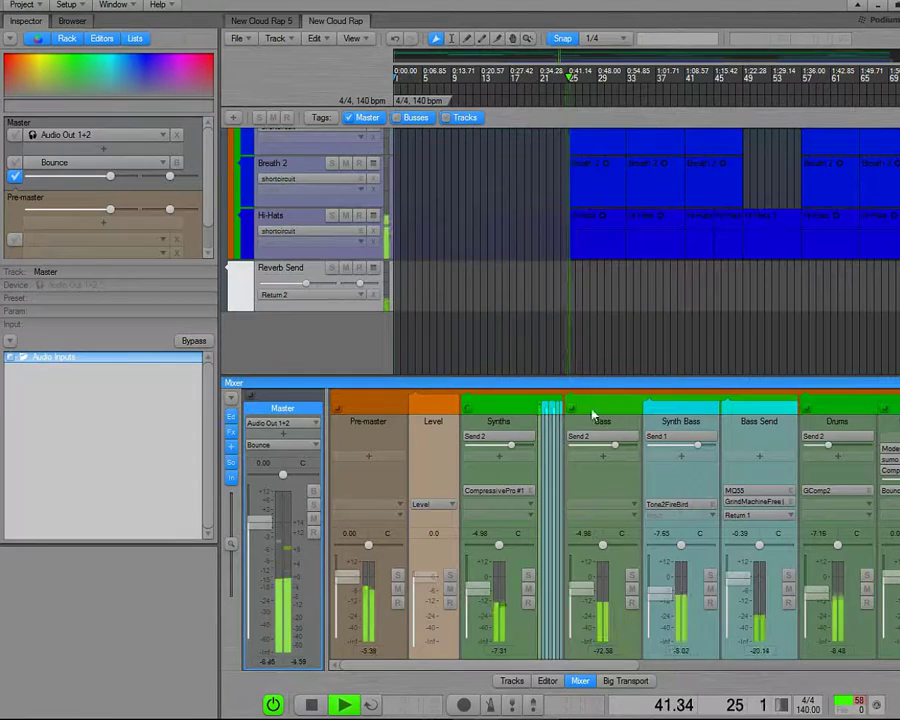
pyautogui.click(577, 411)
pyautogui.click(577, 411)
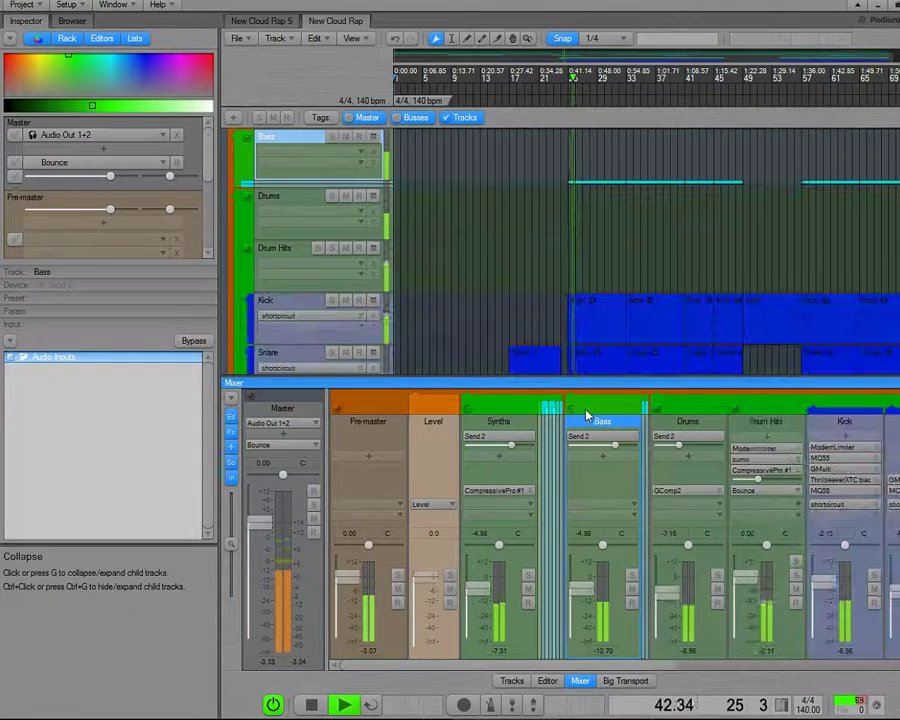
pyautogui.click(665, 410)
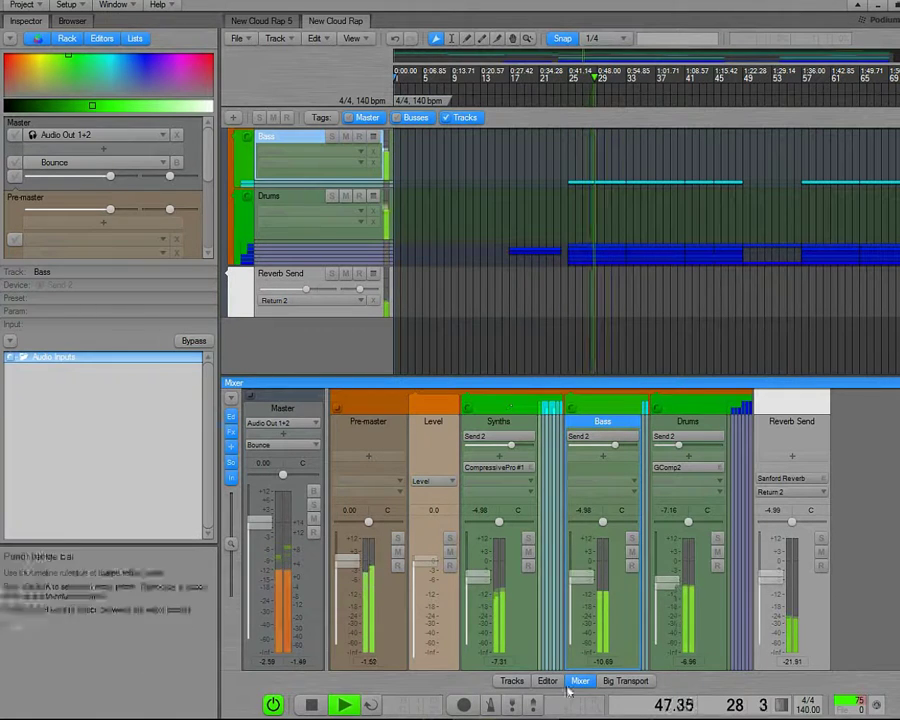
pyautogui.scroll(5, 612, 306)
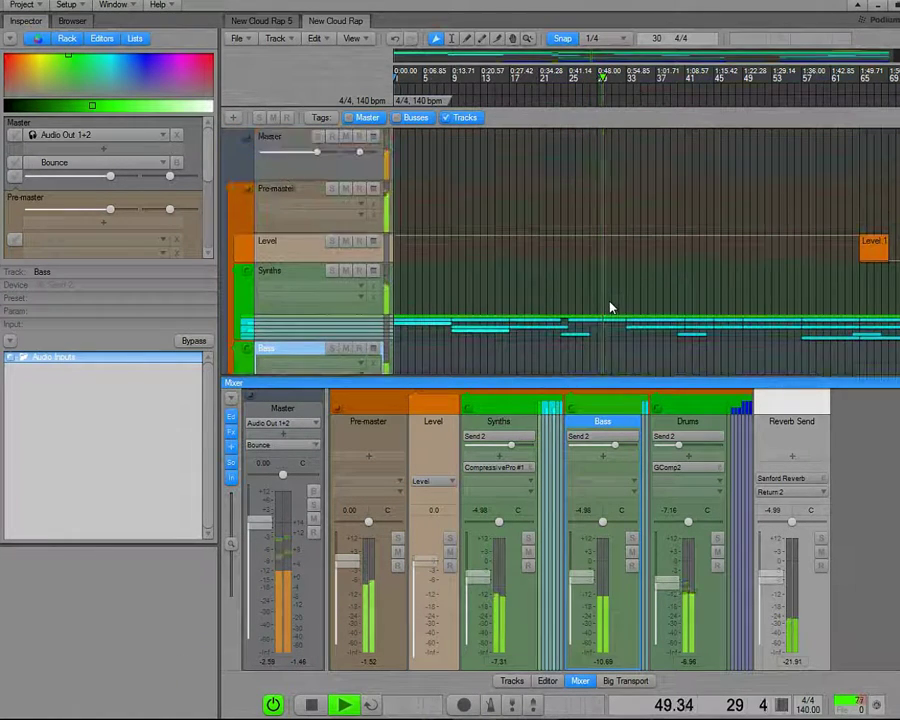
pyautogui.scroll(-2, 606, 308)
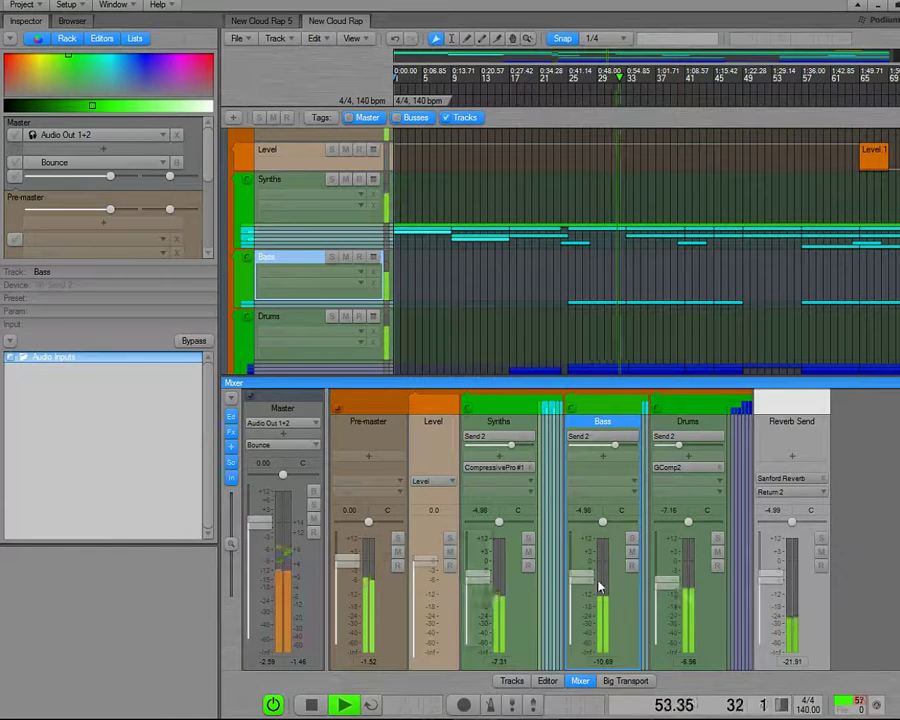
# Step: Expand the Drums, Bass and Synths groups again to show their child tracks
pyautogui.click(658, 410)
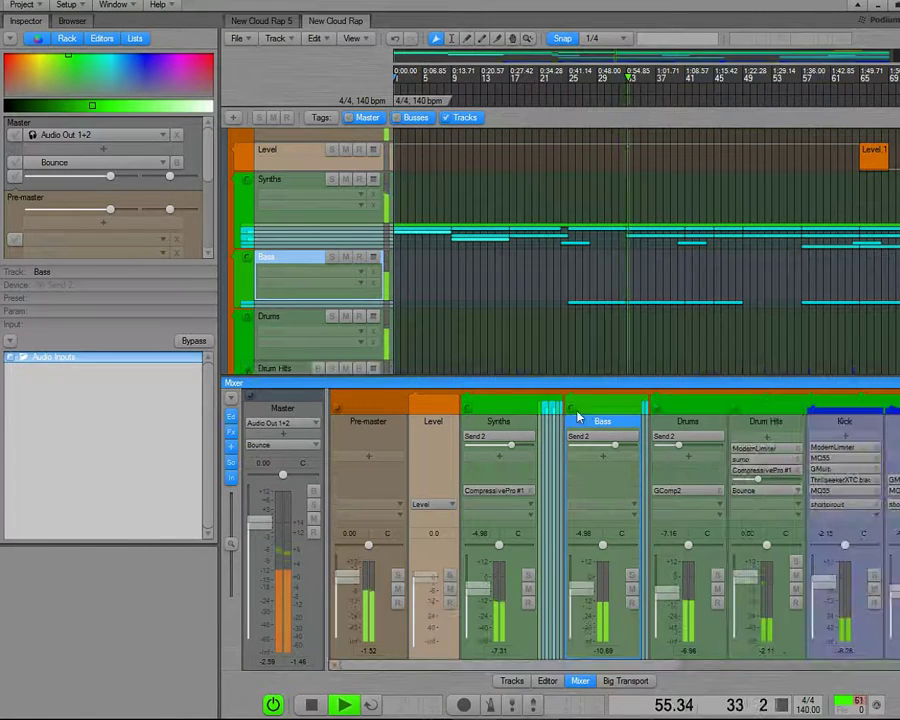
pyautogui.click(570, 408)
pyautogui.click(466, 408)
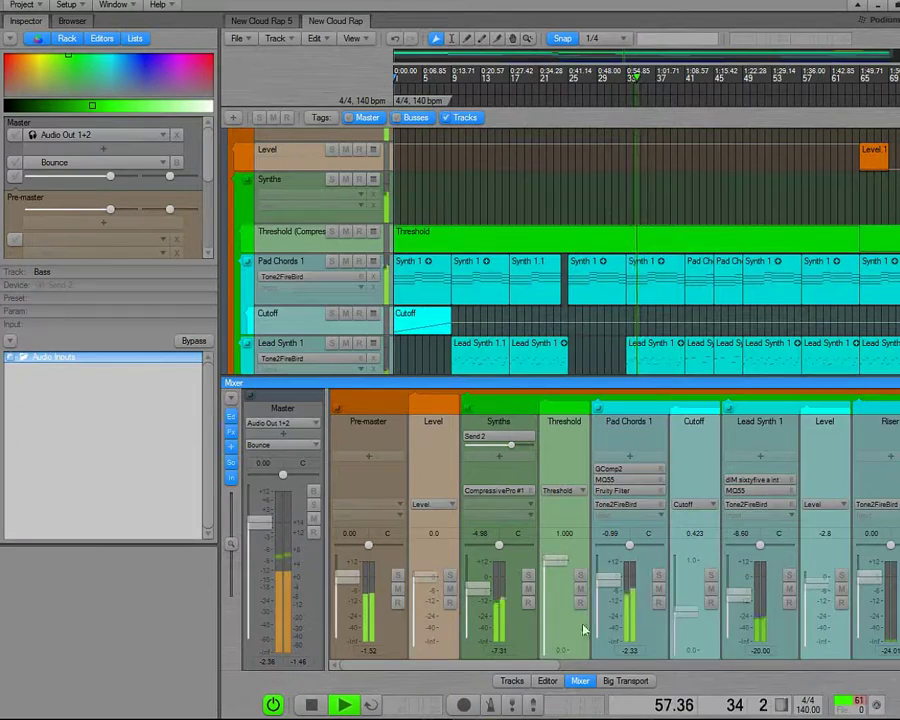
# Step: Review the drum channels and their effects in the mixer, along with the synth and bass clips in the arrangement
pyautogui.moveTo(536, 668); pyautogui.dragTo(852, 660)
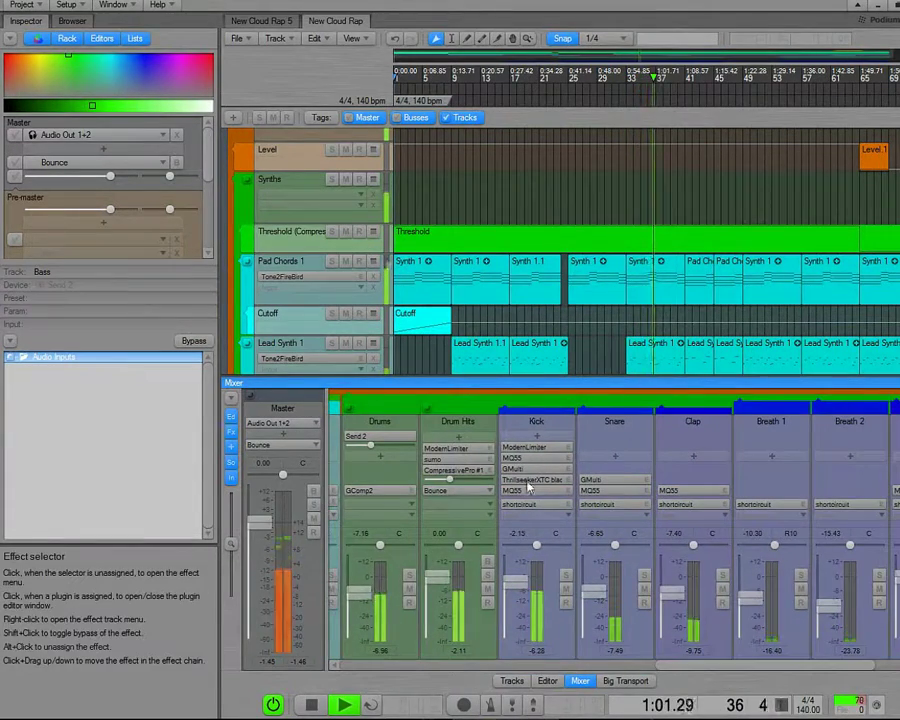
pyautogui.scroll(-3, 697, 346)
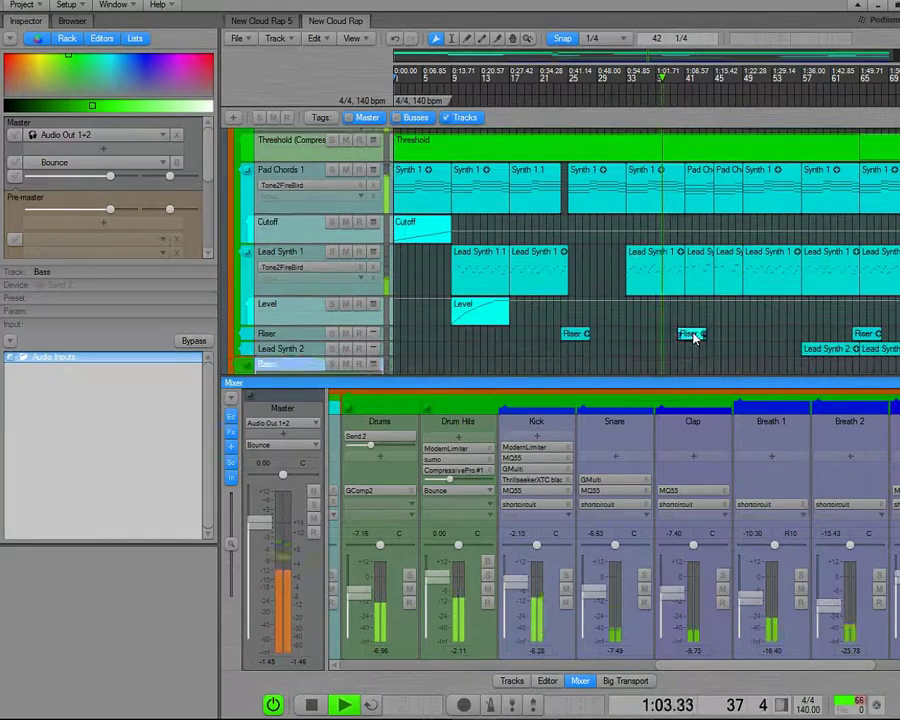
pyautogui.scroll(-3, 695, 337)
pyautogui.scroll(-3, 692, 337)
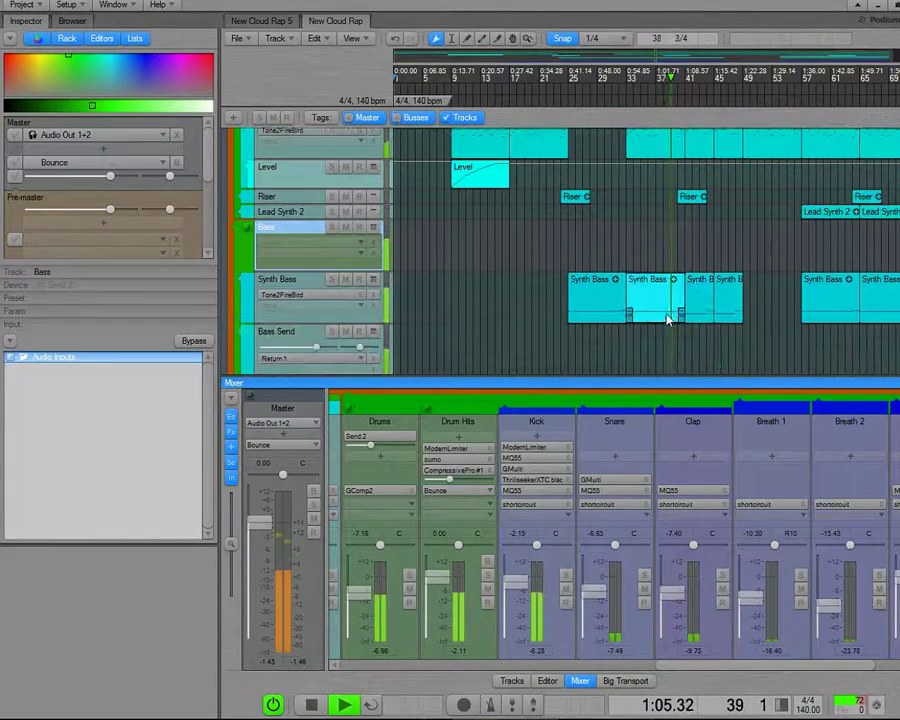
# Step: Examine the second half of the arrangement, through bar 73, across the synth, bass and drum tracks
pyautogui.moveTo(518, 63); pyautogui.dragTo(616, 62)
pyautogui.scroll(1, 577, 252)
pyautogui.scroll(3, 575, 250)
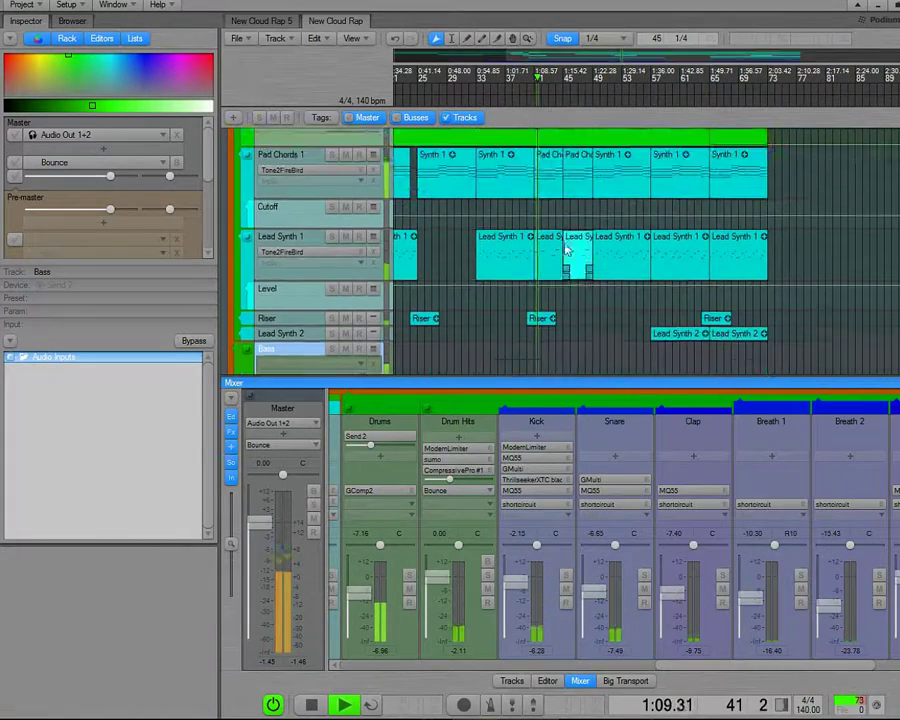
pyautogui.scroll(-3, 566, 248)
pyautogui.scroll(-1, 565, 250)
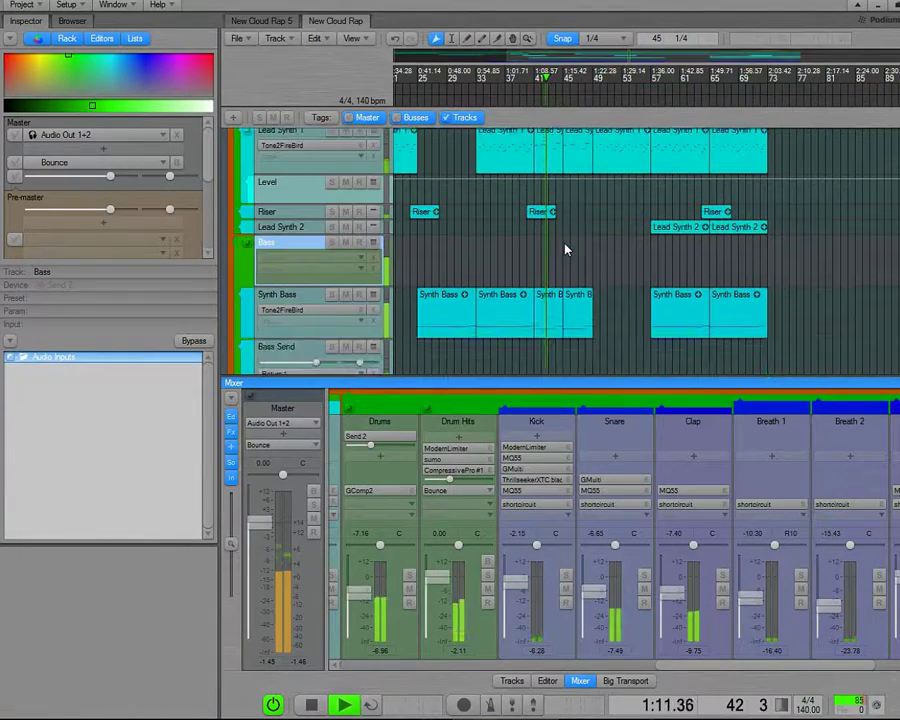
pyautogui.scroll(-3, 565, 250)
pyautogui.scroll(-4, 565, 250)
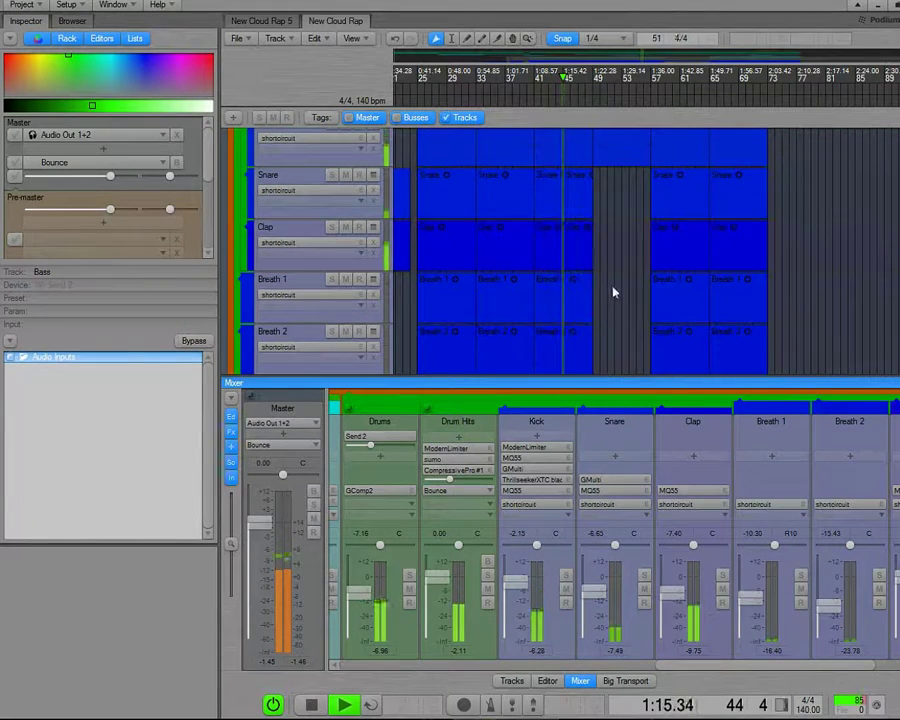
pyautogui.scroll(5, 614, 292)
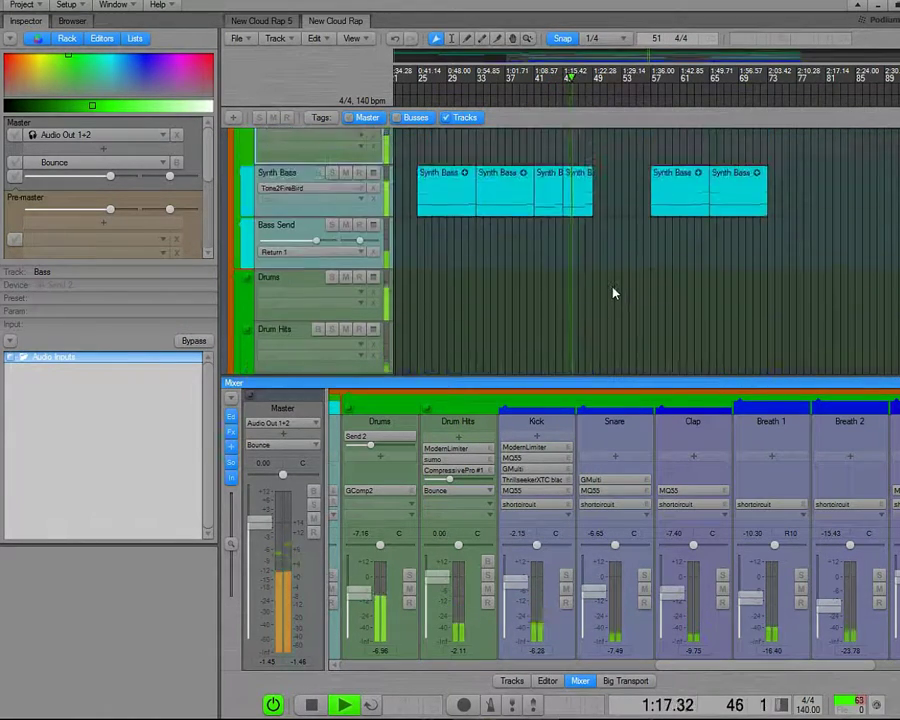
pyautogui.scroll(6, 612, 291)
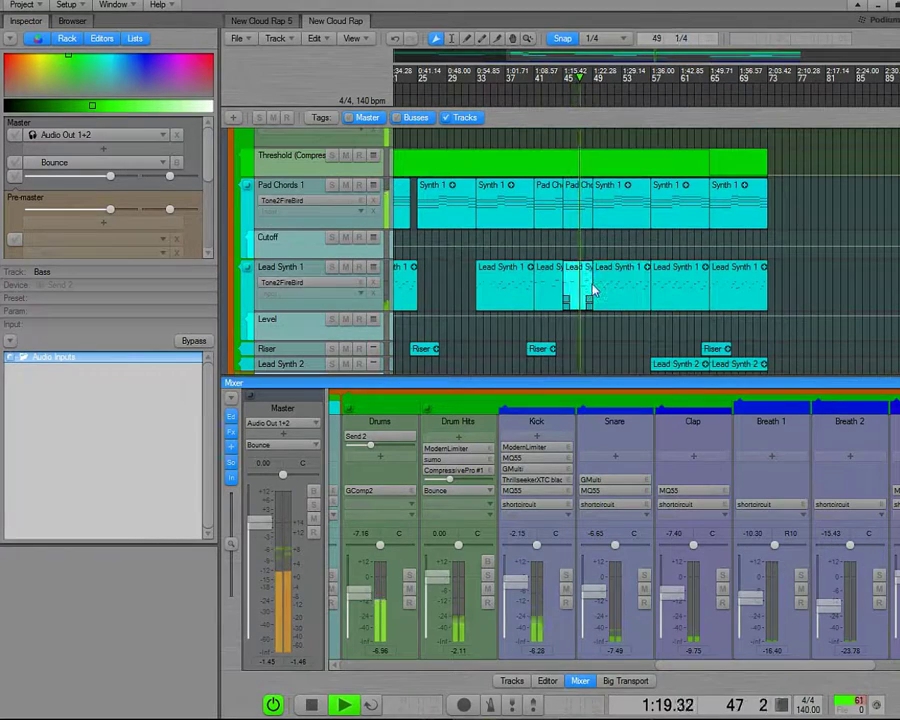
# Step: Inspect the notes of the Lead Synth 1 clip at bar 45 in the piano roll, then close it
pyautogui.doubleClick(577, 283)
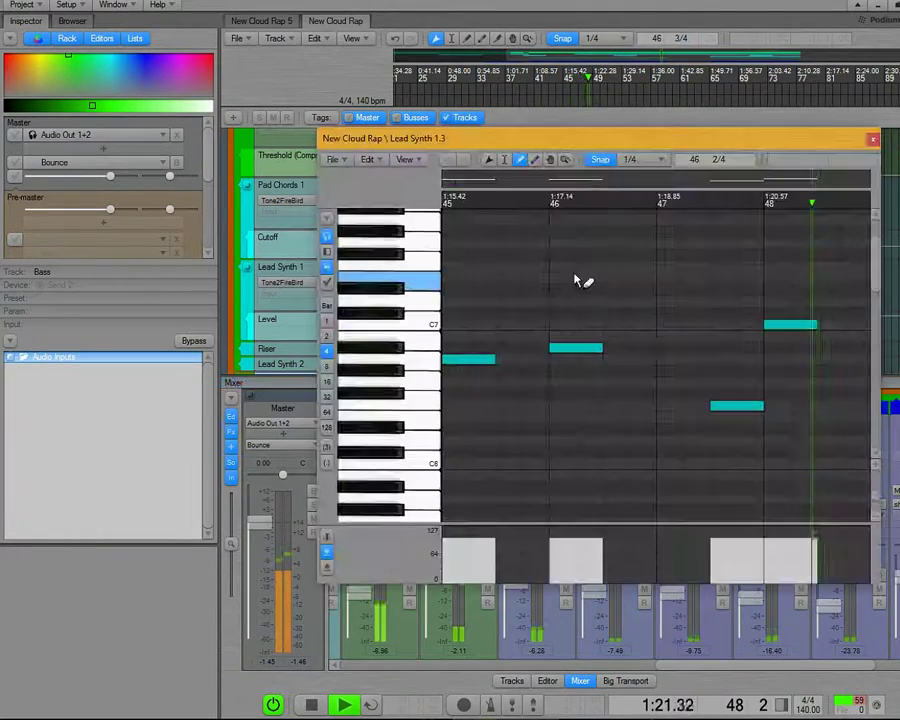
pyautogui.moveTo(650, 140); pyautogui.dragTo(506, 136)
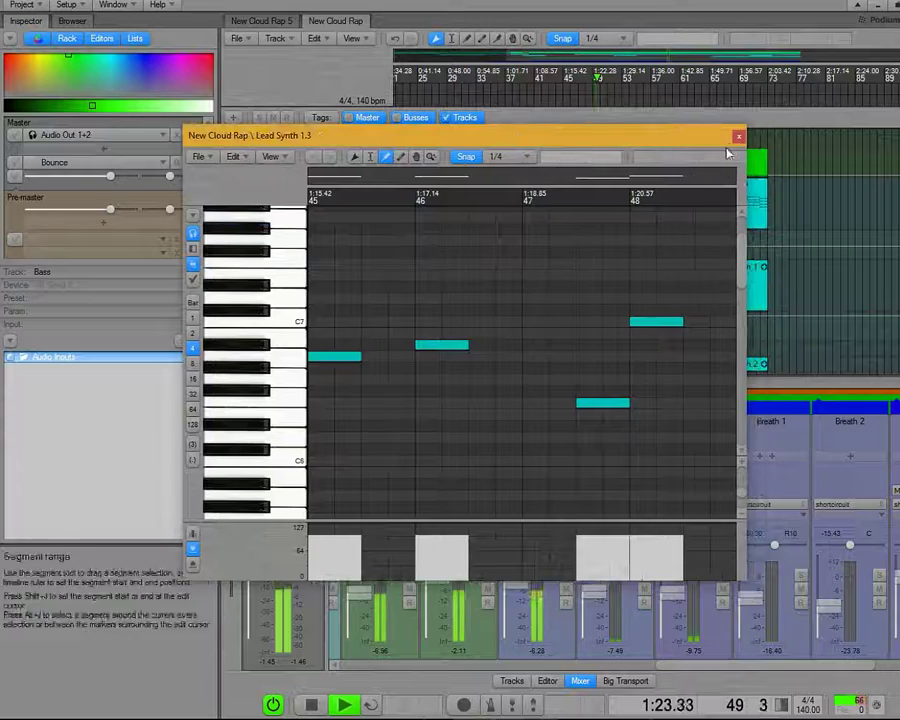
pyautogui.click(734, 137)
# Step: Inspect the chords of the Pad Chords 1 clip at bar 49 in the piano roll and close it
pyautogui.click(625, 206)
pyautogui.doubleClick(625, 206)
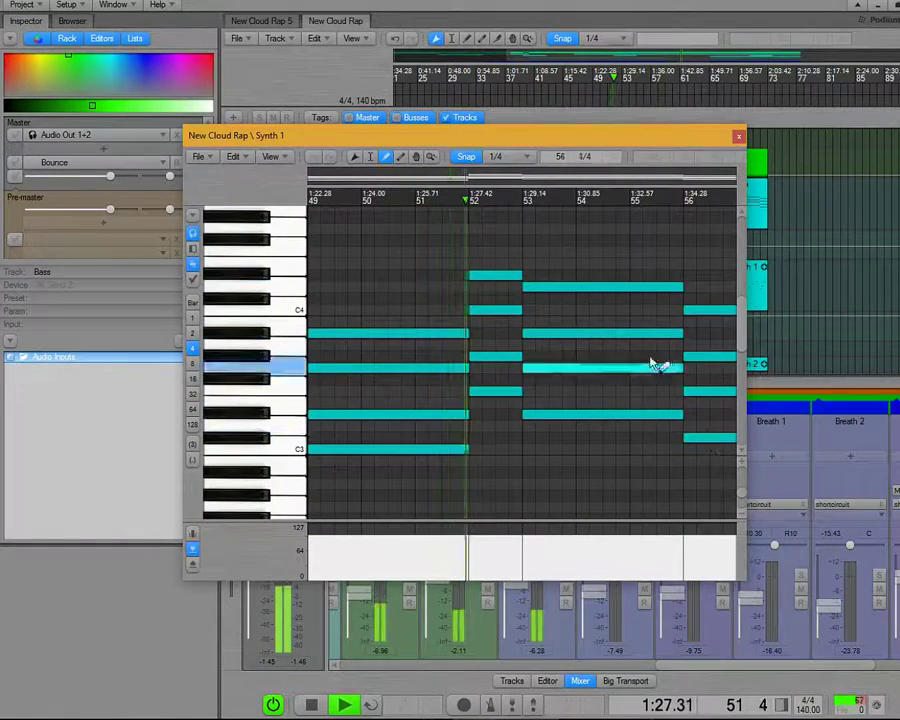
pyautogui.click(734, 137)
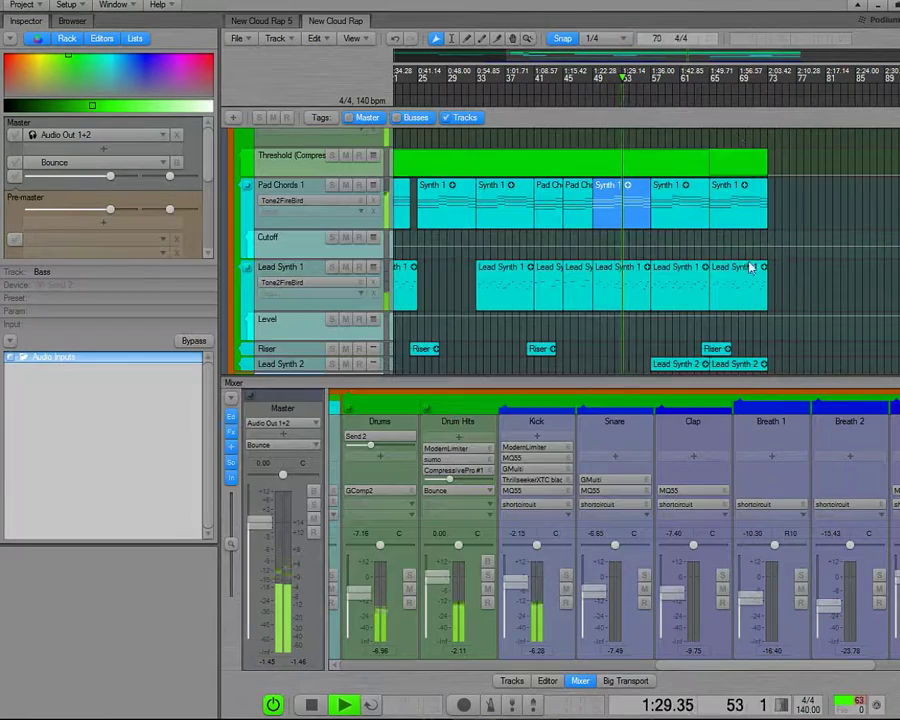
# Step: Inspect the kick pattern of the Kick clip at bar 49 in the piano roll and close it
pyautogui.scroll(-5, 716, 268)
pyautogui.scroll(-3, 716, 268)
pyautogui.doubleClick(663, 280)
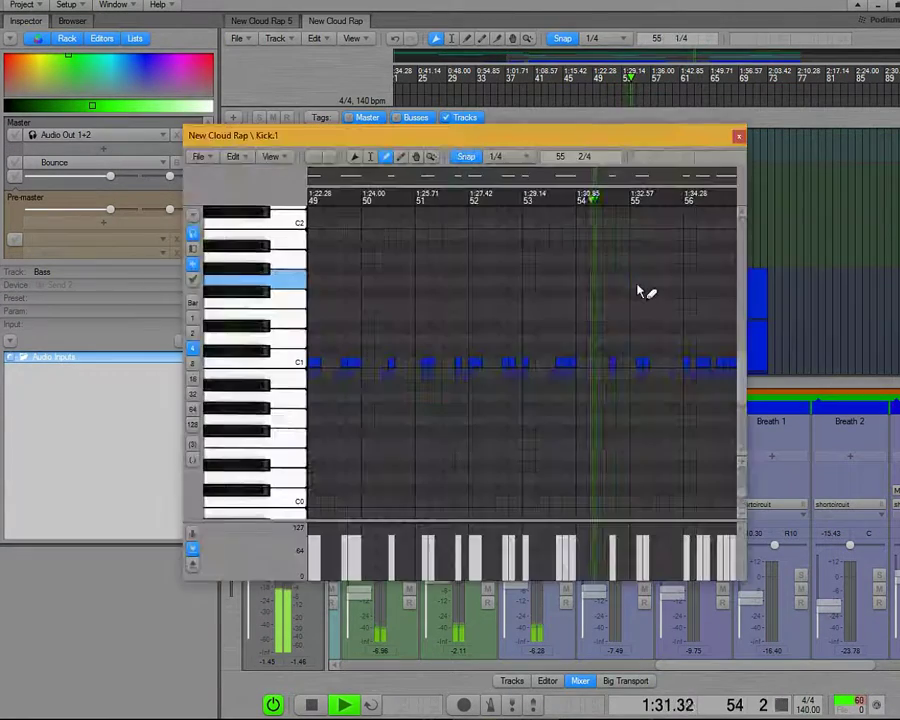
pyautogui.scroll(-3, 738, 338)
pyautogui.scroll(2, 738, 333)
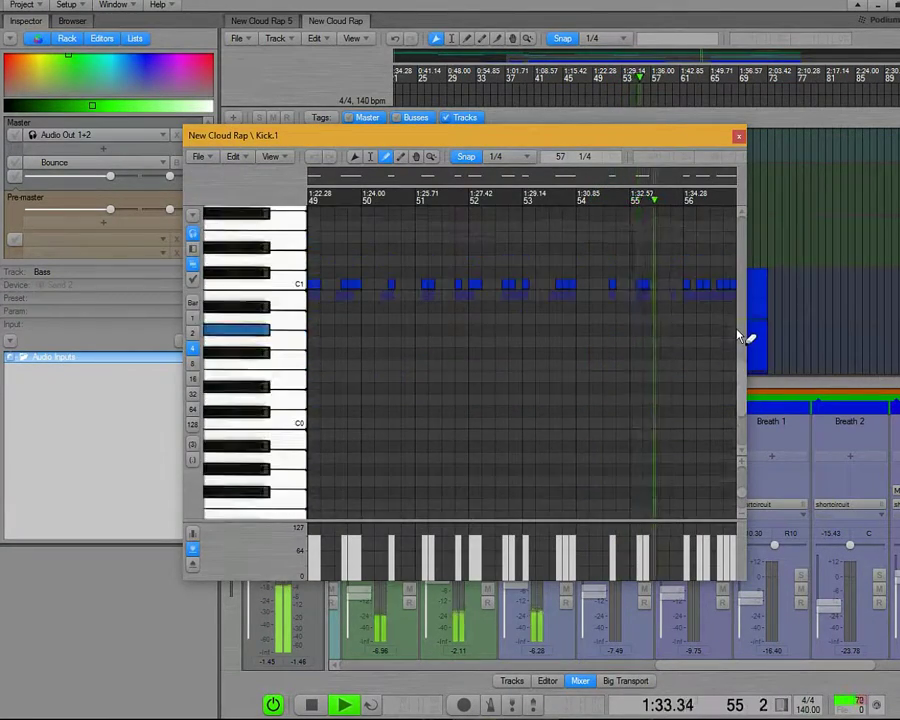
pyautogui.click(738, 139)
# Step: Inspect the notes of the Synth Bass clip at bar 57, close it, and view the bass channels in the mixer
pyautogui.scroll(-1, 712, 291)
pyautogui.scroll(4, 706, 285)
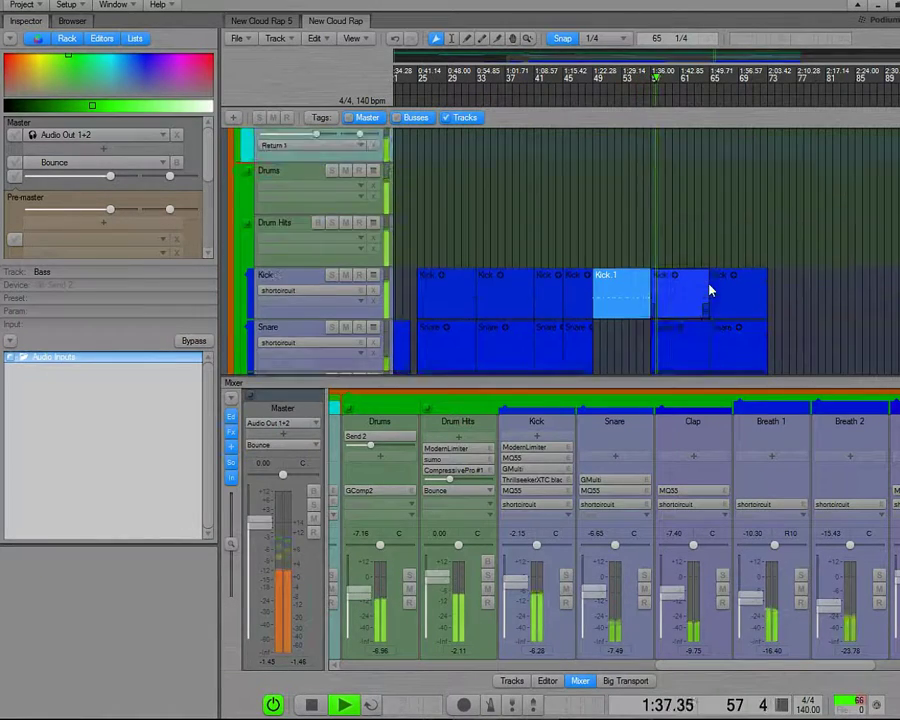
pyautogui.doubleClick(705, 190)
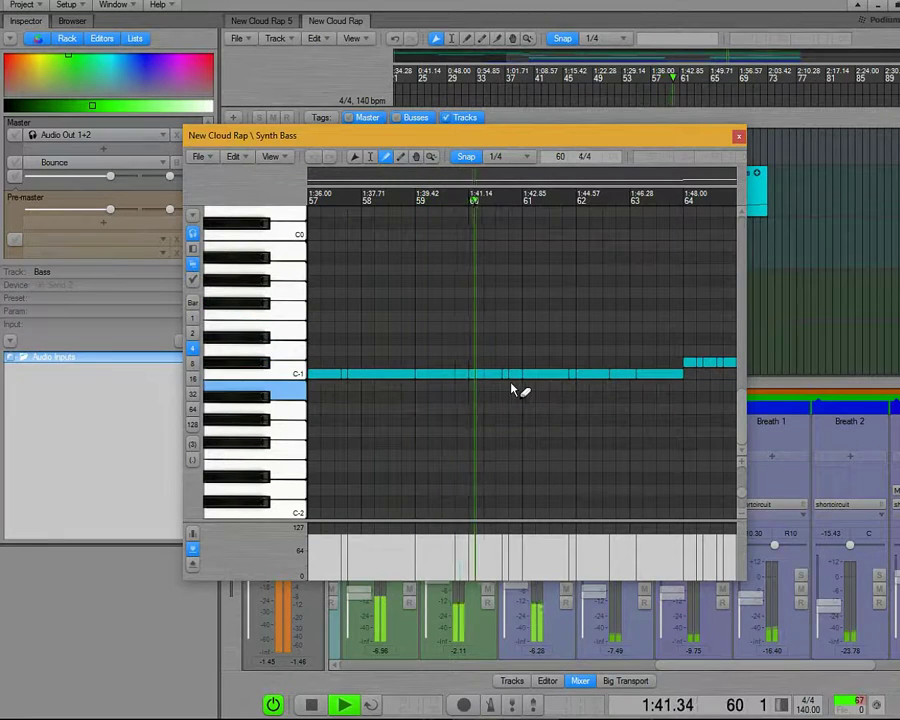
pyautogui.click(738, 136)
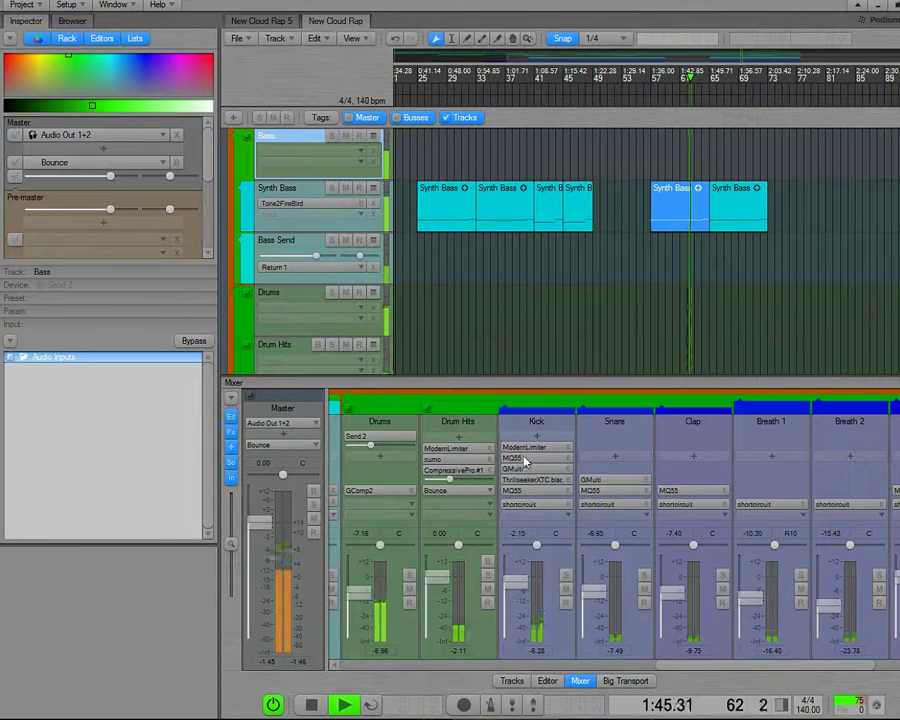
pyautogui.moveTo(680, 668); pyautogui.dragTo(556, 661)
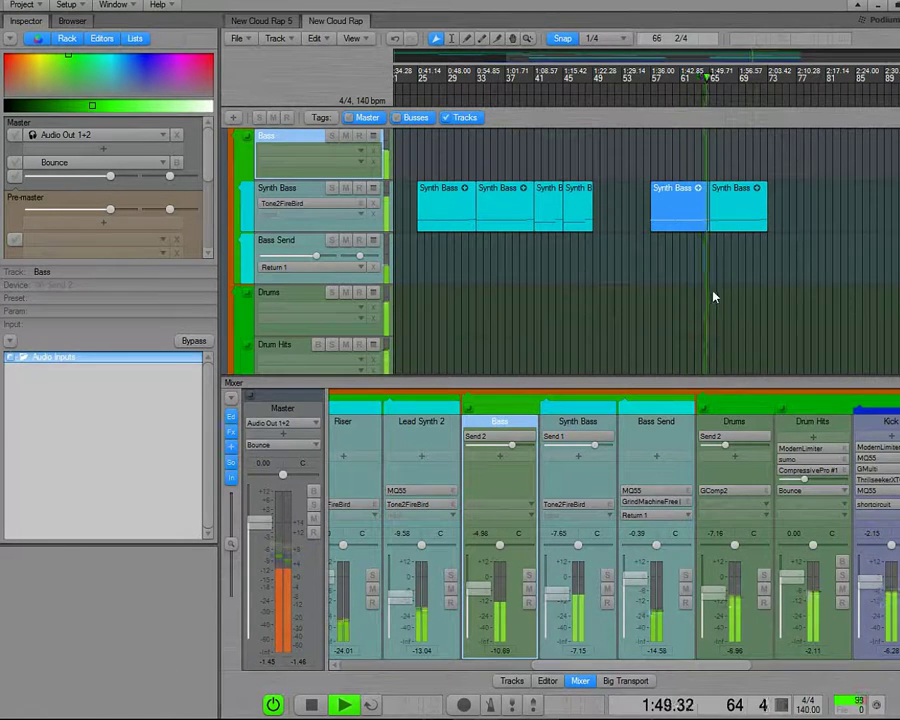
# Step: Examine the bass, drum and synth tracks during playback, then the mixer channels from Pre-master to Lead Synth 2
pyautogui.scroll(-5, 714, 297)
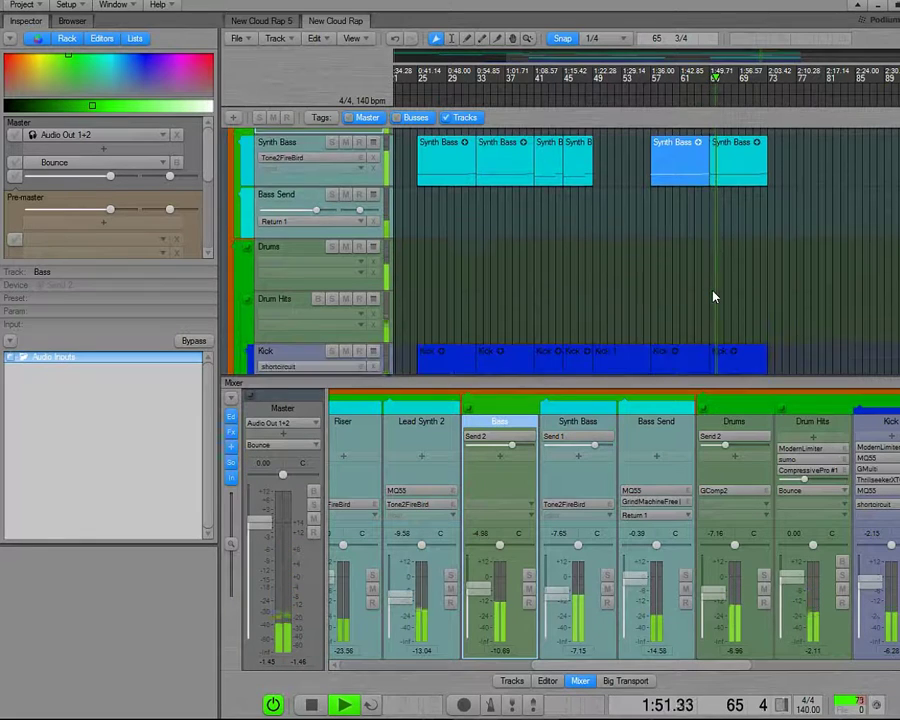
pyautogui.scroll(-2, 713, 293)
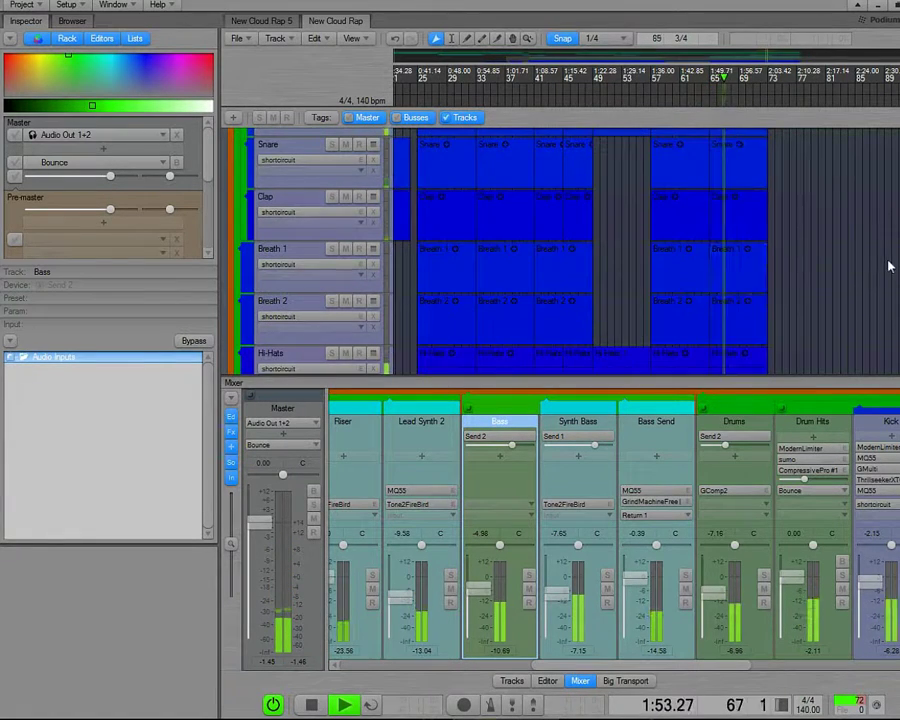
pyautogui.moveTo(898, 258); pyautogui.dragTo(898, 145)
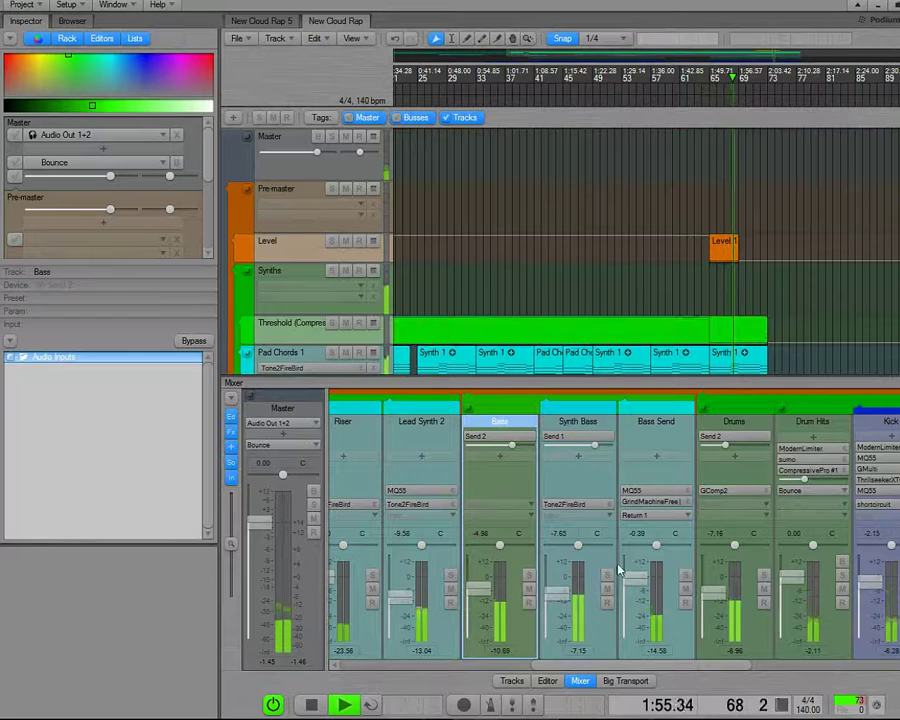
pyautogui.moveTo(618, 667); pyautogui.dragTo(398, 673)
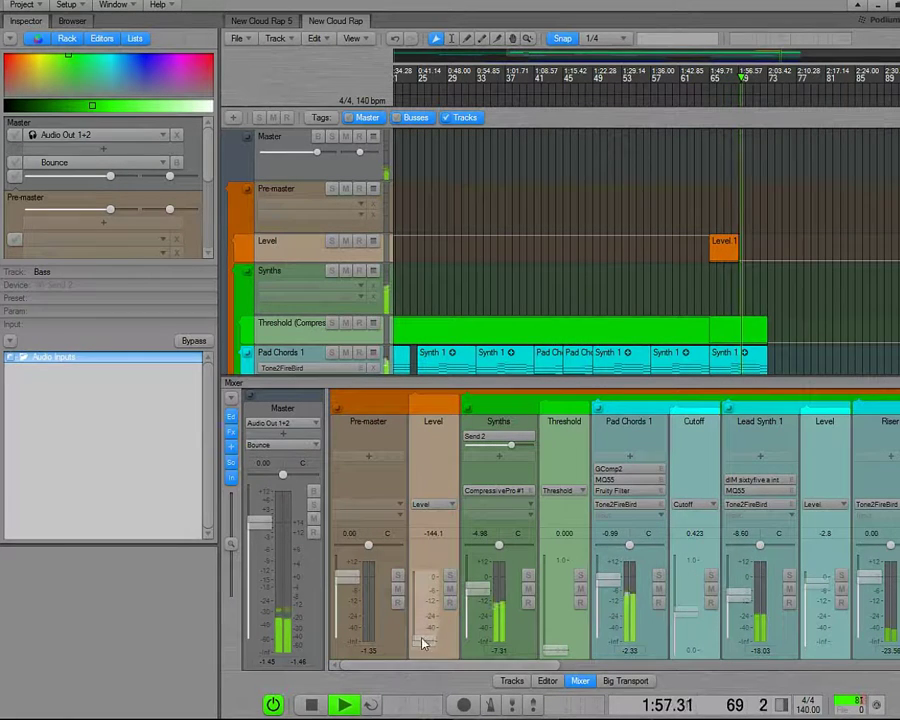
pyautogui.moveTo(474, 667); pyautogui.dragTo(450, 670)
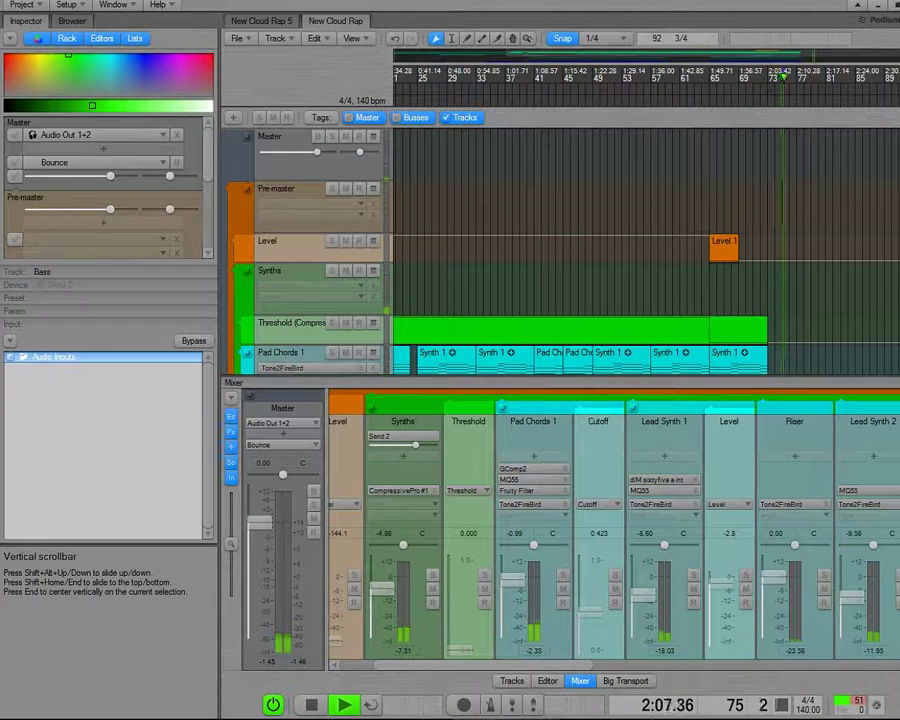
# Step: Stop playback, return the play position to bar 1, and show the arrangement from its beginning
pyautogui.doubleClick(311, 704)
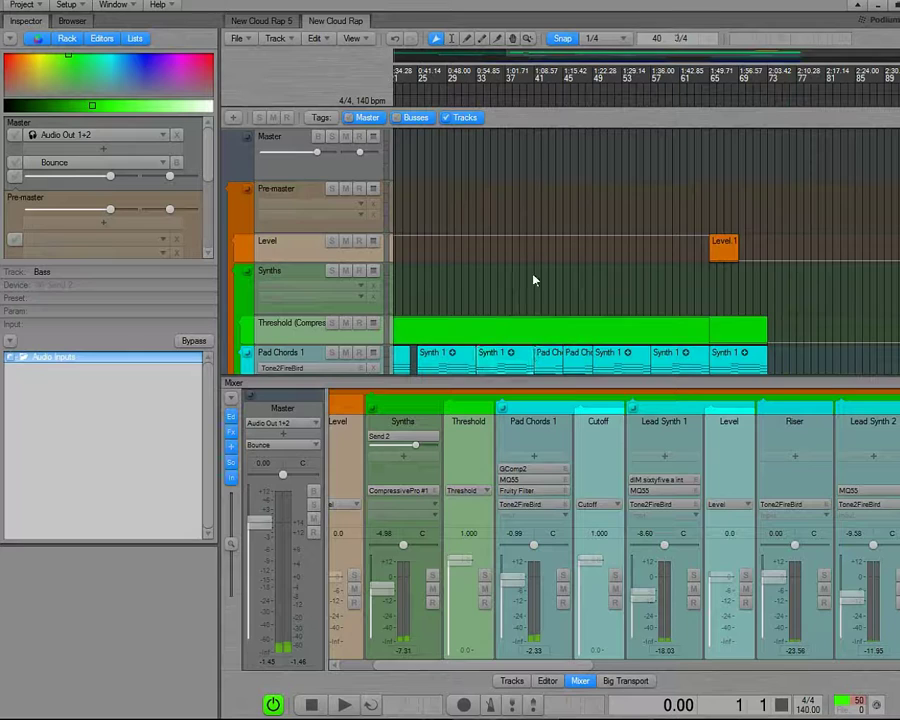
pyautogui.scroll(-3, 534, 279)
pyautogui.scroll(-2, 520, 345)
pyautogui.scroll(5, 540, 345)
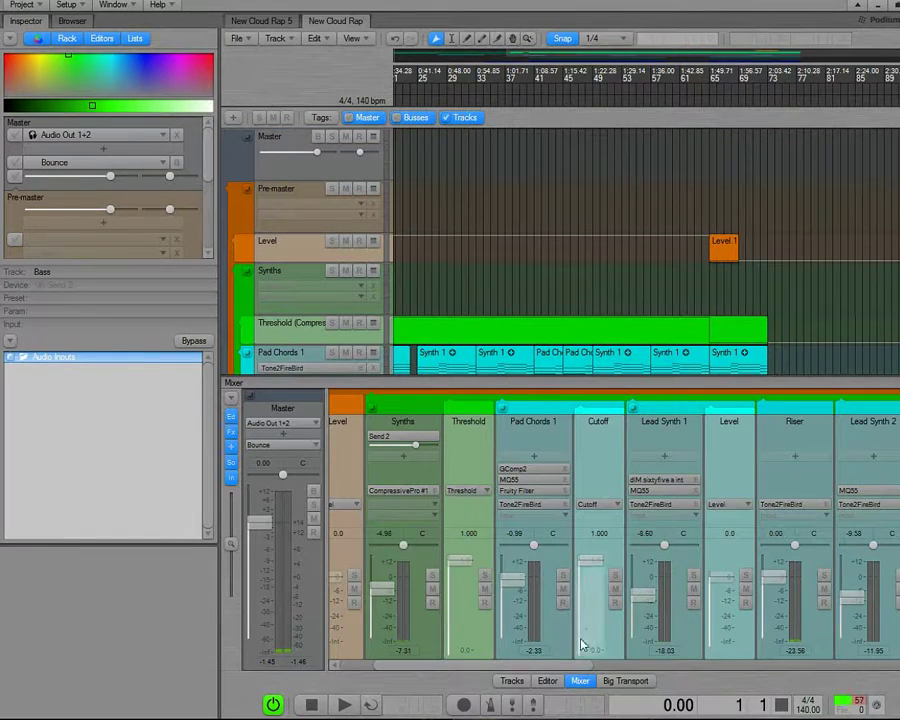
pyautogui.moveTo(540, 62); pyautogui.dragTo(400, 62)
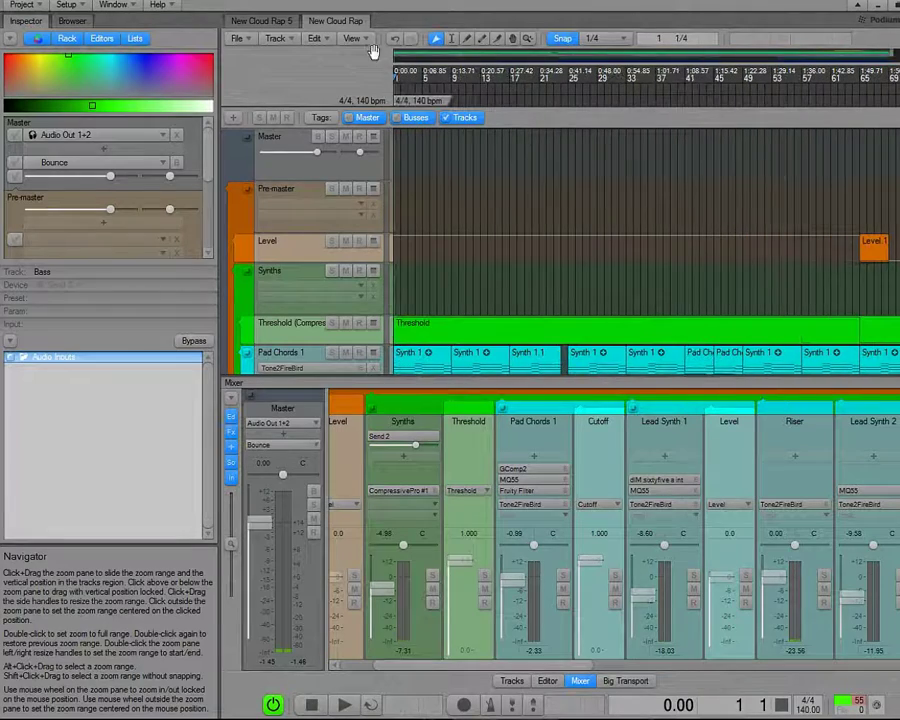
# Step: Inspect the Tone2FireBird synth settings on the Pad Chords 1 channel and close the plugin window
pyautogui.scroll(-8, 526, 272)
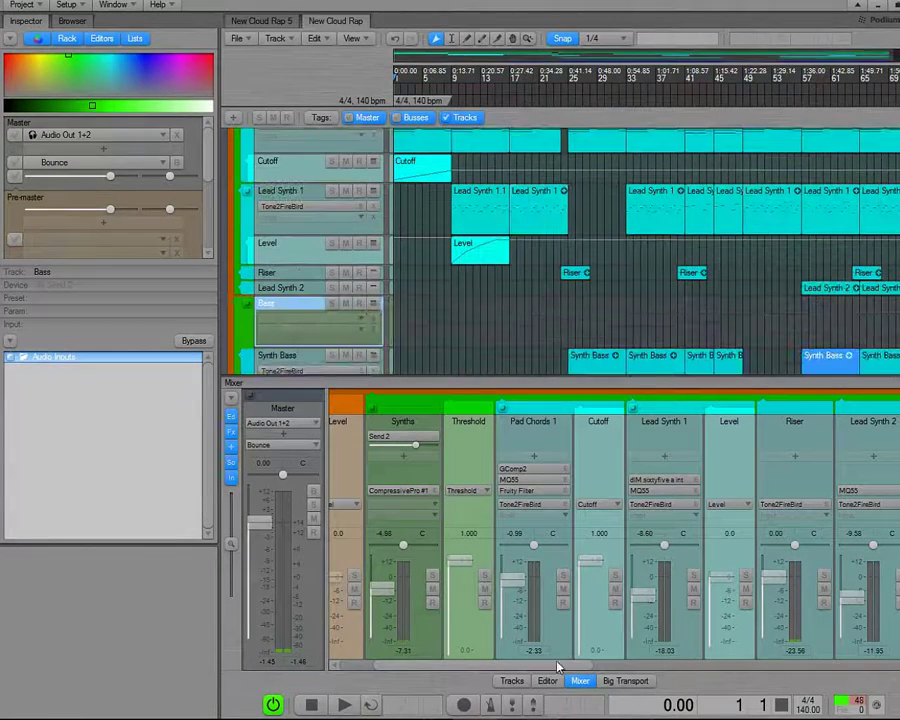
pyautogui.moveTo(556, 666); pyautogui.dragTo(520, 667)
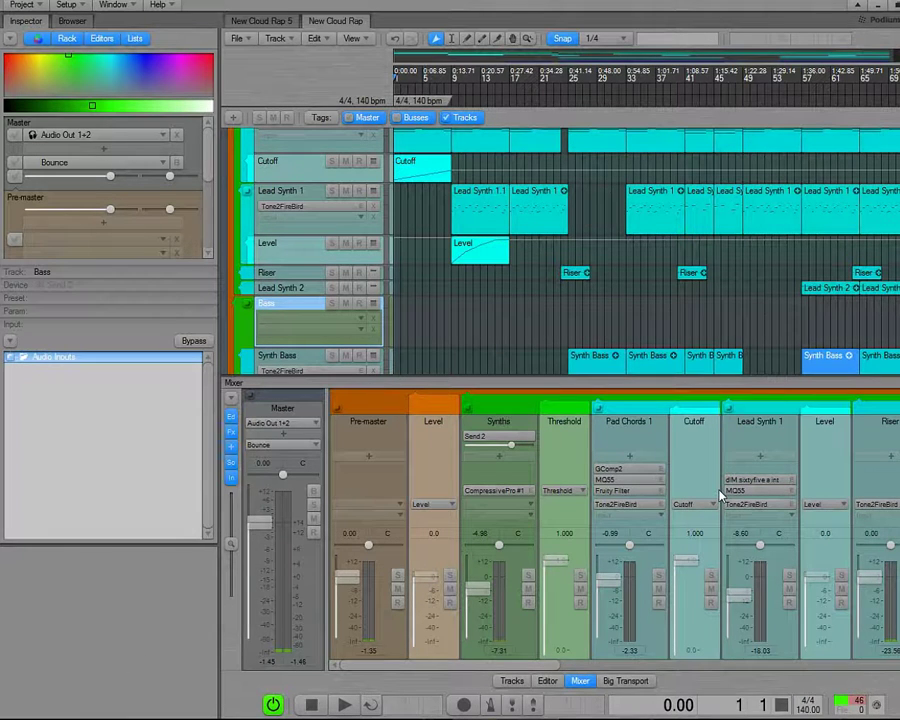
pyautogui.scroll(5, 405, 135)
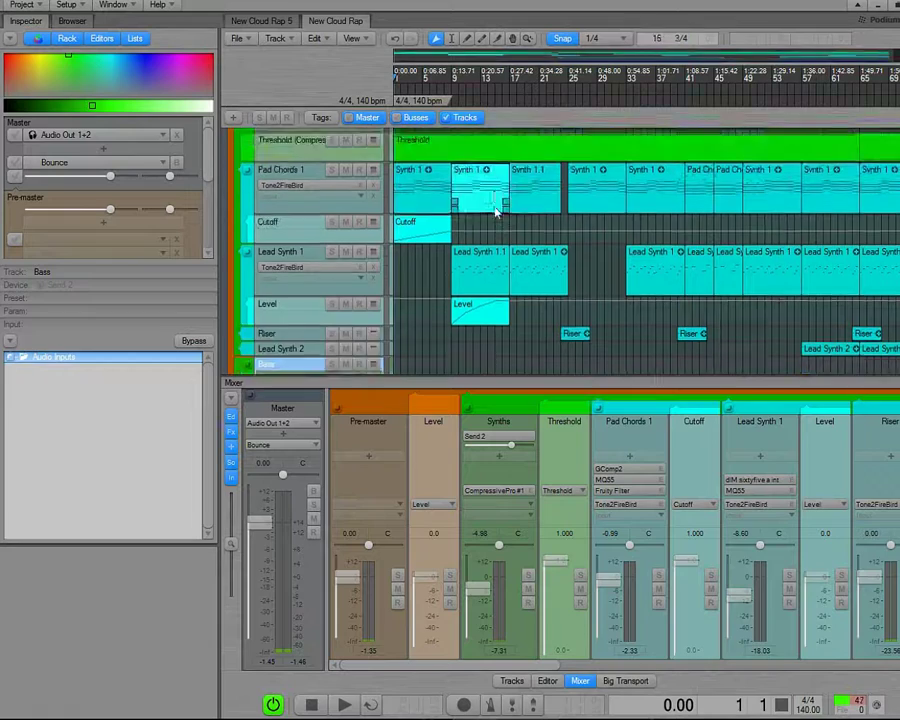
pyautogui.scroll(-1, 405, 292)
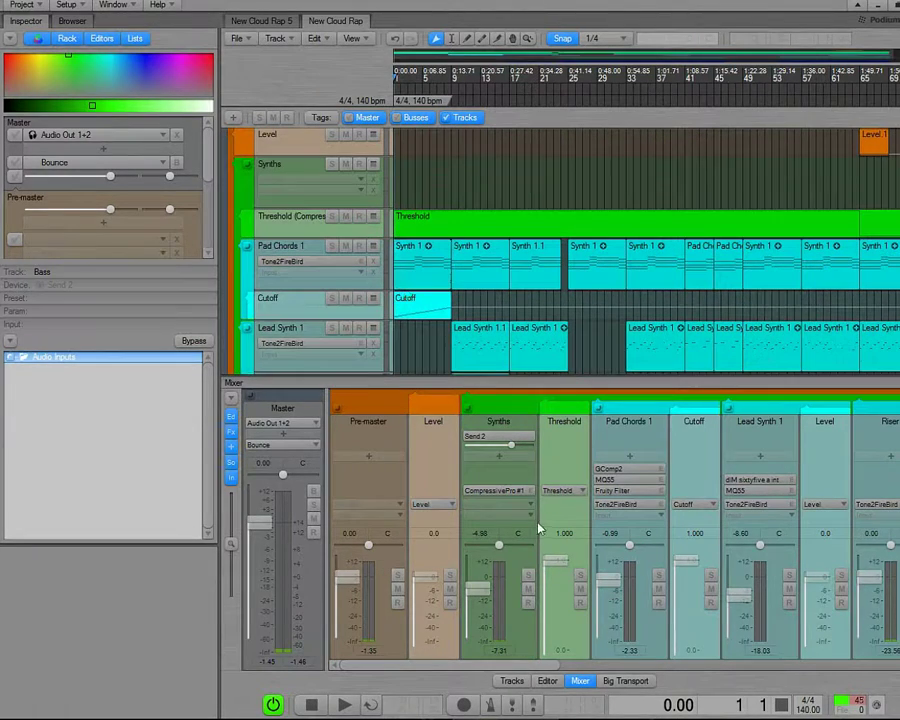
pyautogui.click(618, 504)
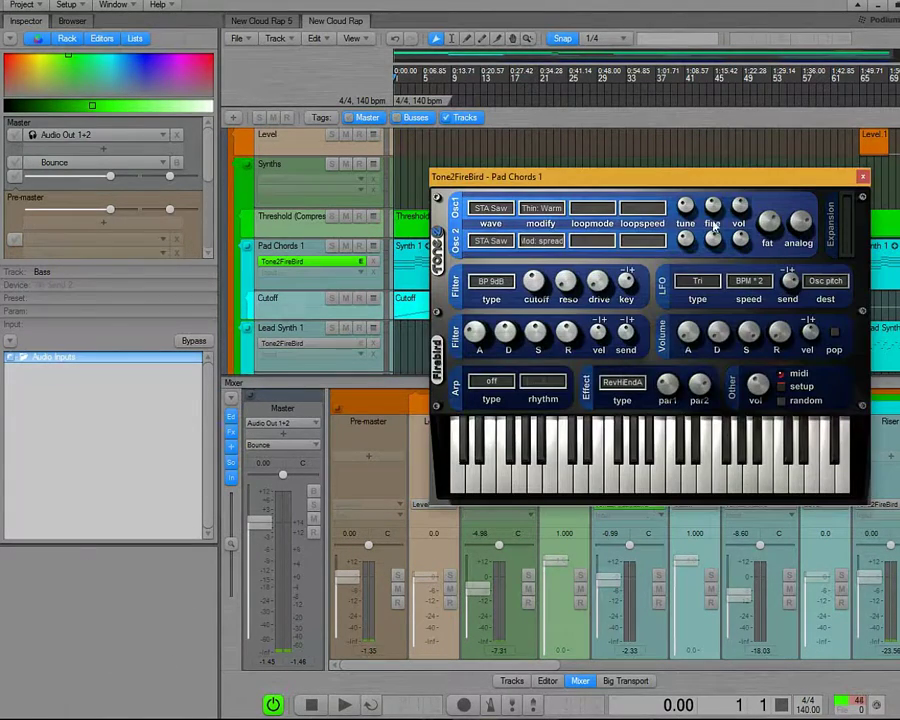
pyautogui.moveTo(755, 178); pyautogui.dragTo(584, 161)
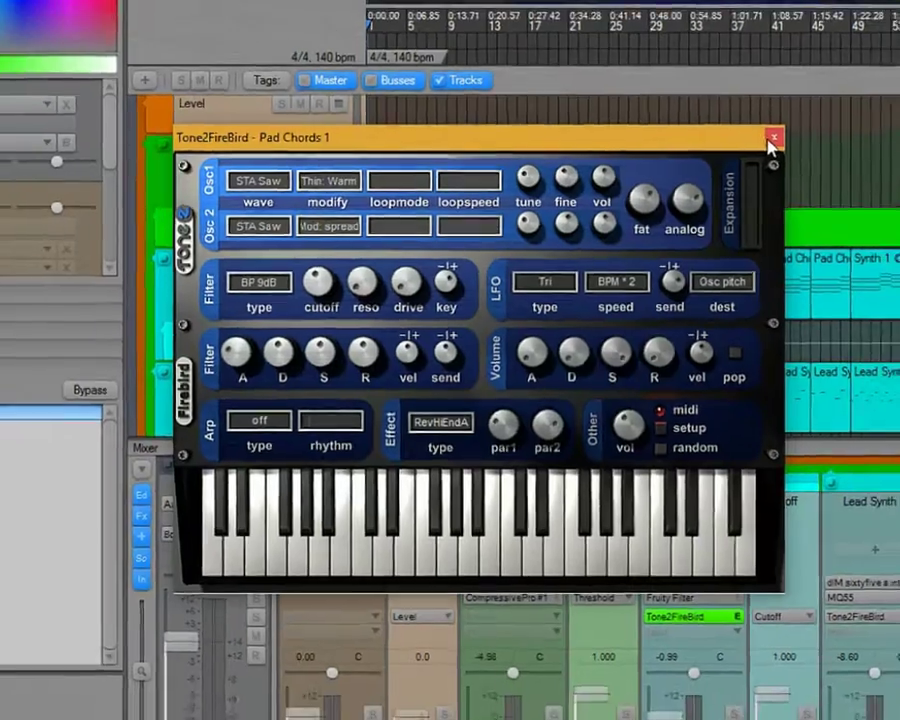
pyautogui.click(800, 131)
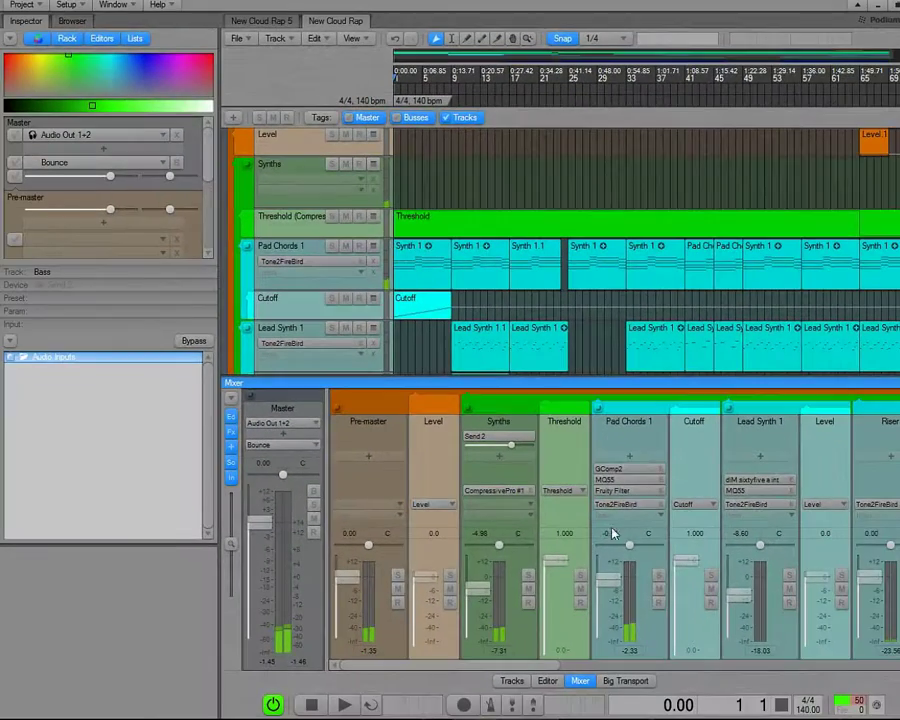
# Step: Examine the sends and effects on the mixer channels from Pad Chords 1 through the bass and drums to the reverb
pyautogui.moveTo(505, 666)
pyautogui.mouseDown()
pyautogui.moveTo(550, 665)
pyautogui.moveTo(639, 636)
pyautogui.moveTo(432, 636)
pyautogui.moveTo(513, 647)
pyautogui.mouseUp()
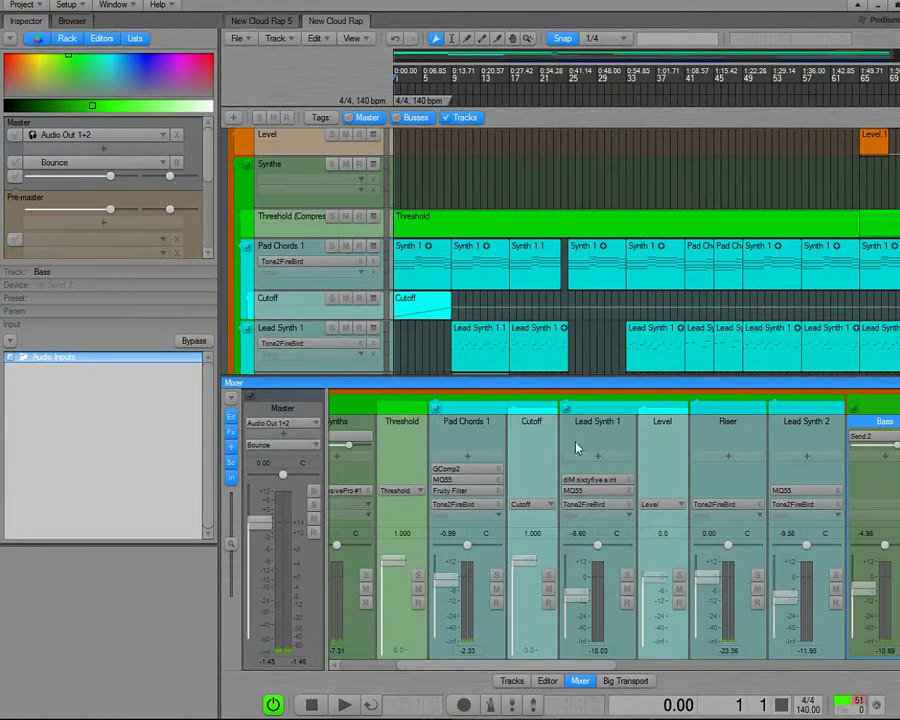
pyautogui.hscroll(7, 586, 465)
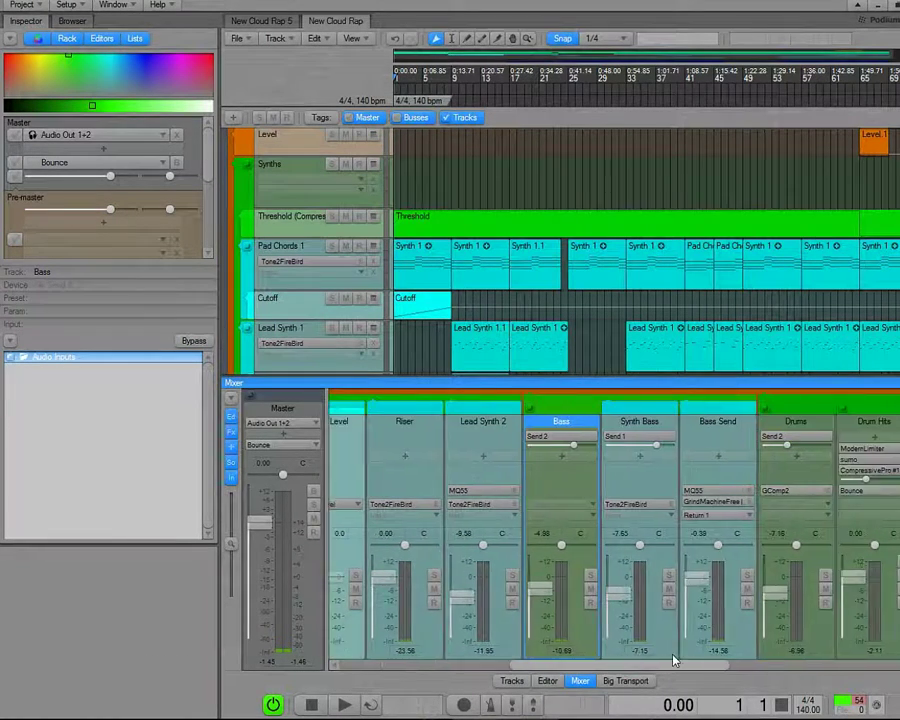
pyautogui.moveTo(745, 640); pyautogui.dragTo(764, 638)
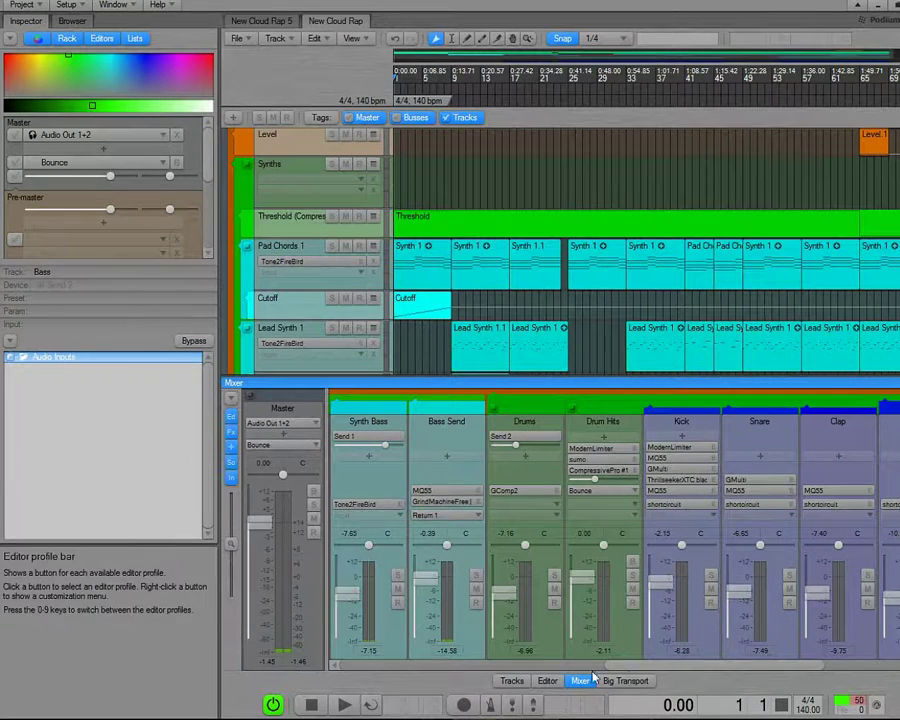
pyautogui.moveTo(620, 667); pyautogui.dragTo(783, 667)
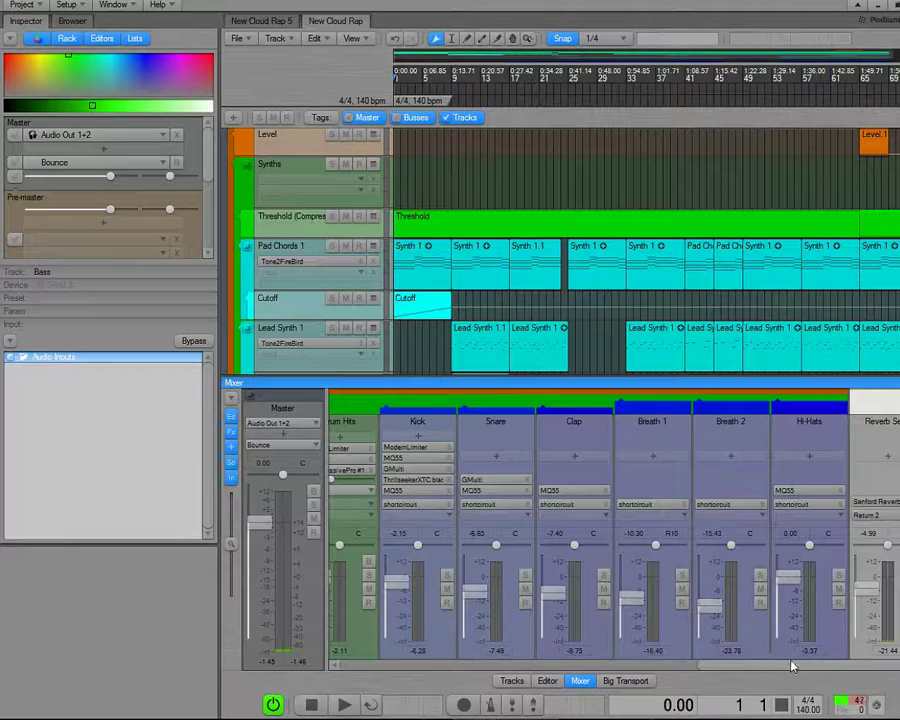
# Step: Compare the effect chains on the Pad Chords 1 channel with those on the Drum Hits and Kick channels
pyautogui.moveTo(791, 666); pyautogui.dragTo(735, 673)
pyautogui.moveTo(519, 657); pyautogui.dragTo(341, 660)
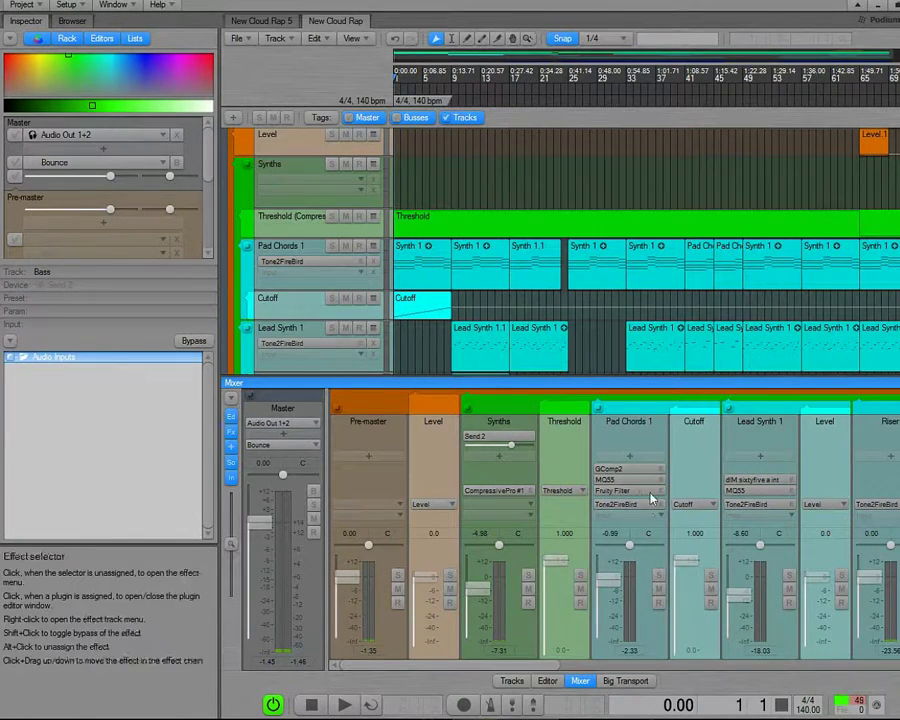
pyautogui.moveTo(551, 668)
pyautogui.mouseDown()
pyautogui.moveTo(589, 669)
pyautogui.moveTo(548, 666)
pyautogui.mouseUp()
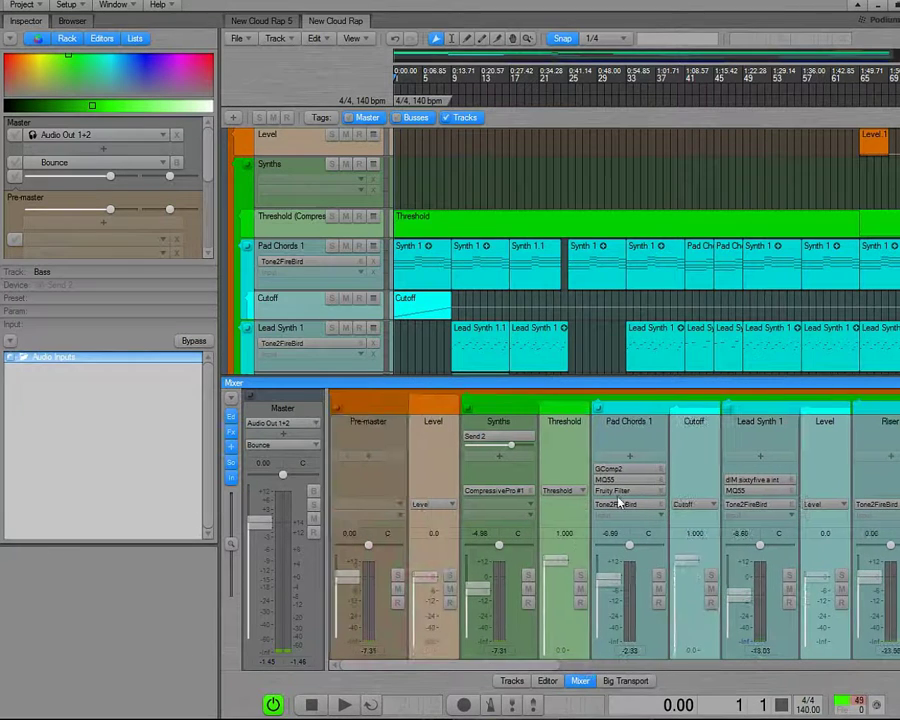
pyautogui.moveTo(482, 667); pyautogui.dragTo(797, 657)
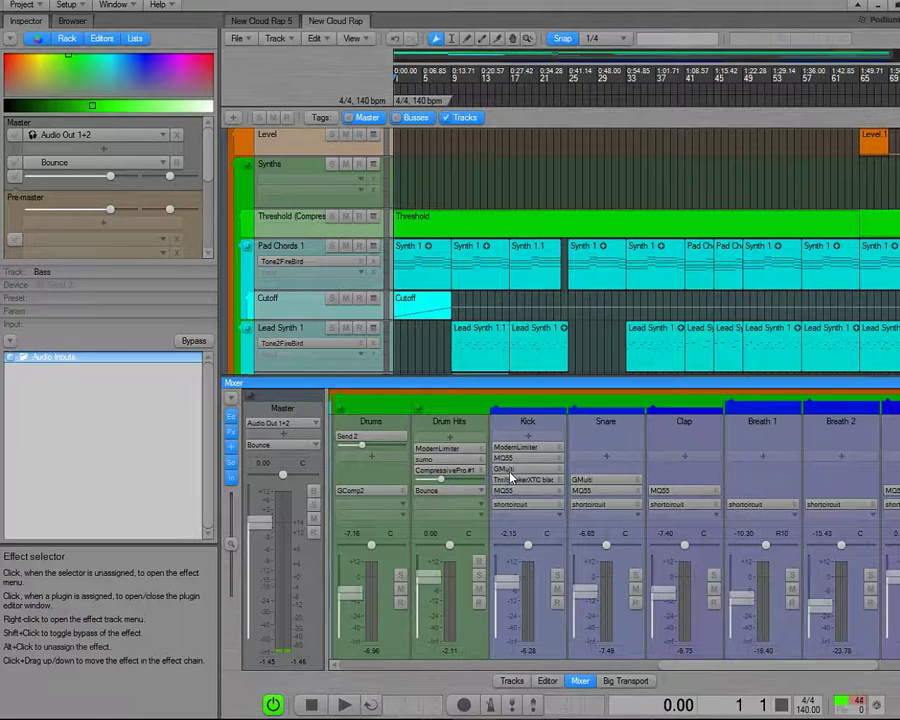
# Step: Select the Pre-master channel and examine the synth tracks and the Cutoff and Level automation beneath it in the arrangement
pyautogui.moveTo(655, 671); pyautogui.dragTo(345, 672)
pyautogui.click(370, 423)
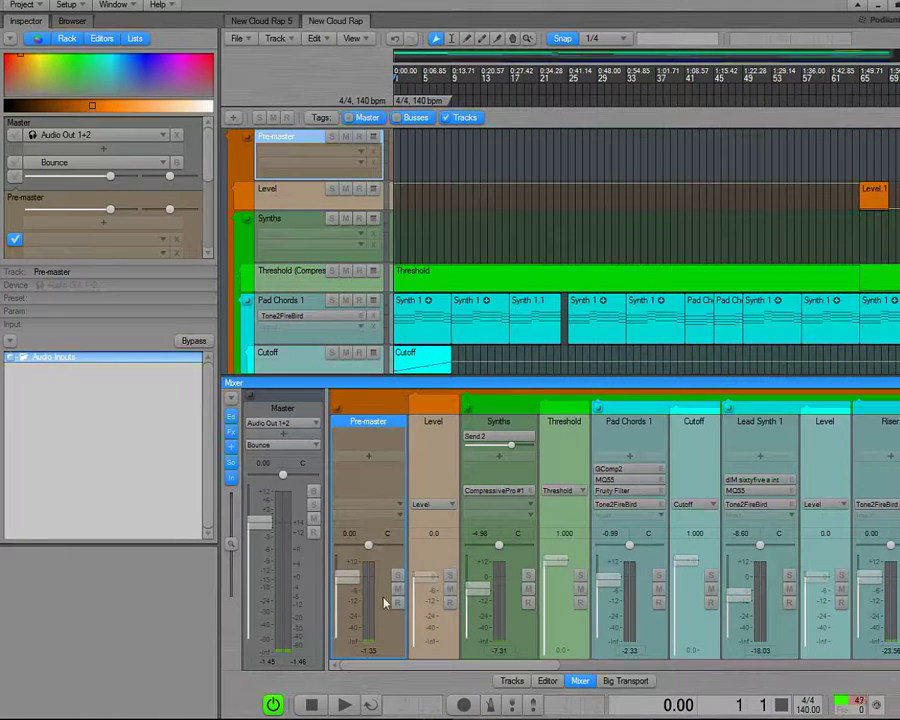
pyautogui.moveTo(507, 665); pyautogui.dragTo(430, 672)
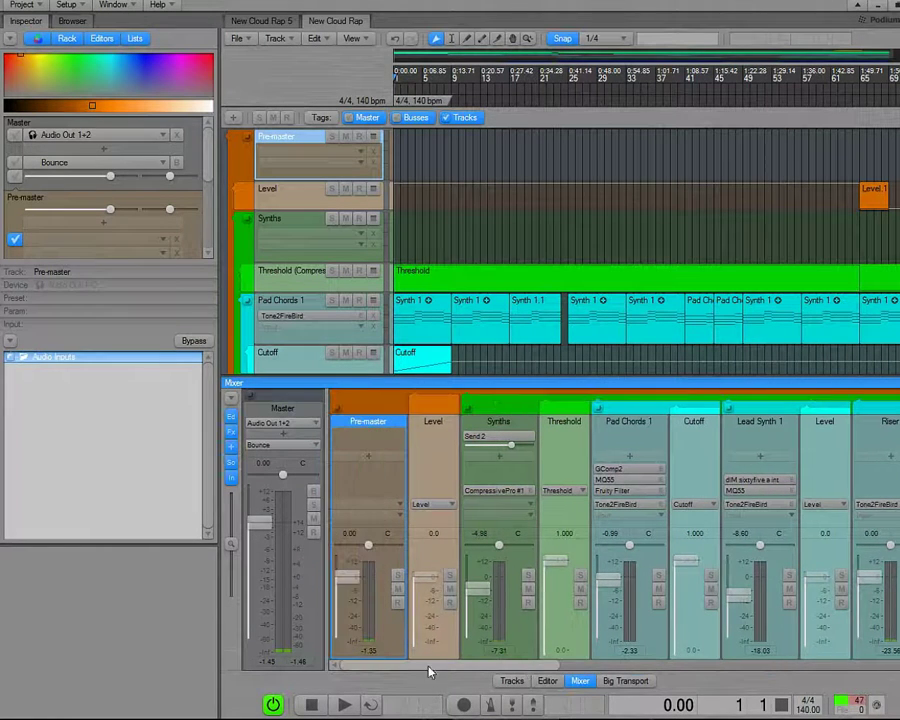
pyautogui.scroll(1, 500, 240)
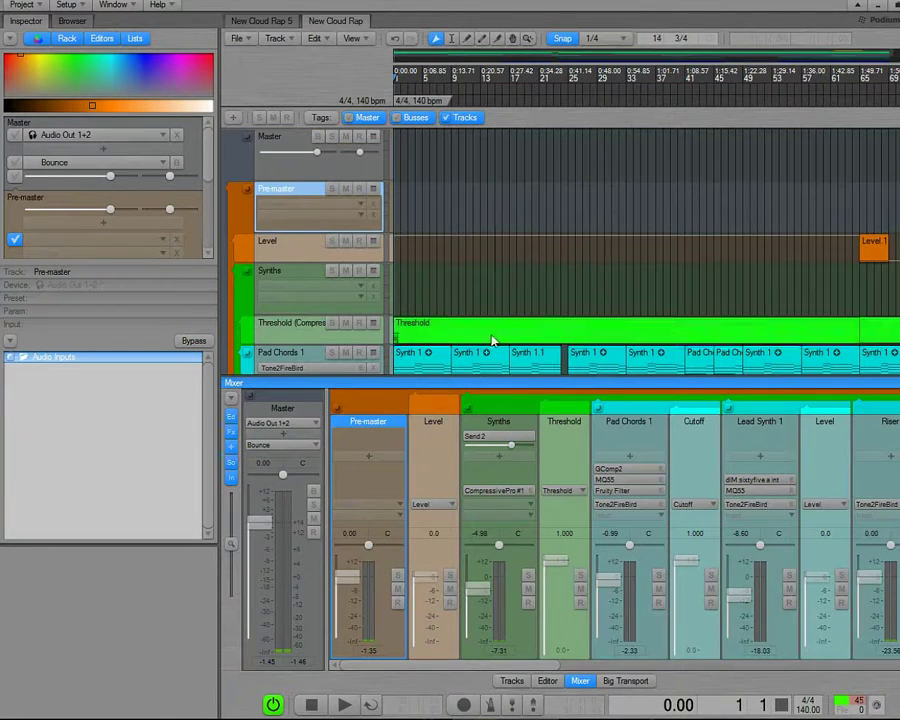
pyautogui.scroll(-6, 539, 297)
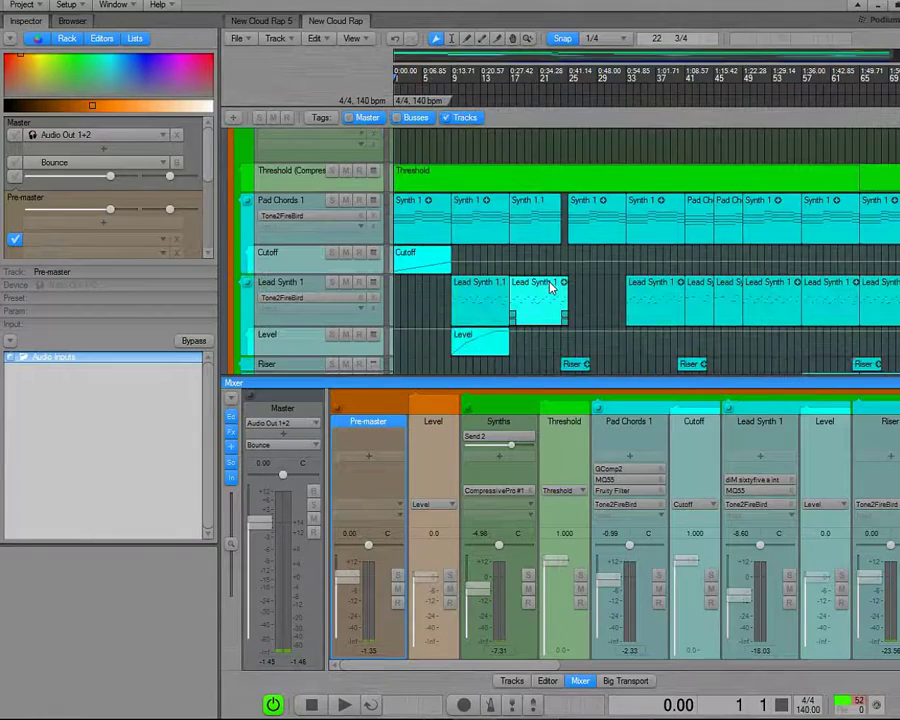
pyautogui.scroll(3, 564, 337)
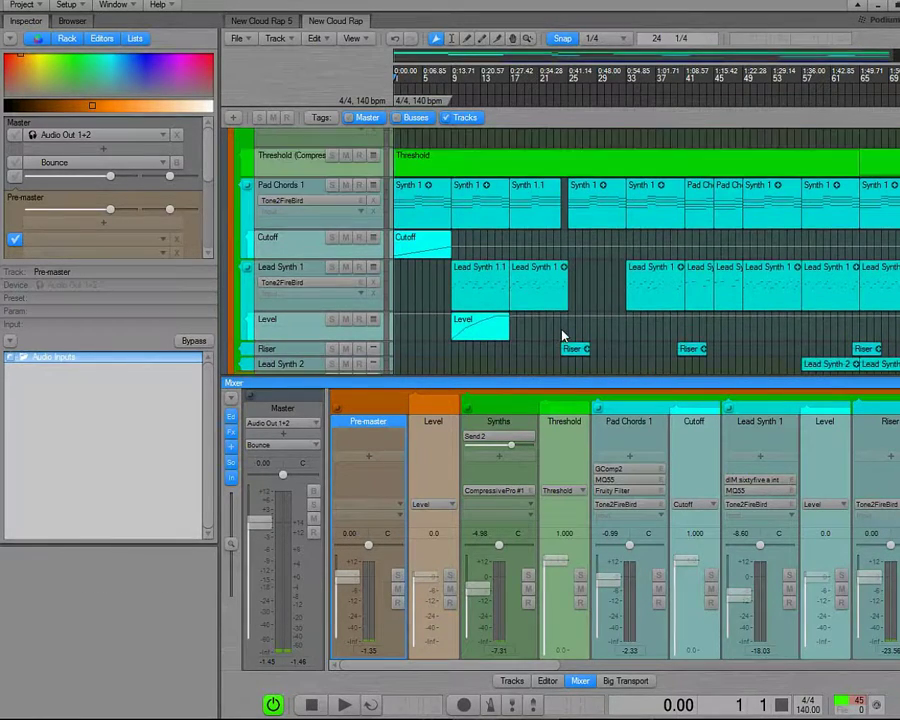
pyautogui.scroll(-2, 560, 320)
pyautogui.scroll(-2, 552, 302)
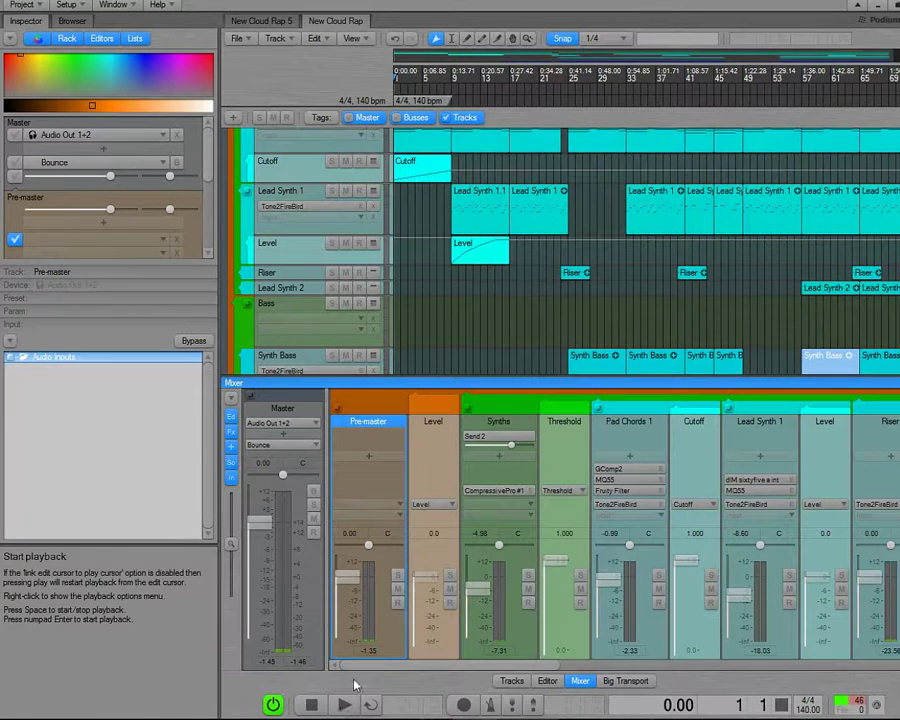
pyautogui.scroll(3, 464, 362)
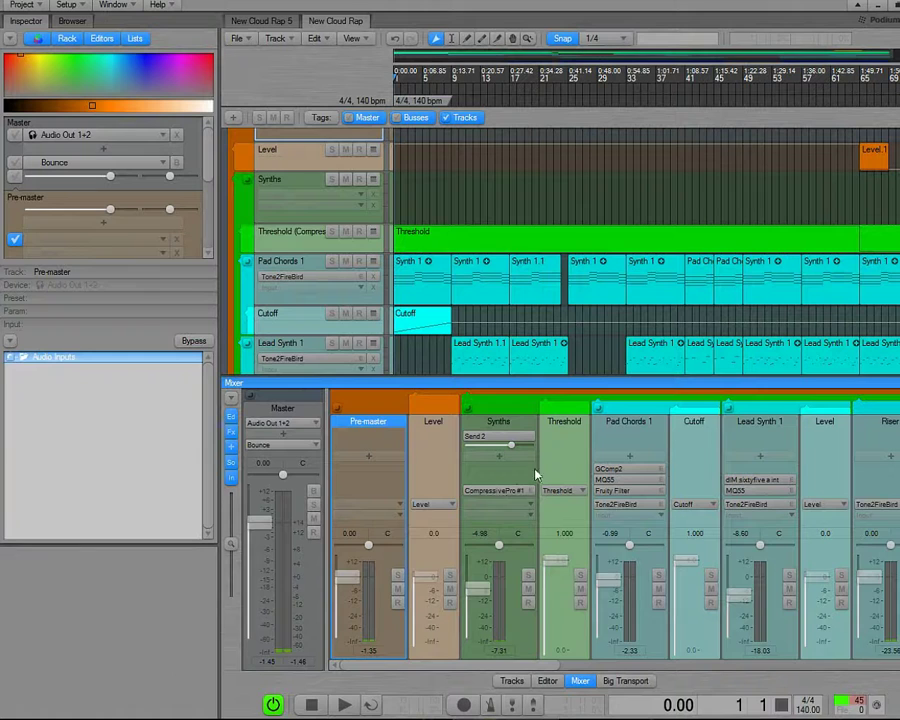
# Step: Solo the Synths group and play the song from bar 1 while viewing its tracks
pyautogui.click(528, 575)
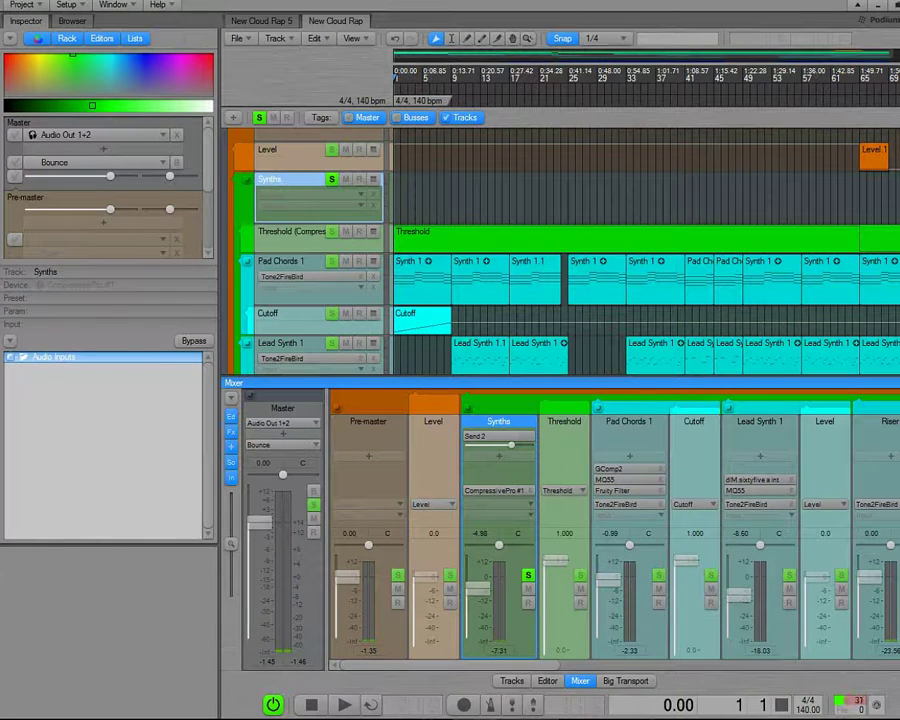
pyautogui.click(343, 704)
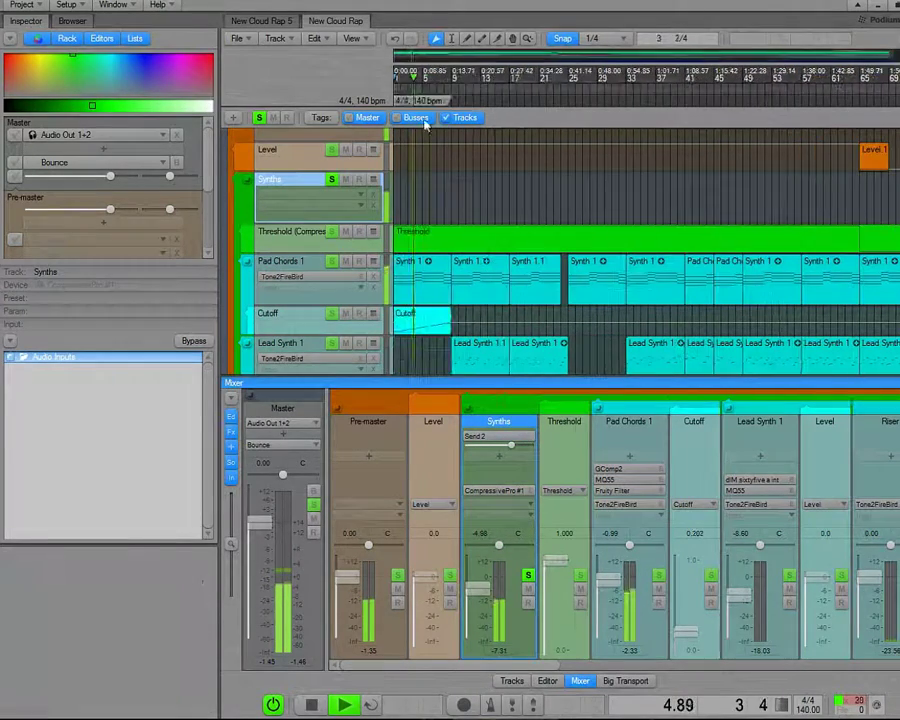
pyautogui.scroll(-5, 572, 290)
pyautogui.scroll(2, 572, 290)
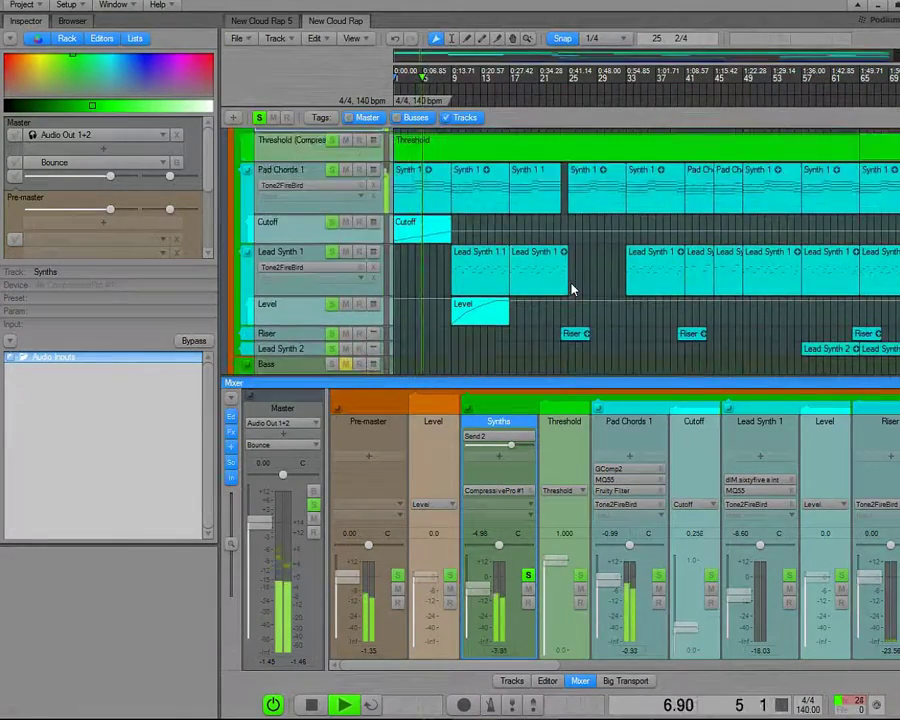
# Step: Stop playback and restart it from bar 13 to hear the soloed synths with Lead Synth 1
pyautogui.click(313, 705)
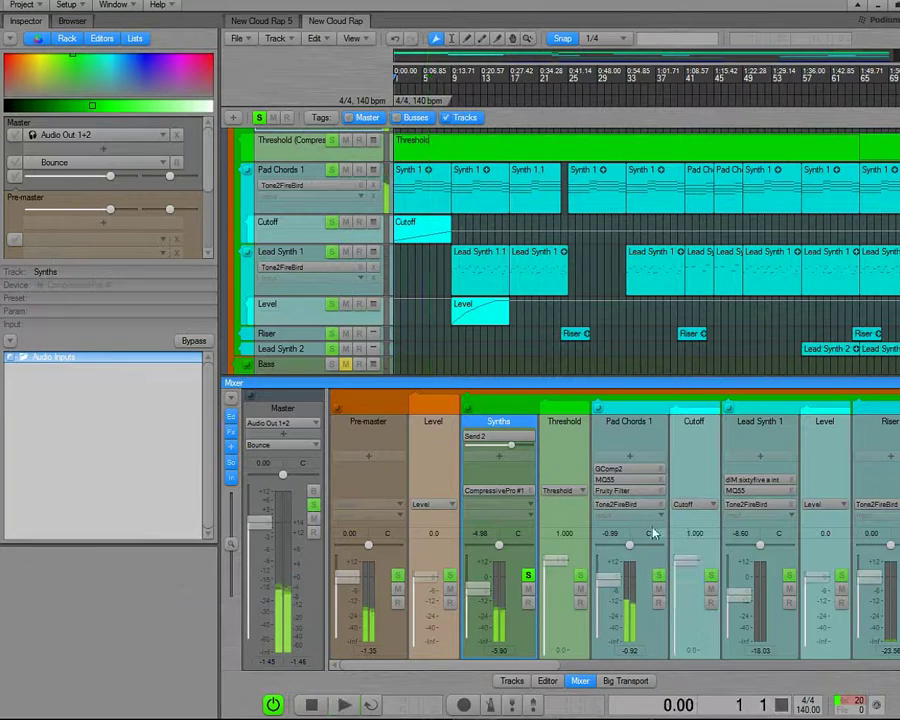
pyautogui.click(481, 80)
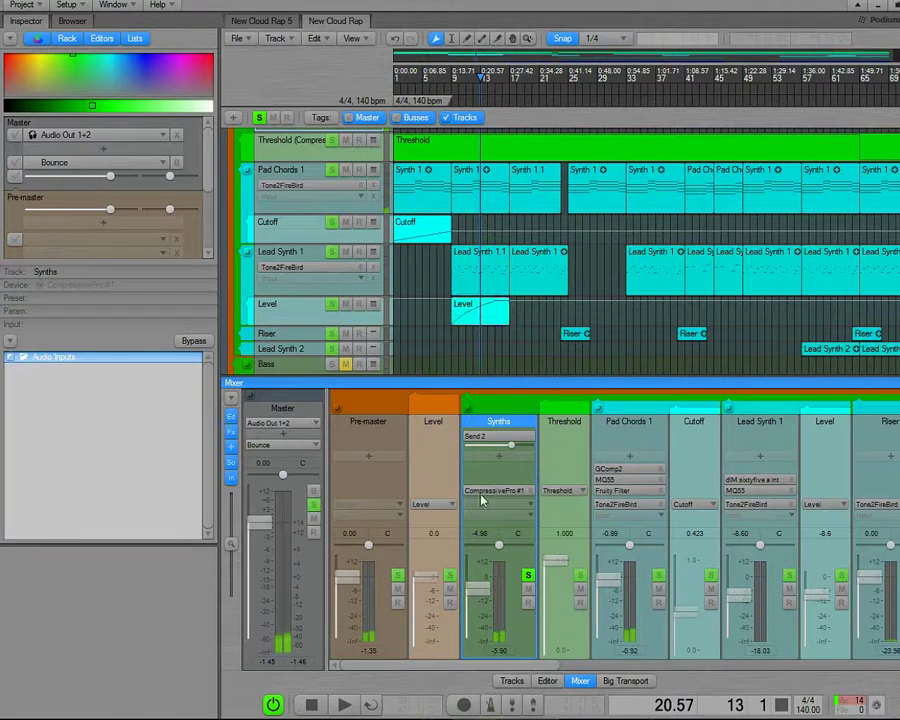
pyautogui.click(343, 705)
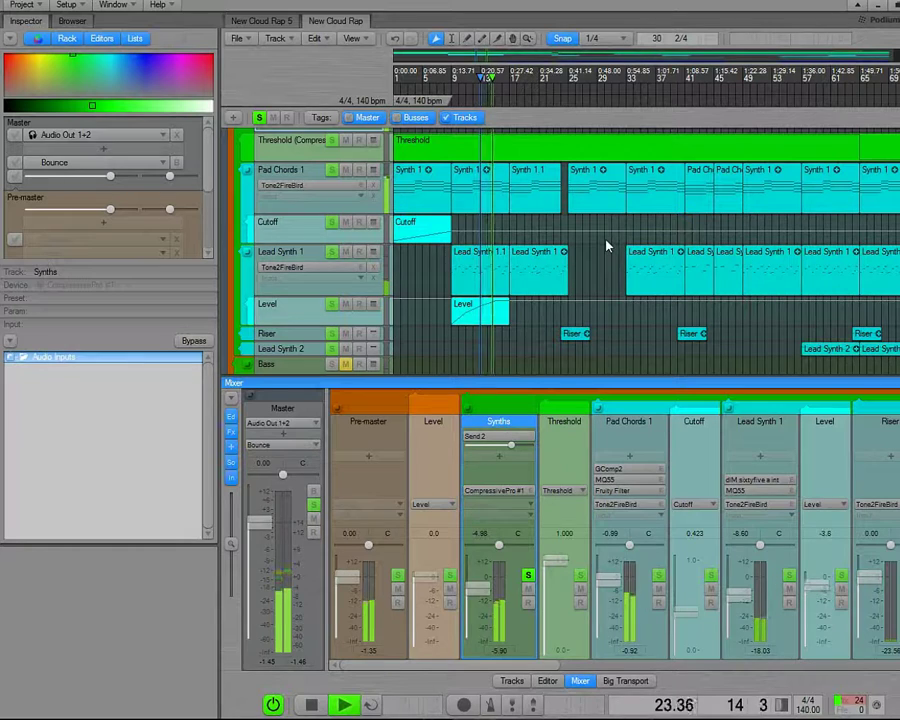
# Step: Clear the solo on the Synths group and solo the Lead Synth 1 channel alone while the song plays
pyautogui.scroll(-3, 663, 270)
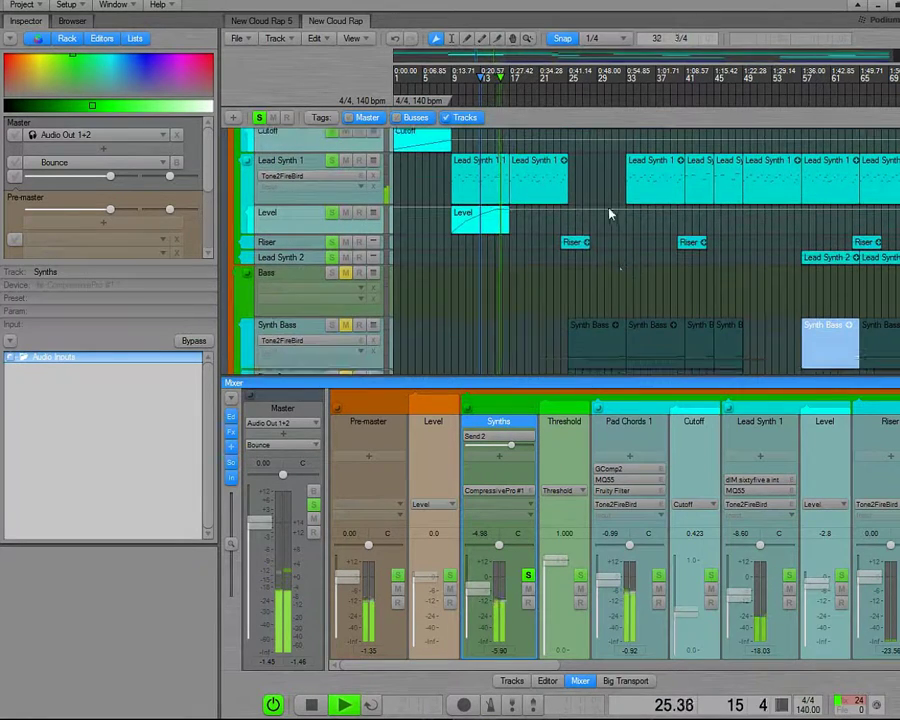
pyautogui.scroll(1, 583, 372)
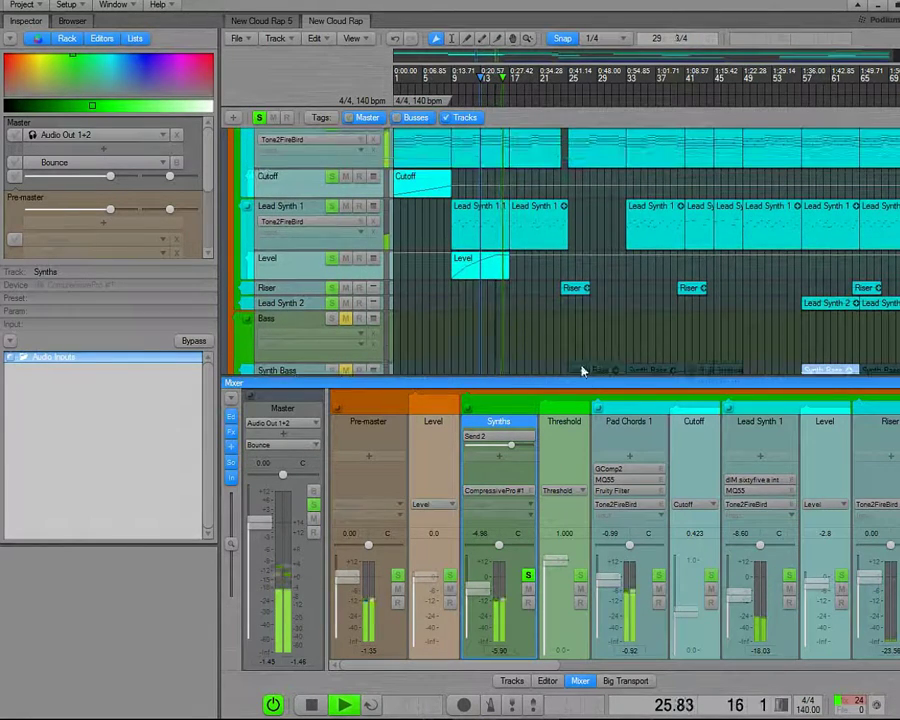
pyautogui.click(789, 576)
pyautogui.click(790, 579)
pyautogui.click(530, 578)
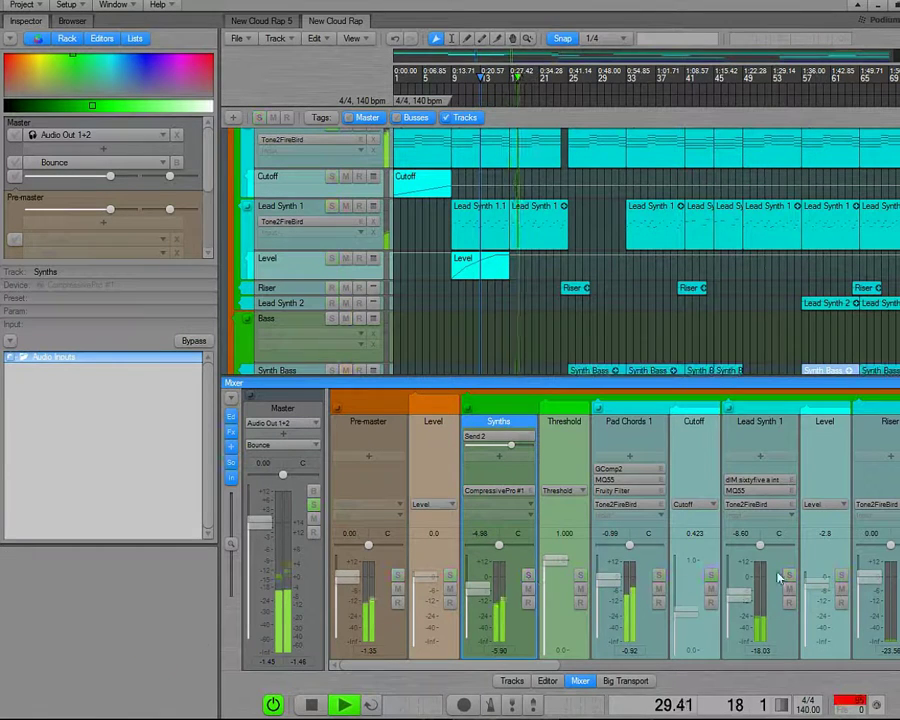
pyautogui.click(789, 579)
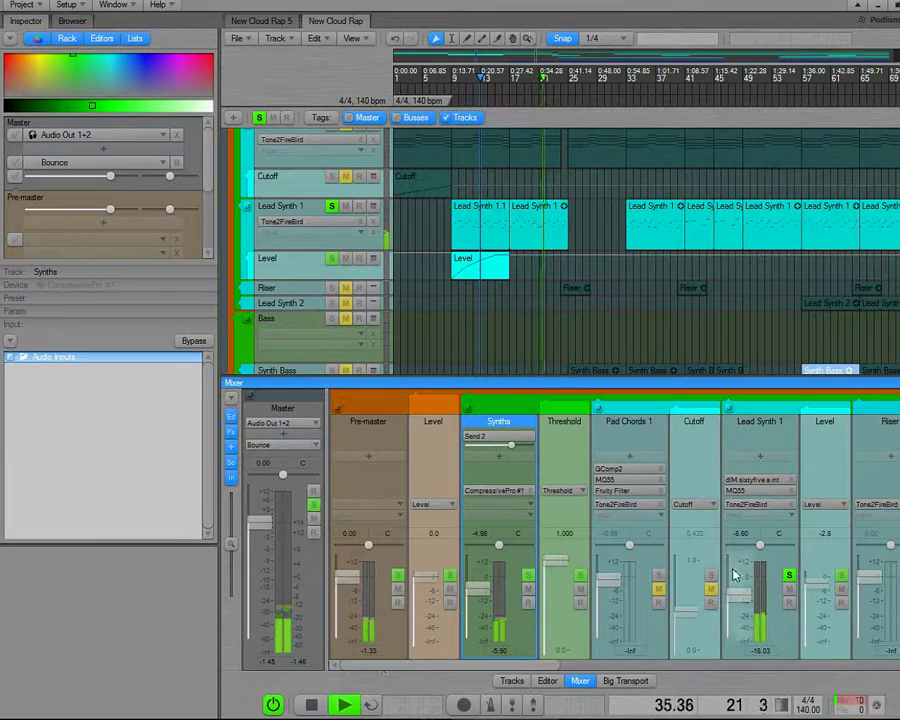
# Step: Switch Pad Chords 1 in and out of the solo with Lead Synth 1, stop playback and clear the remaining solo
pyautogui.click(658, 578)
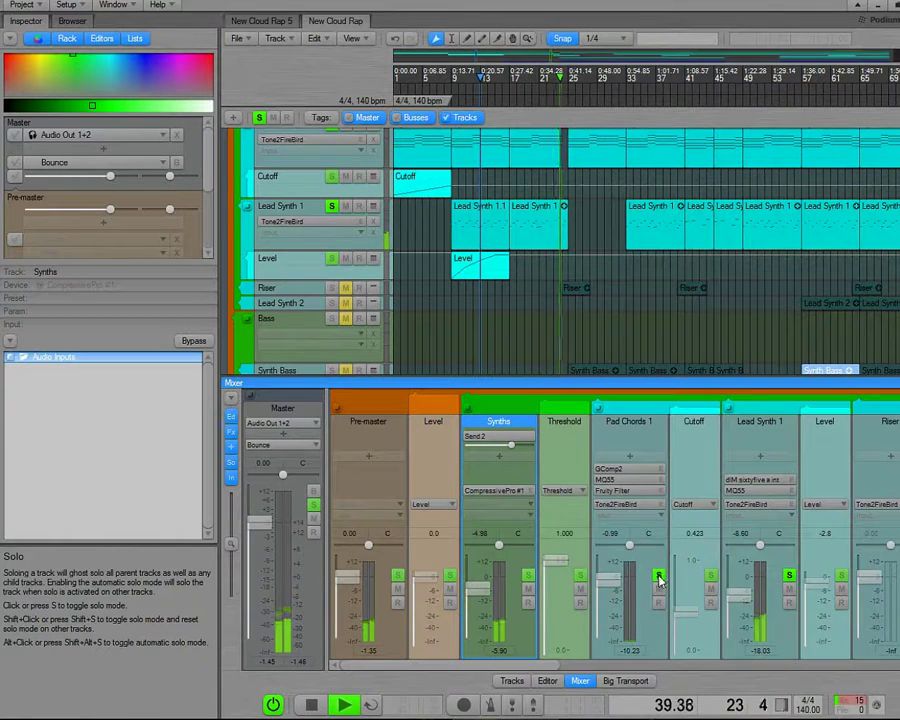
pyautogui.click(659, 578)
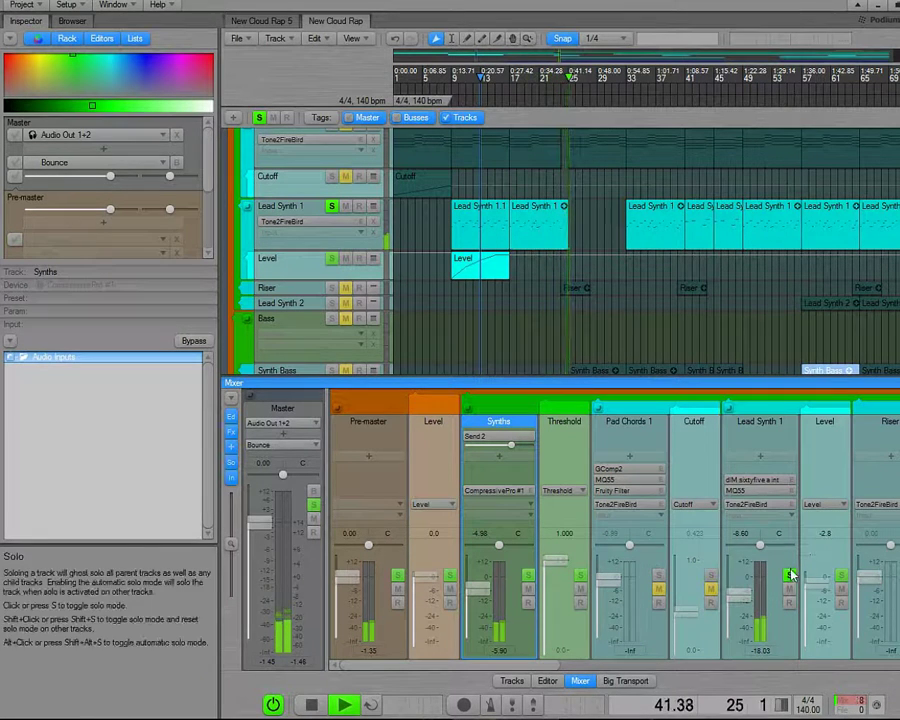
pyautogui.click(311, 704)
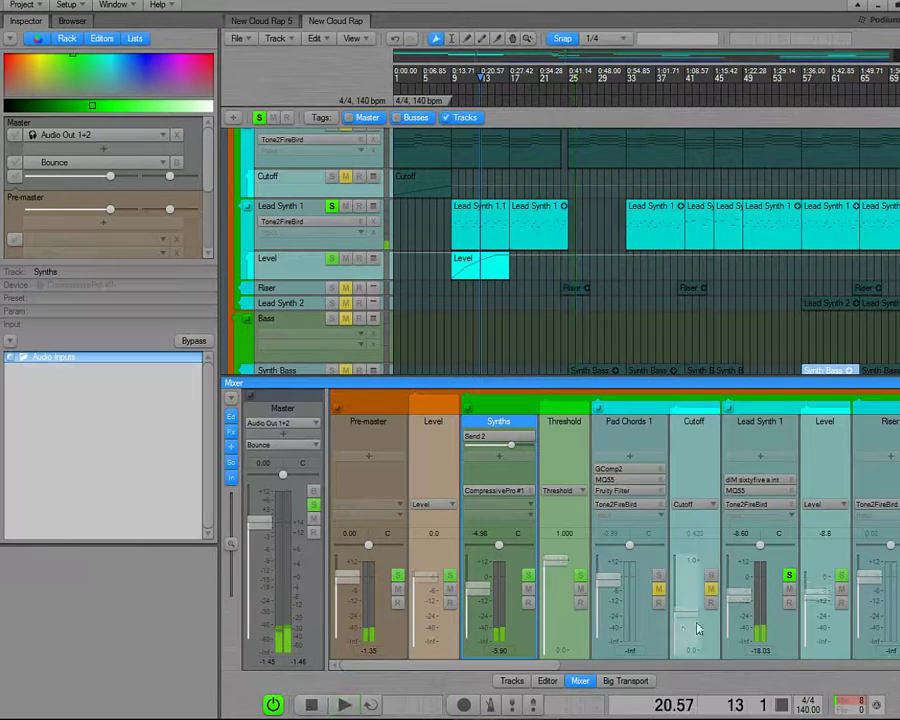
pyautogui.scroll(2, 528, 172)
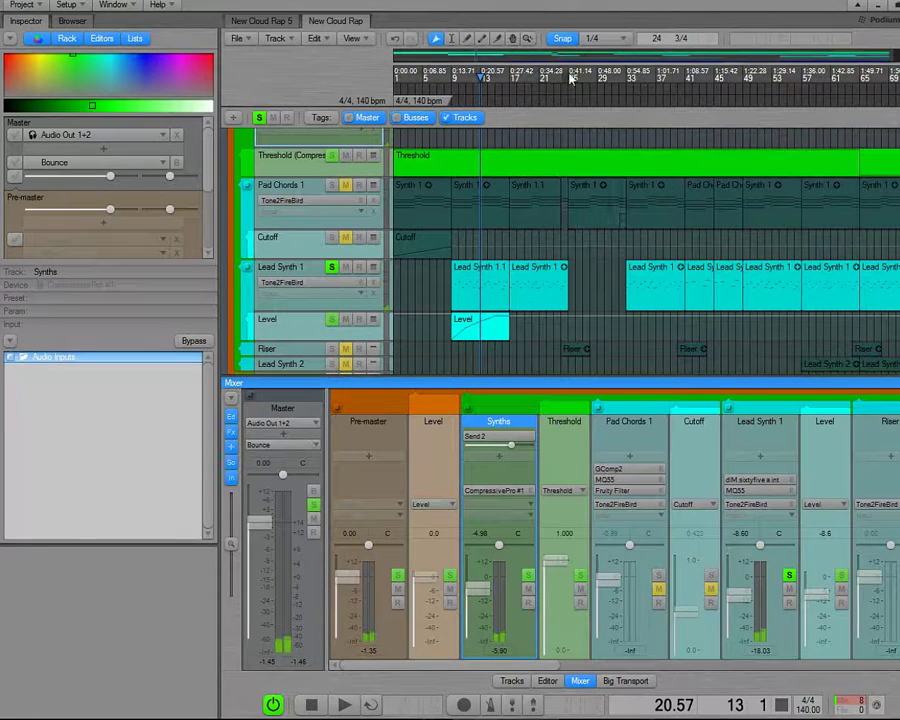
pyautogui.click(790, 577)
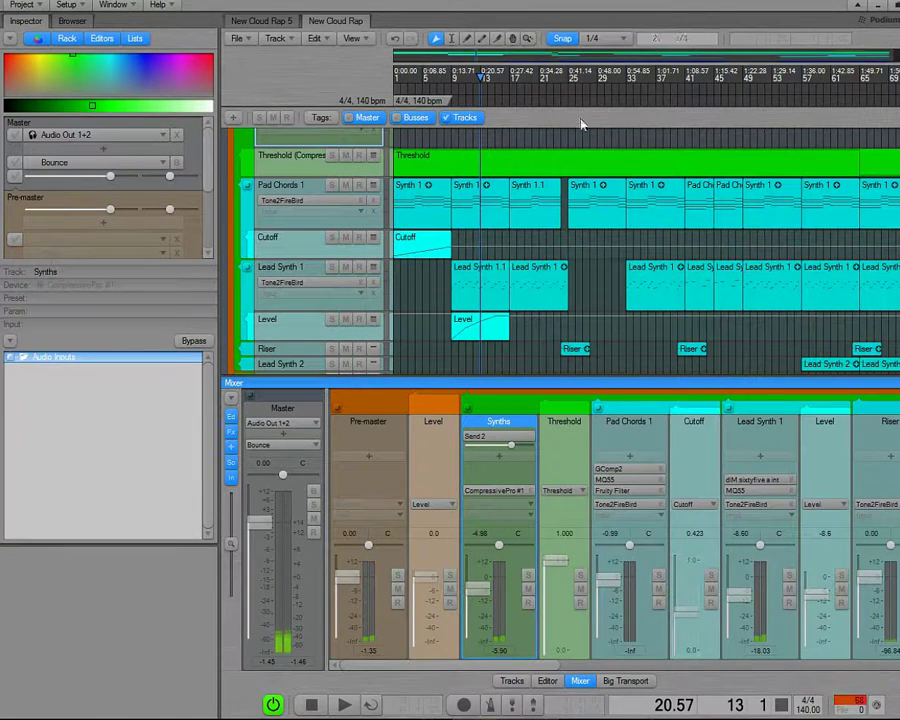
# Step: Place the edit cursor at bar 25 and examine the Riser, Lead Synth 2 and bass tracks and their mixer channels
pyautogui.click(573, 82)
pyautogui.scroll(-5, 673, 337)
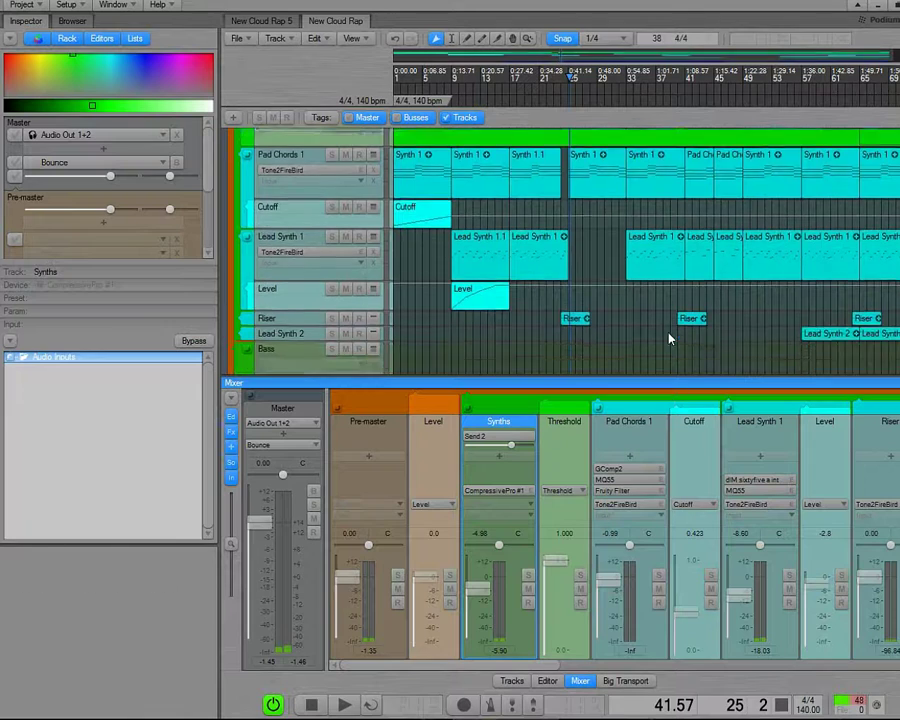
pyautogui.scroll(2, 632, 333)
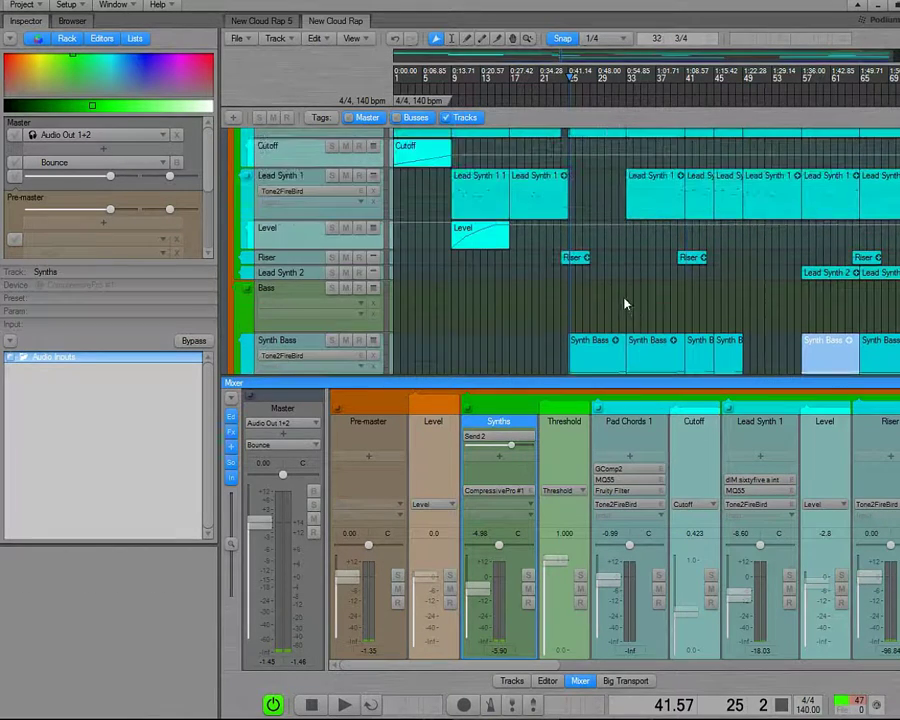
pyautogui.scroll(-4, 622, 302)
pyautogui.hscroll(8, 400, 530)
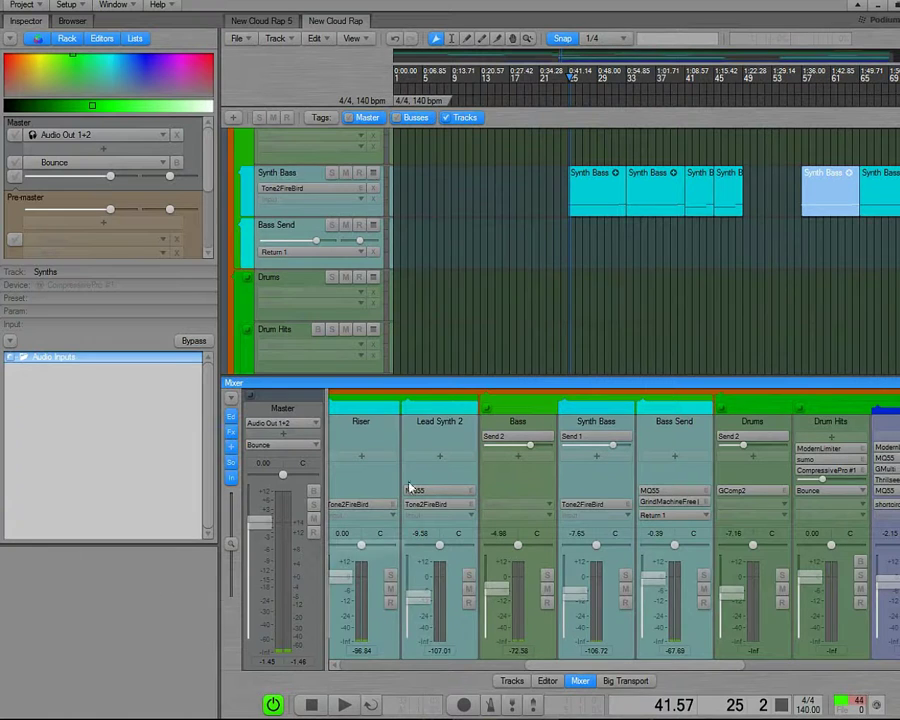
# Step: Solo the Riser channel, play it from bar 23 and clear its solo while playback continues
pyautogui.scroll(5, 522, 281)
pyautogui.click(565, 94)
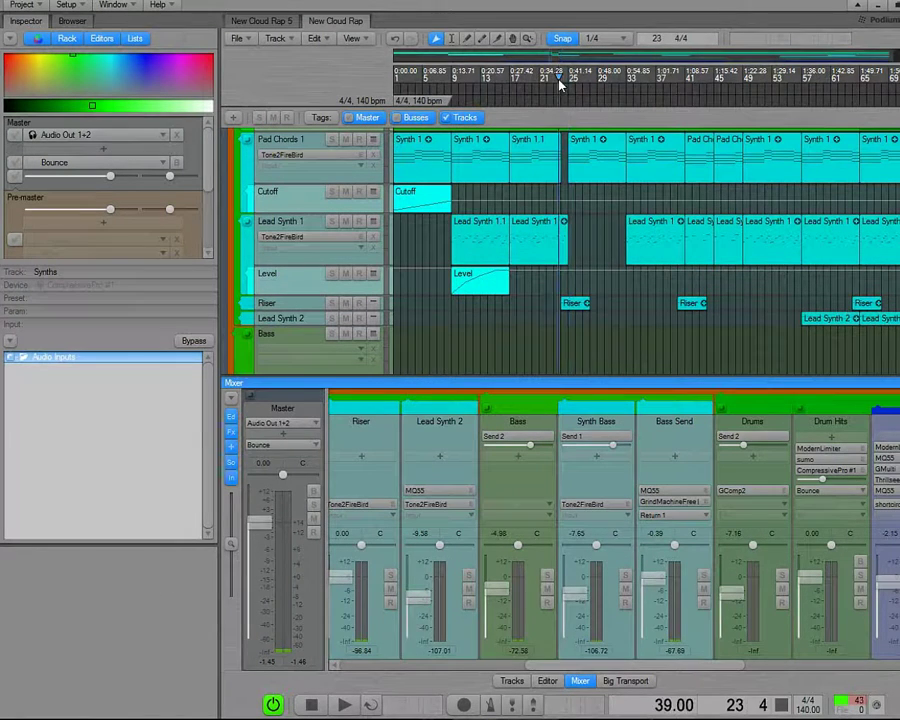
pyautogui.click(390, 577)
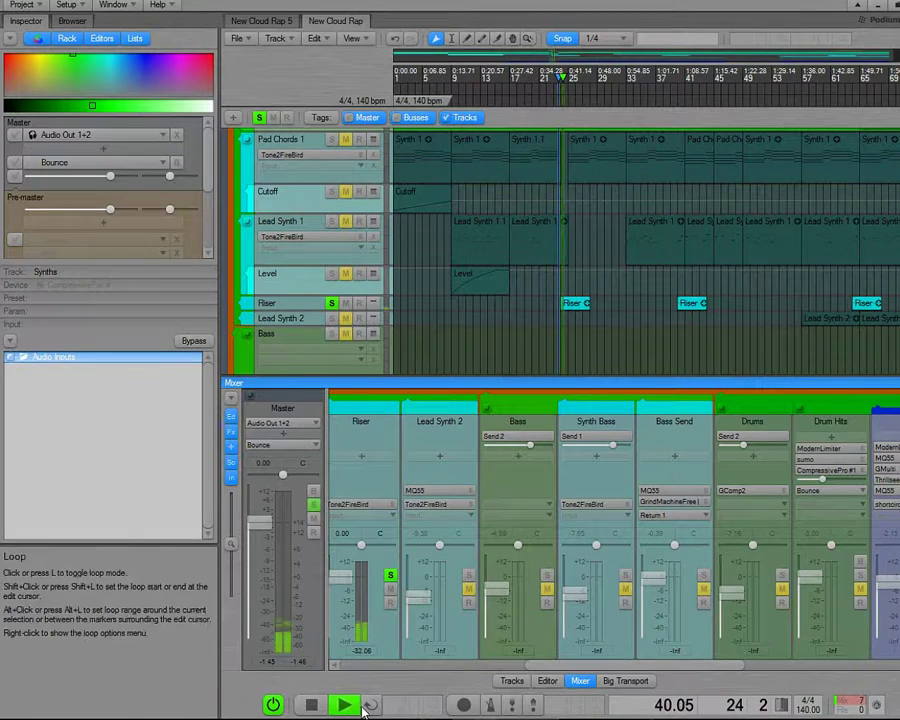
pyautogui.scroll(-4, 610, 295)
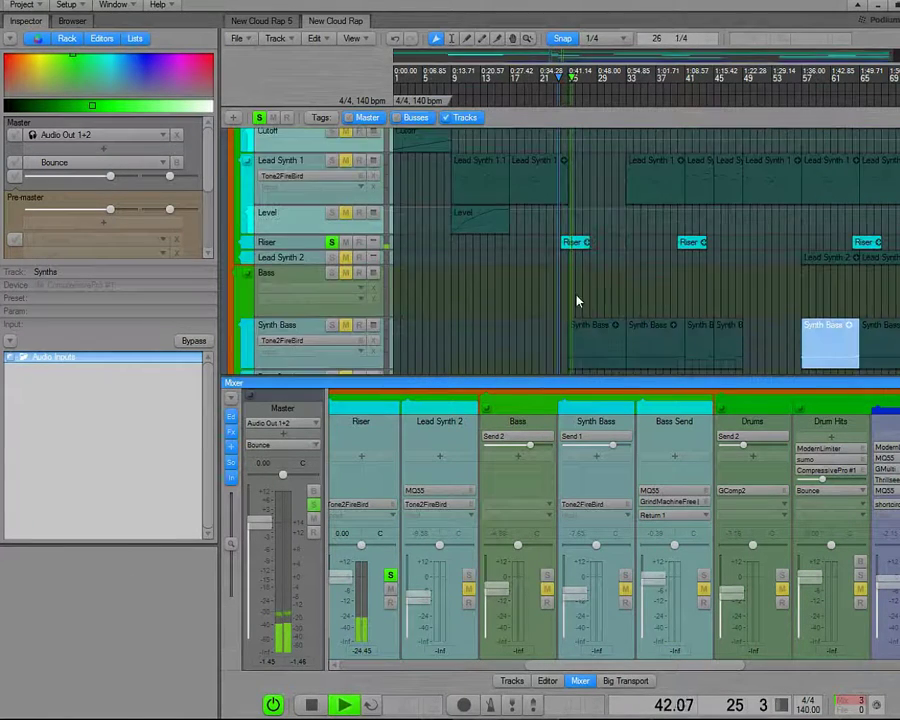
pyautogui.click(390, 577)
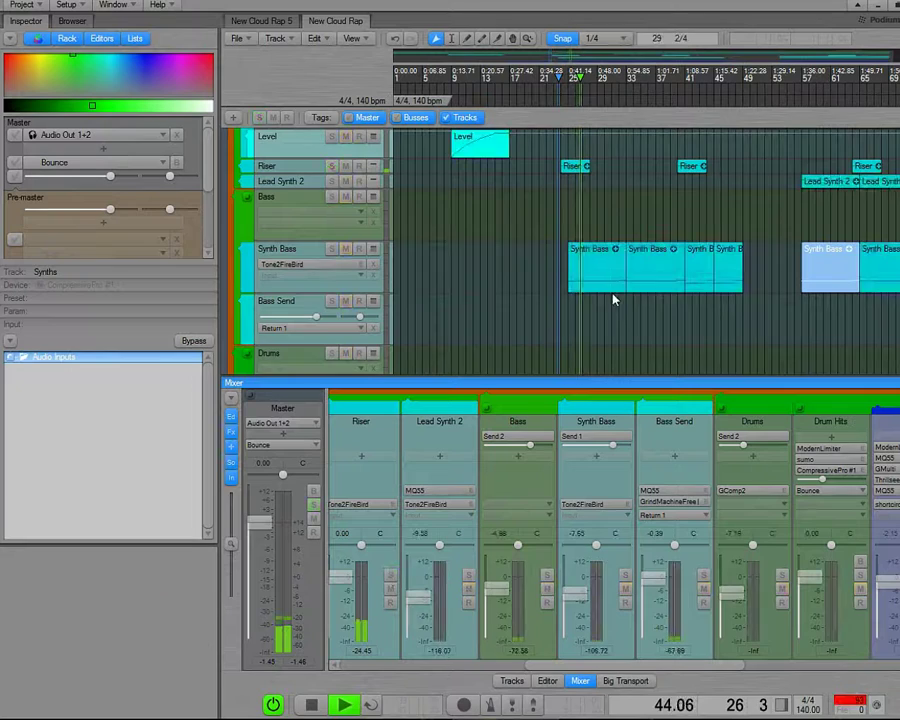
# Step: Solo the Bass group and open the Tone2FireBird synth on the Synth Bass channel, placing its window above the mixer
pyautogui.scroll(2, 635, 251)
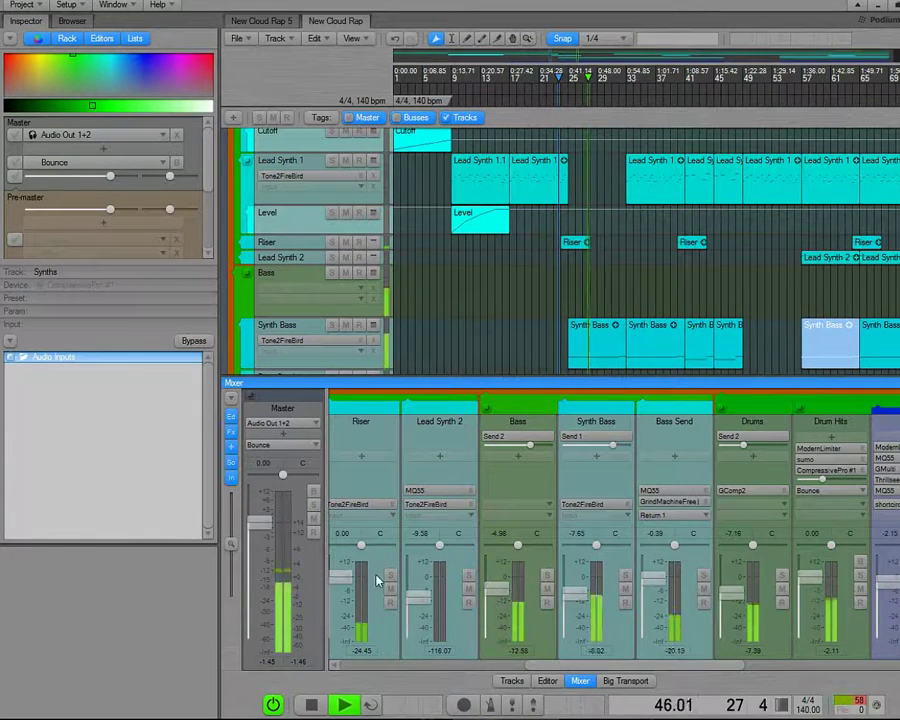
pyautogui.click(546, 575)
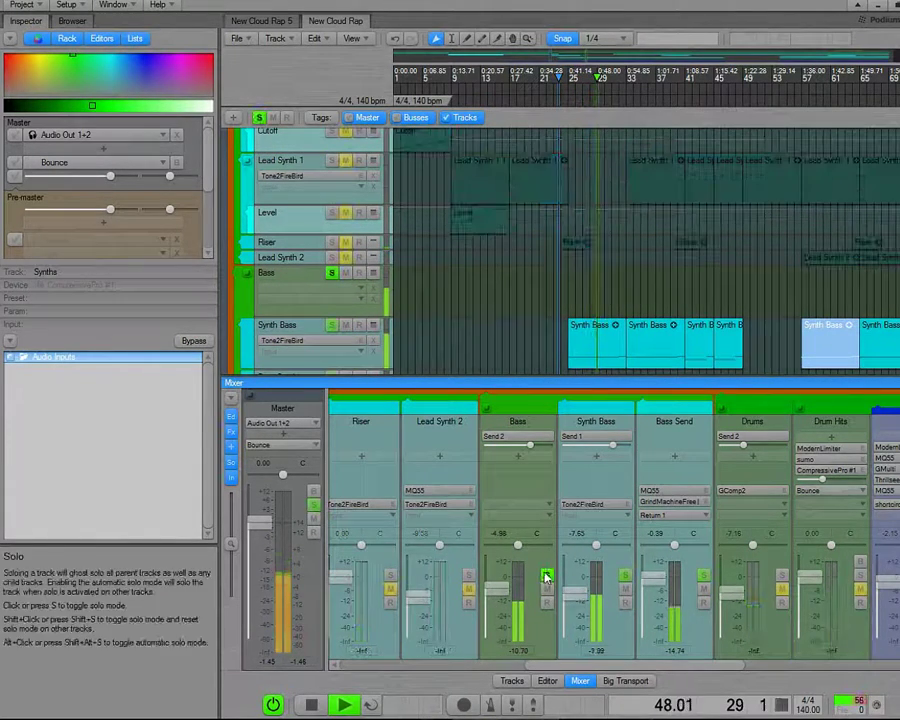
pyautogui.scroll(-1, 615, 300)
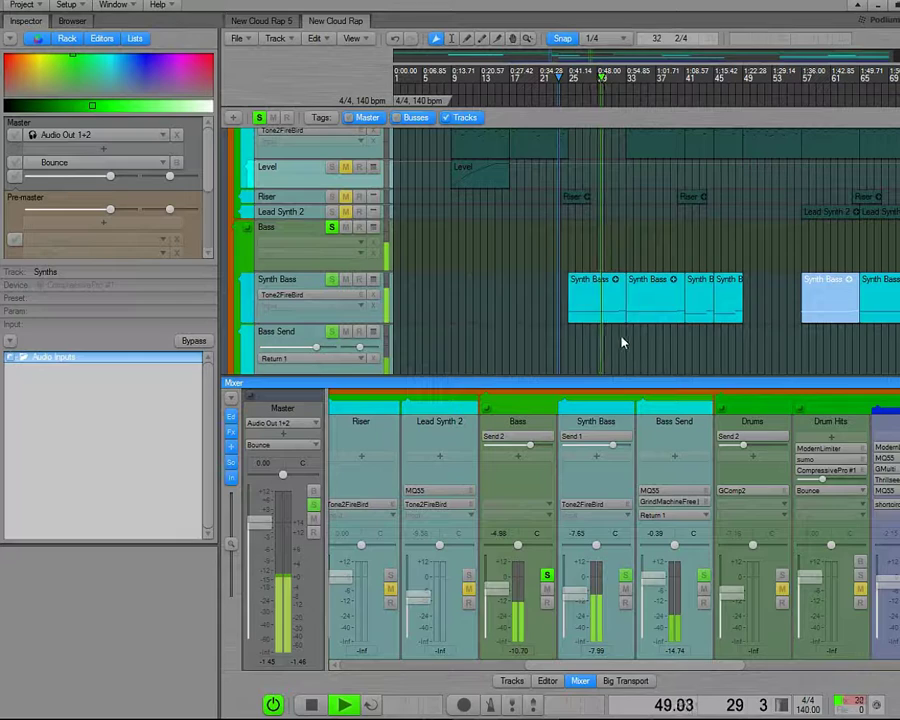
pyautogui.click(585, 504)
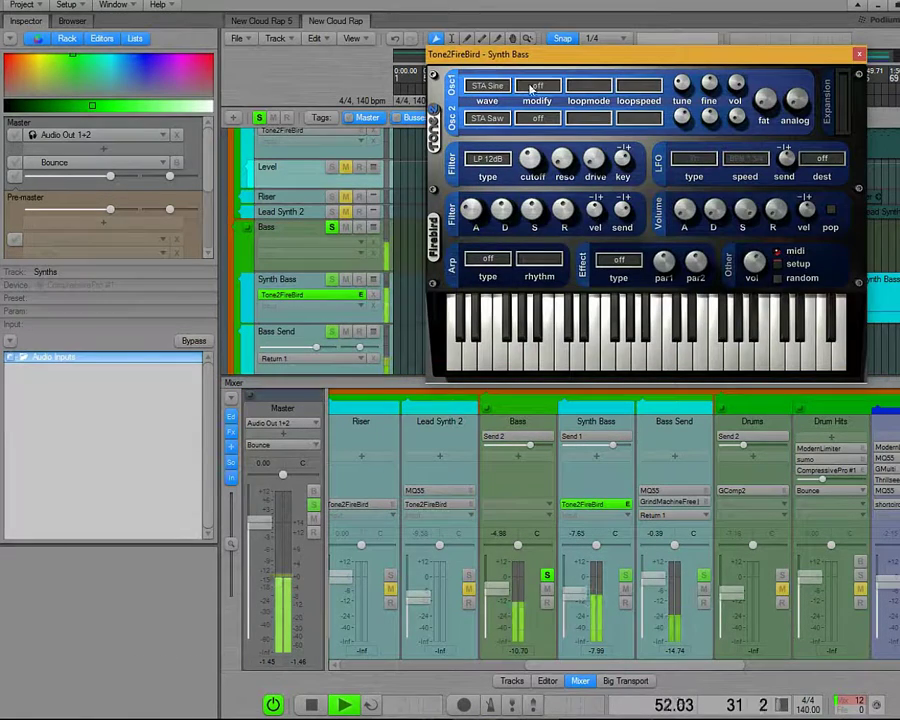
pyautogui.moveTo(595, 65); pyautogui.dragTo(483, 60)
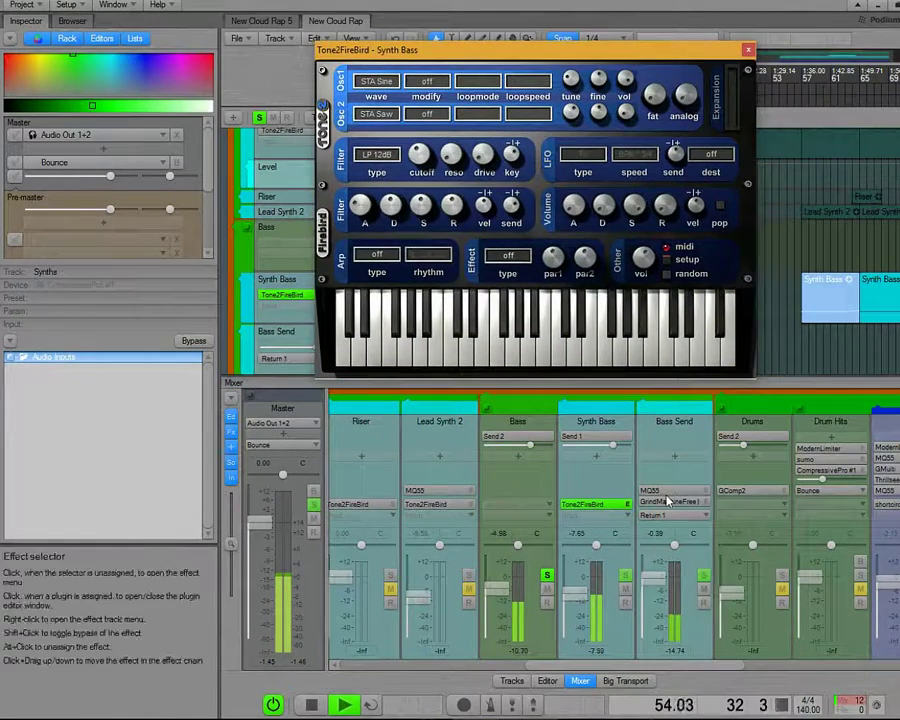
# Step: Listen to the Bass Send channel soloed without Synth Bass, and add Synth Bass back to the solo
pyautogui.click(704, 577)
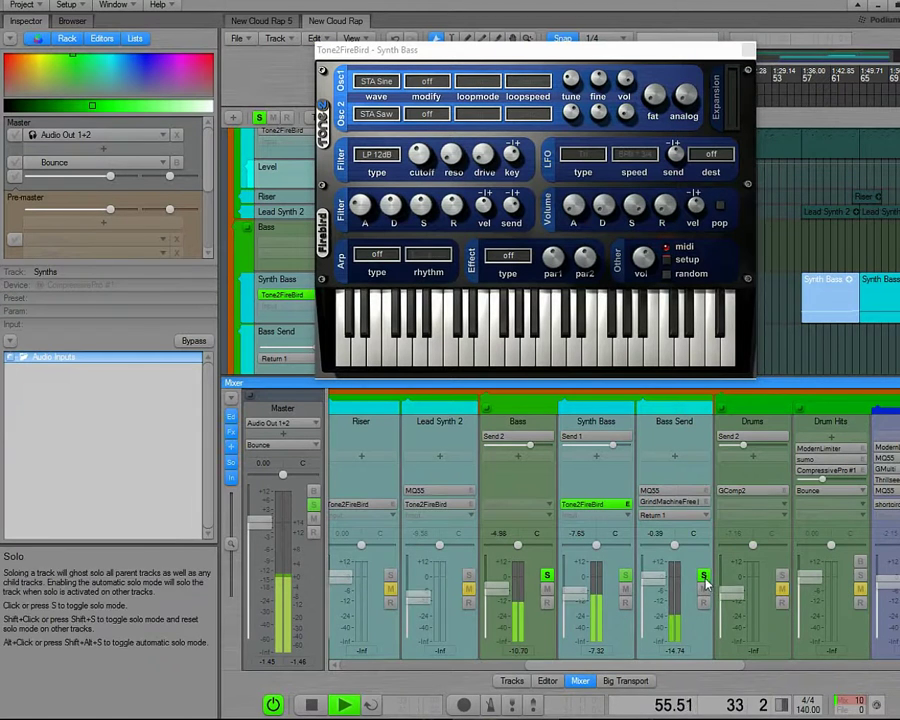
pyautogui.click(625, 577)
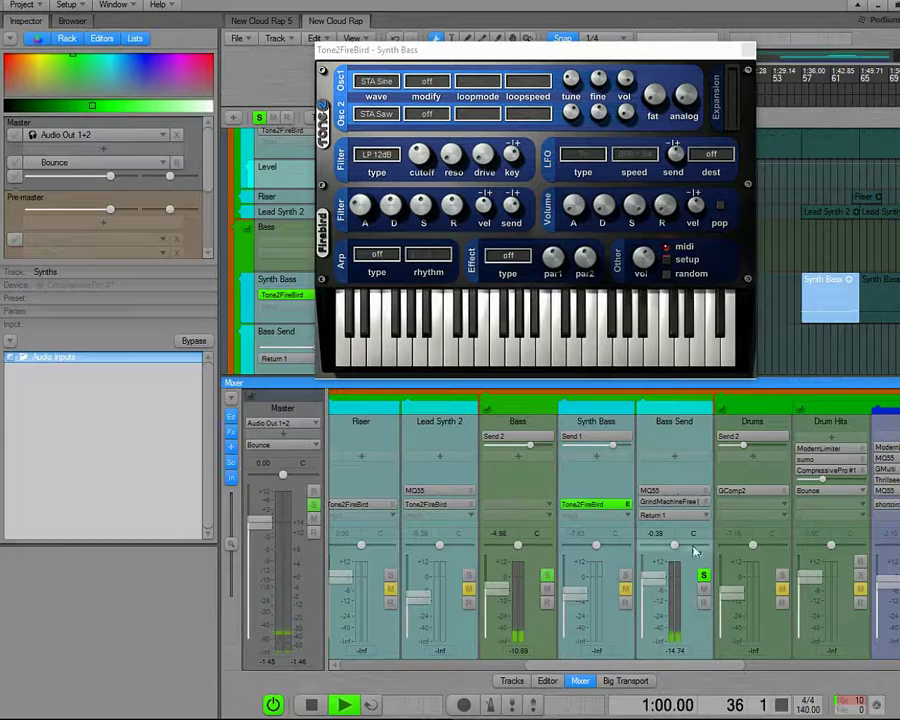
pyautogui.click(625, 577)
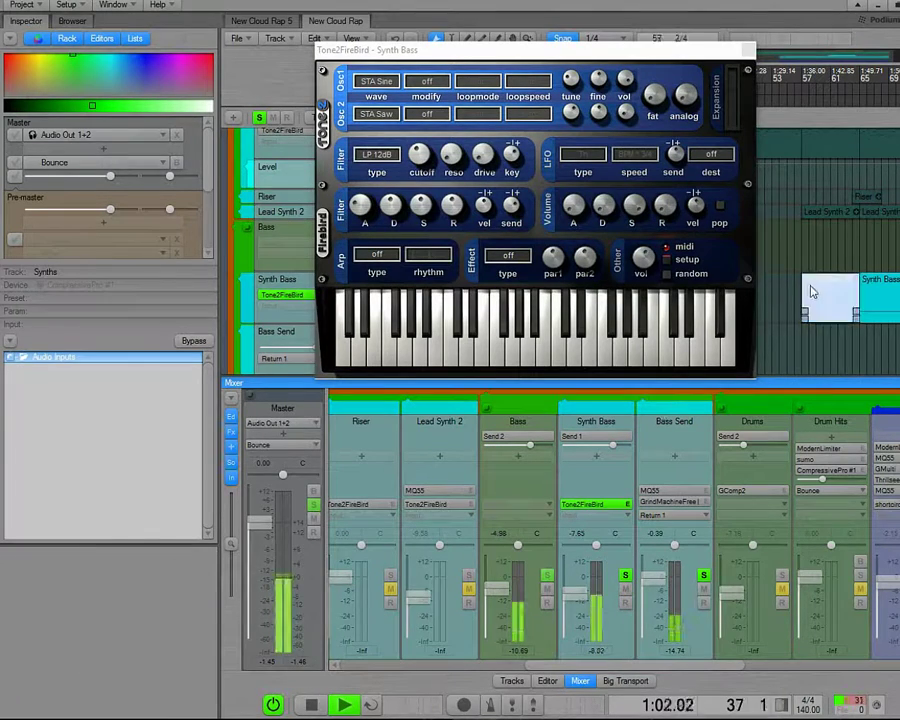
# Step: Move the Tone2FireBird window off the tracks and clear the solos on the Bass group, Synth Bass and Bass Send
pyautogui.moveTo(680, 60); pyautogui.dragTo(787, 37)
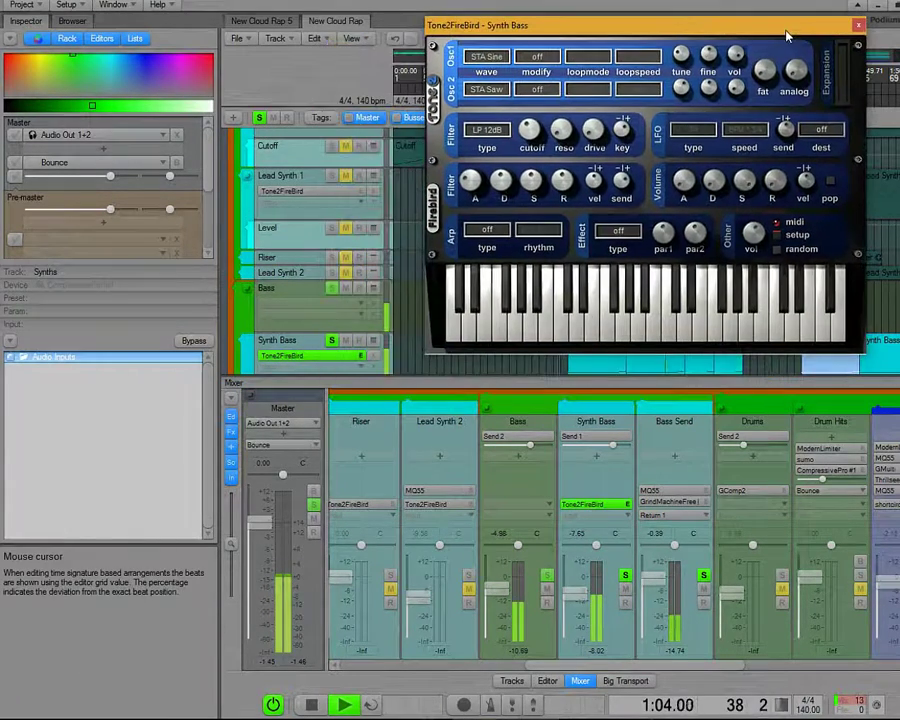
pyautogui.moveTo(540, 665); pyautogui.dragTo(620, 663)
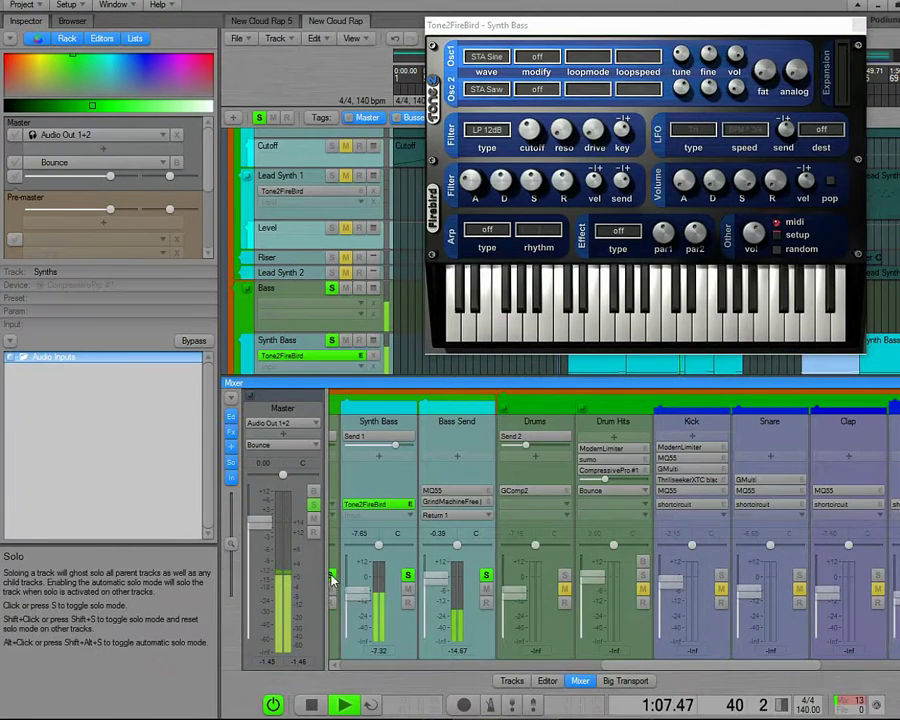
pyautogui.keyDown('shift'); pyautogui.click(485, 577); pyautogui.keyUp('shift')
pyautogui.click(485, 577)
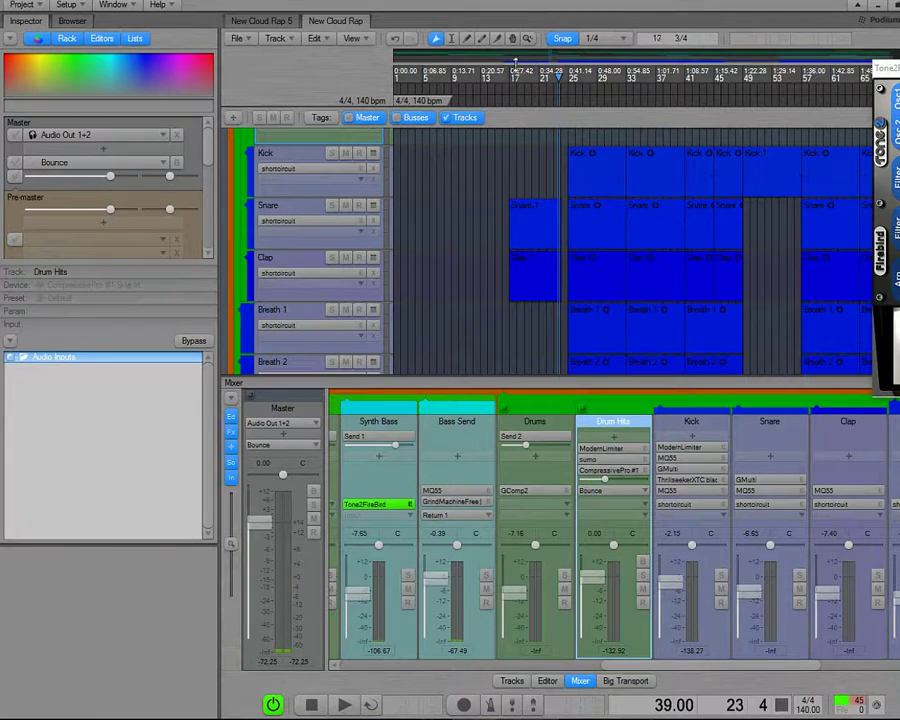
# Step: Examine the Kick, Snare and Clap clips in the arrangement, selecting the Kick and Clap channels in turn
pyautogui.moveTo(530, 59); pyautogui.dragTo(598, 64)
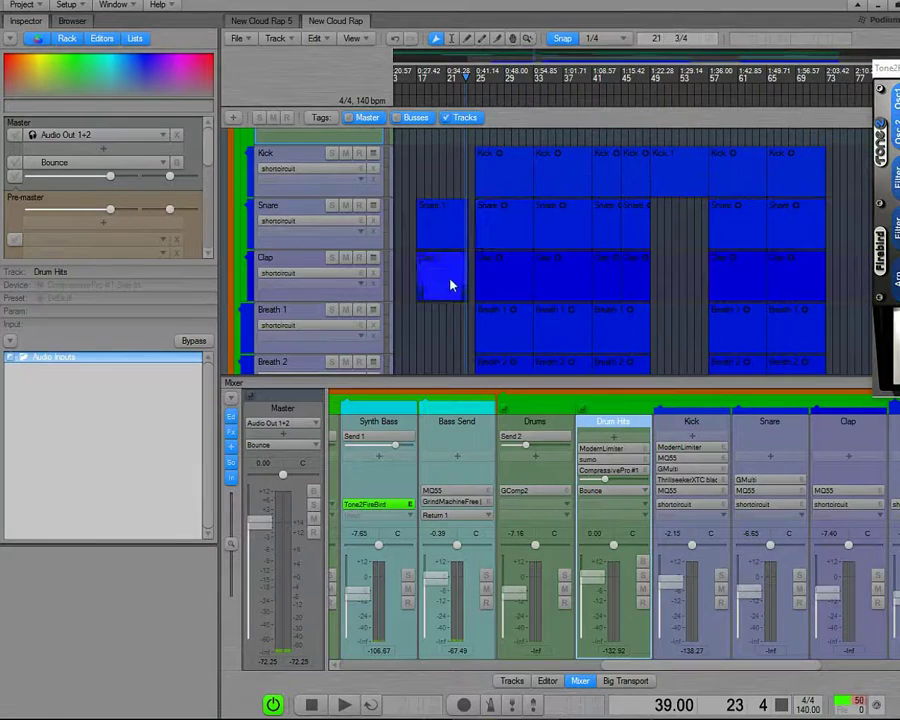
pyautogui.scroll(-1, 450, 283)
pyautogui.click(688, 422)
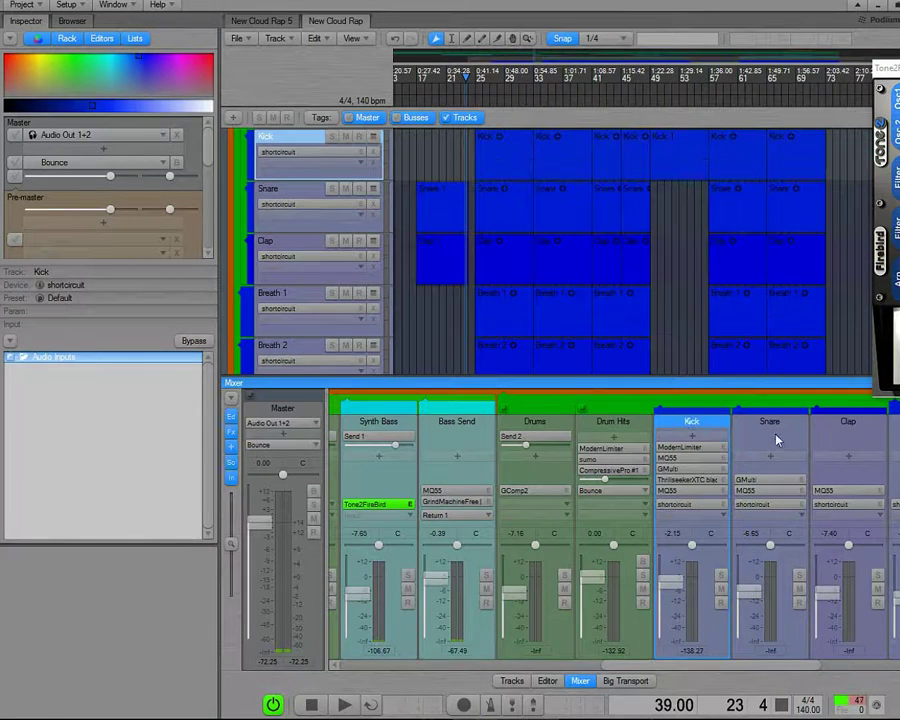
pyautogui.click(847, 421)
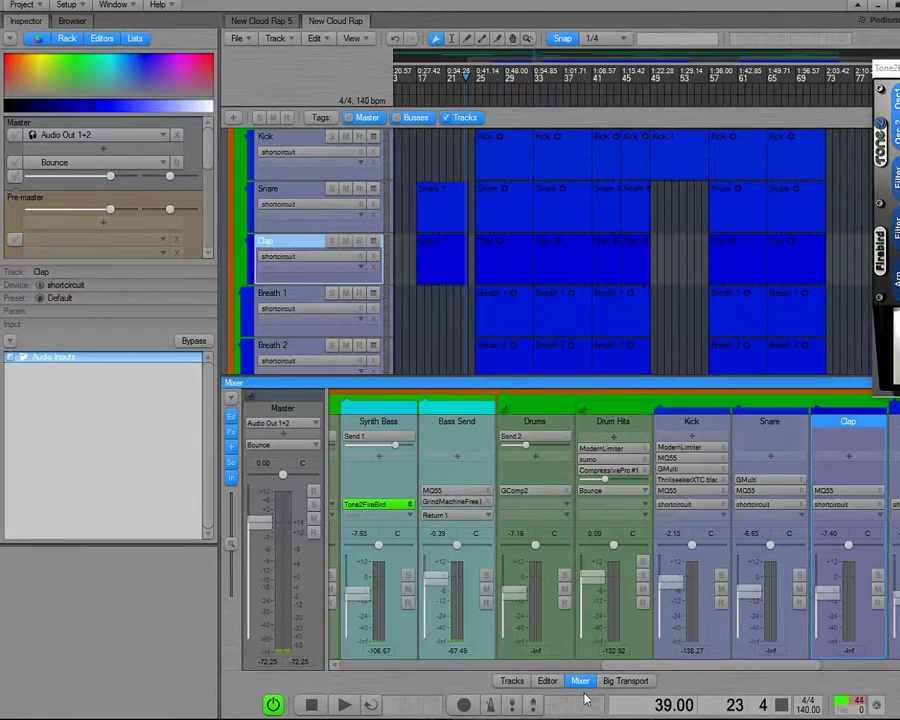
# Step: Solo the Drum Hits group, play it from bar 23 and clear the group's solo during playback
pyautogui.click(643, 575)
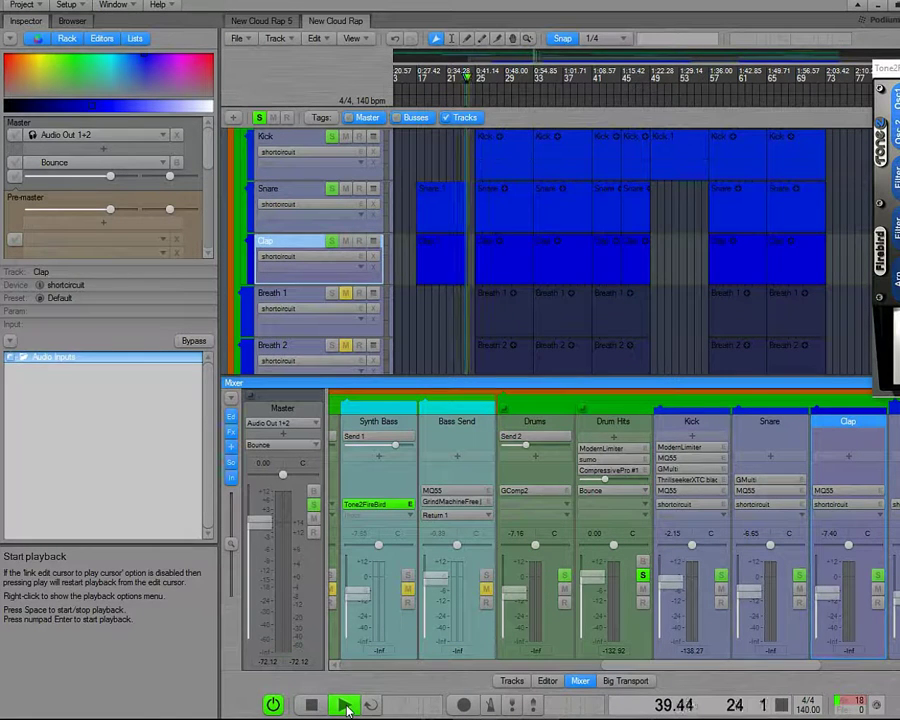
pyautogui.click(344, 706)
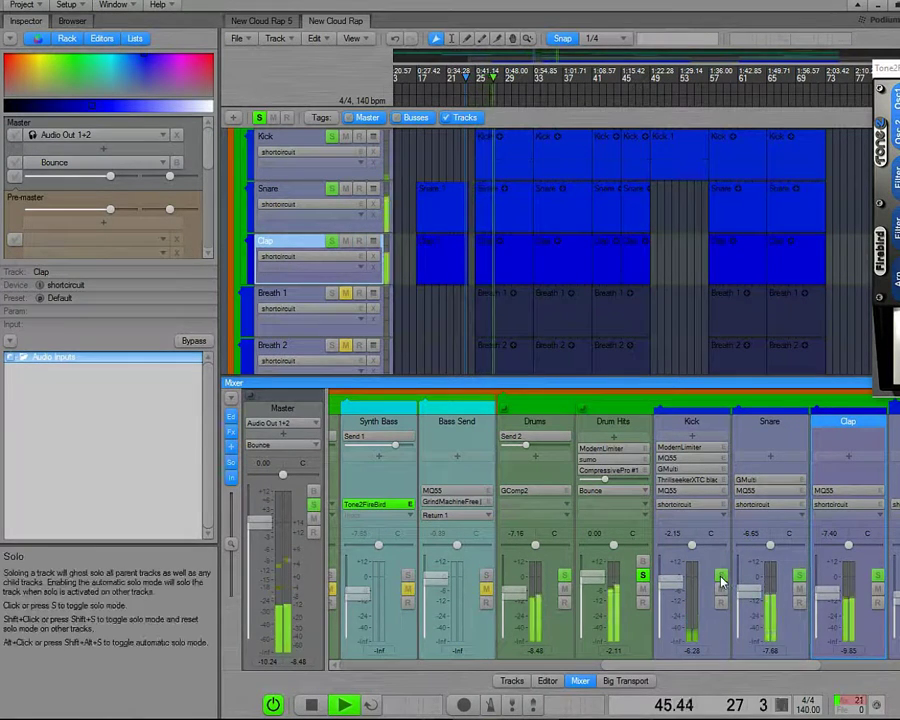
pyautogui.click(645, 577)
# Step: Solo the Kick channel and open the MQ55 equalizer next to its shortcircuit sampler, placing the window above the mixer
pyautogui.click(718, 578)
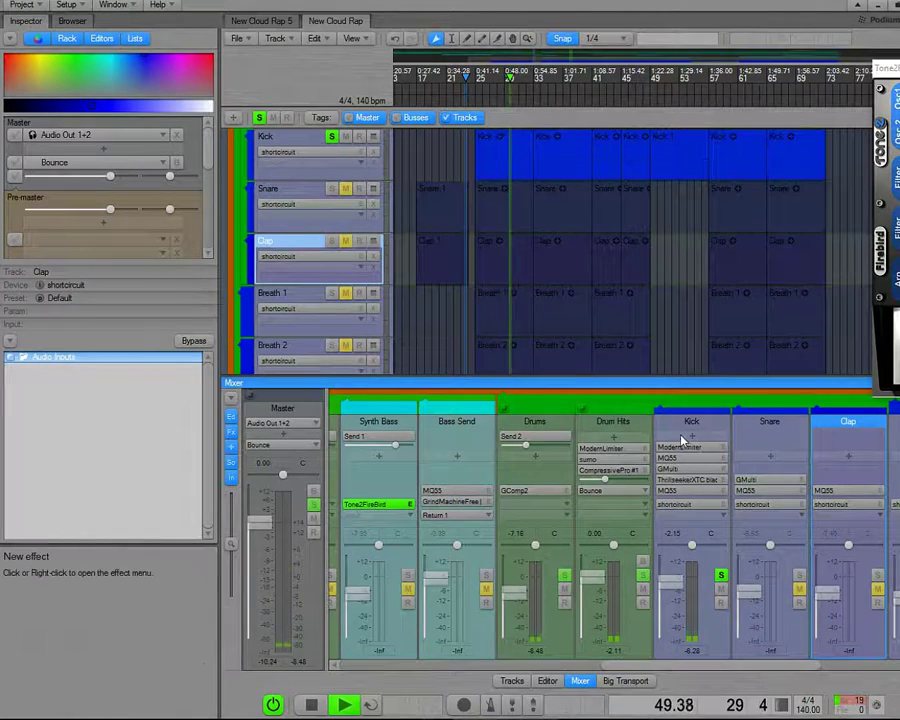
pyautogui.click(698, 497)
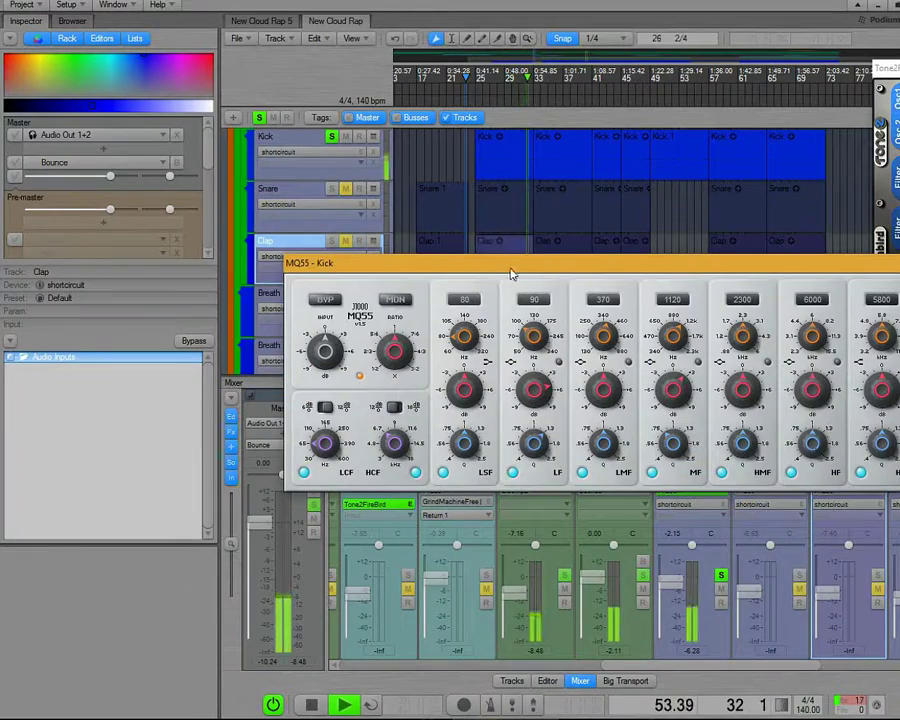
pyautogui.moveTo(510, 271); pyautogui.dragTo(455, 173)
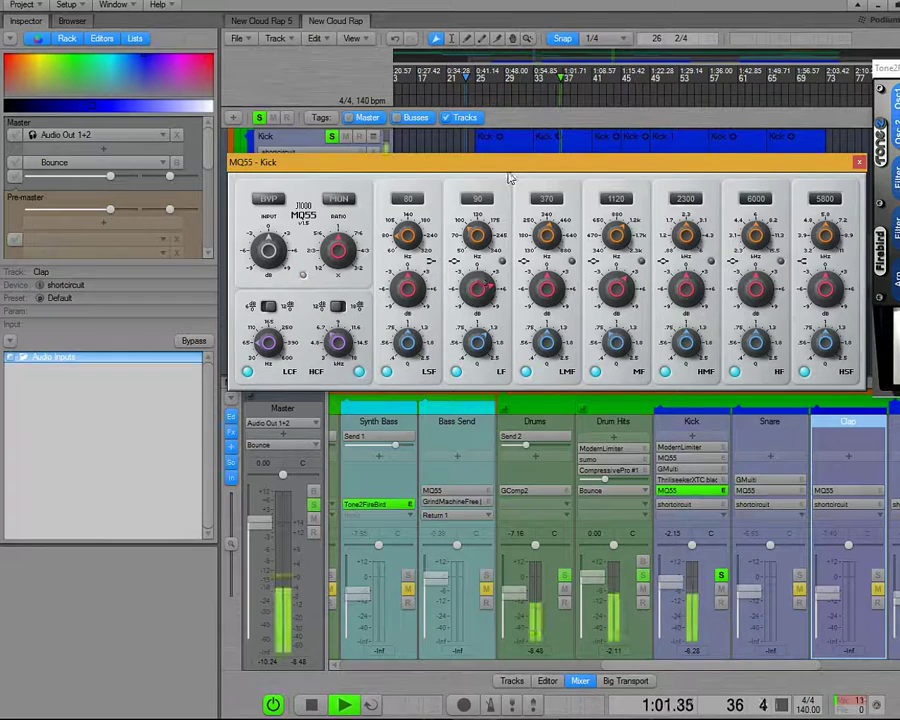
# Step: Move the Kick's MQ55 window aside, inspect the Kick's ThrillseekerXTC black plugin beside it, and close both windows
pyautogui.moveTo(508, 177); pyautogui.dragTo(318, 148)
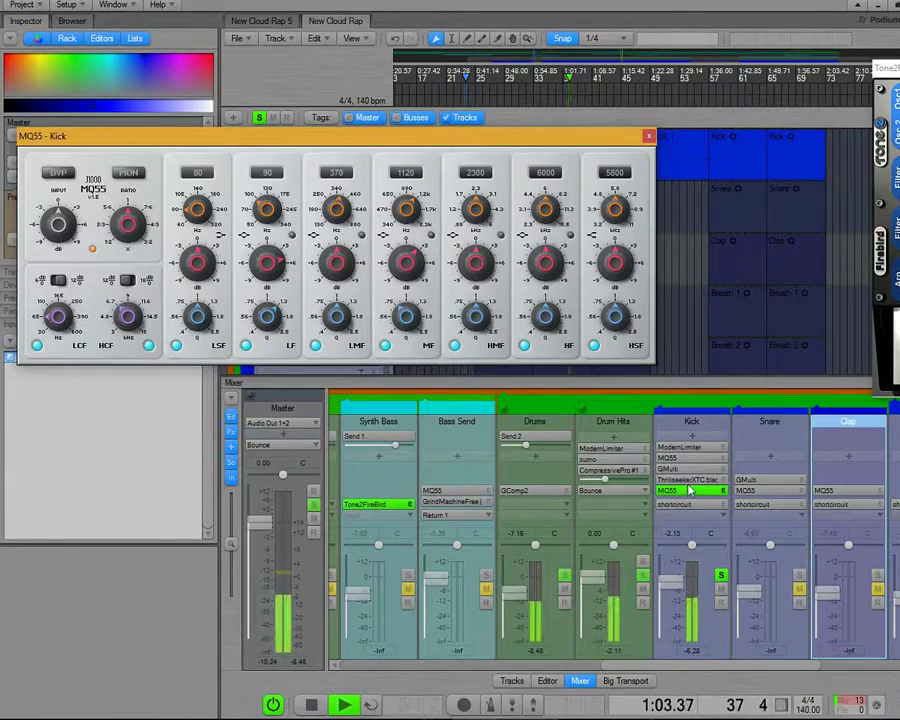
pyautogui.click(688, 481)
pyautogui.moveTo(332, 193); pyautogui.dragTo(324, 188)
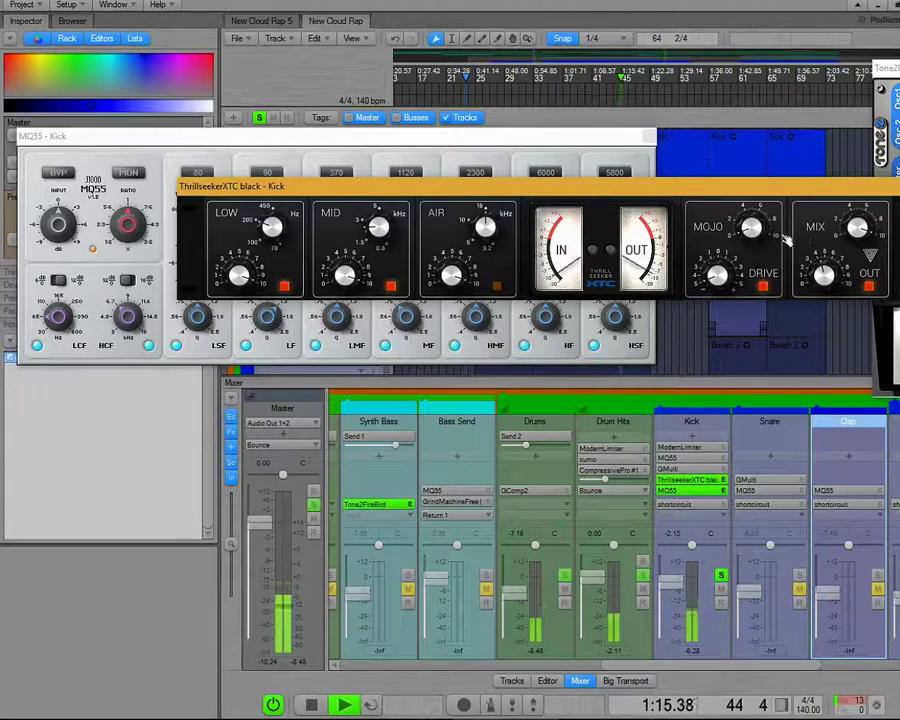
pyautogui.click(716, 483)
pyautogui.click(702, 490)
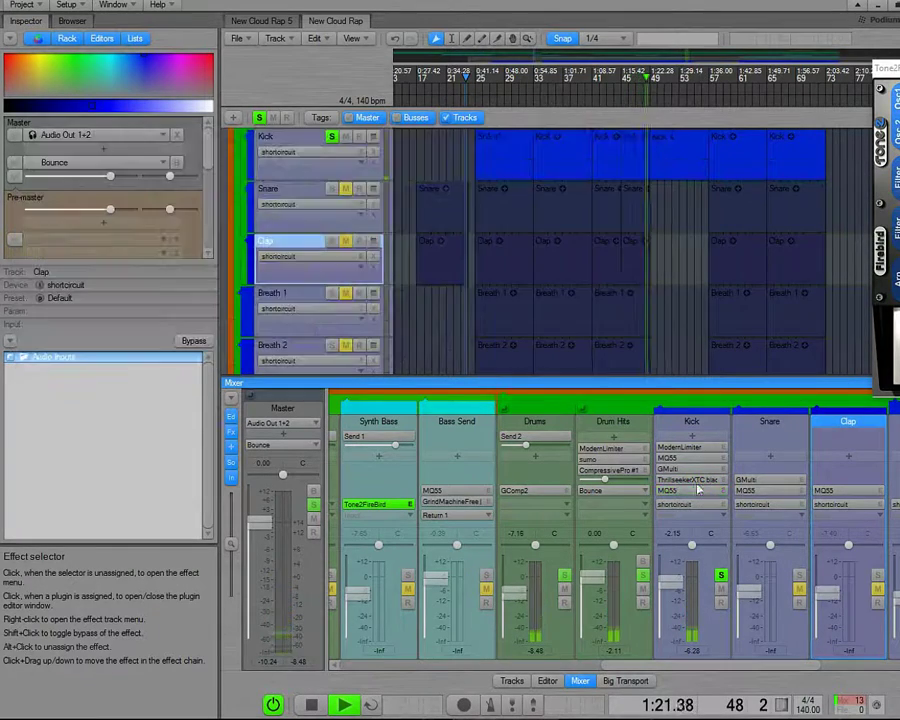
# Step: Open the GMulti compressor on the Kick channel and examine its settings band by band, ending on Band 3
pyautogui.click(690, 468)
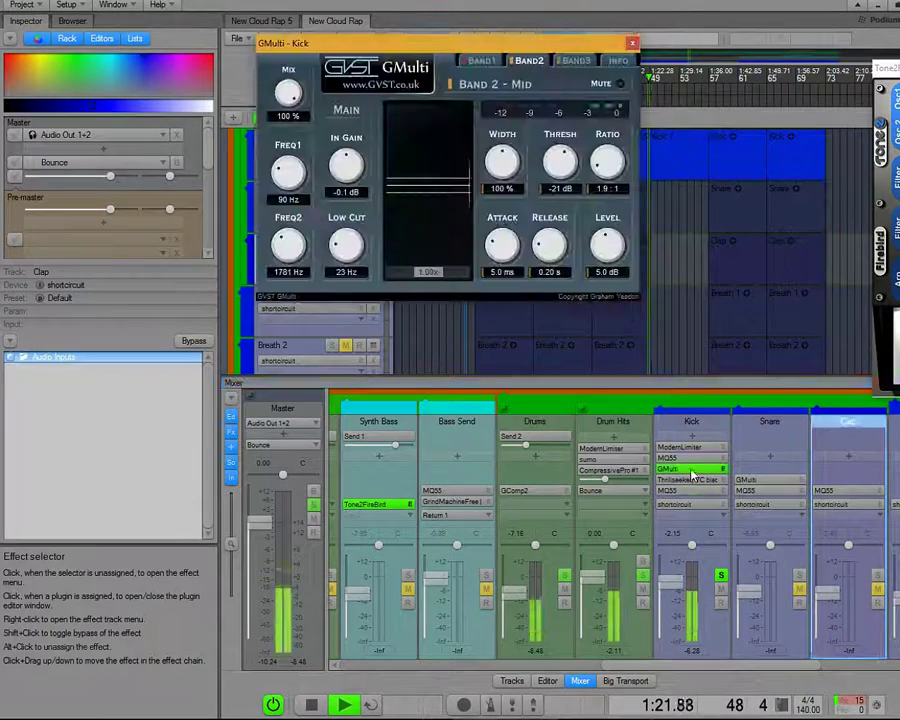
pyautogui.click(488, 62)
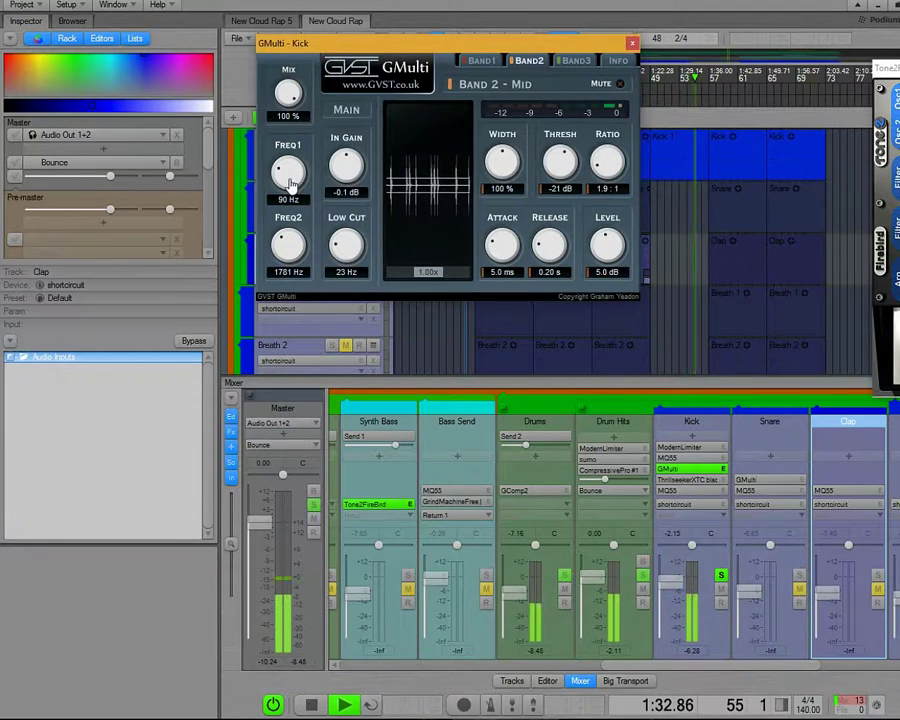
pyautogui.click(576, 61)
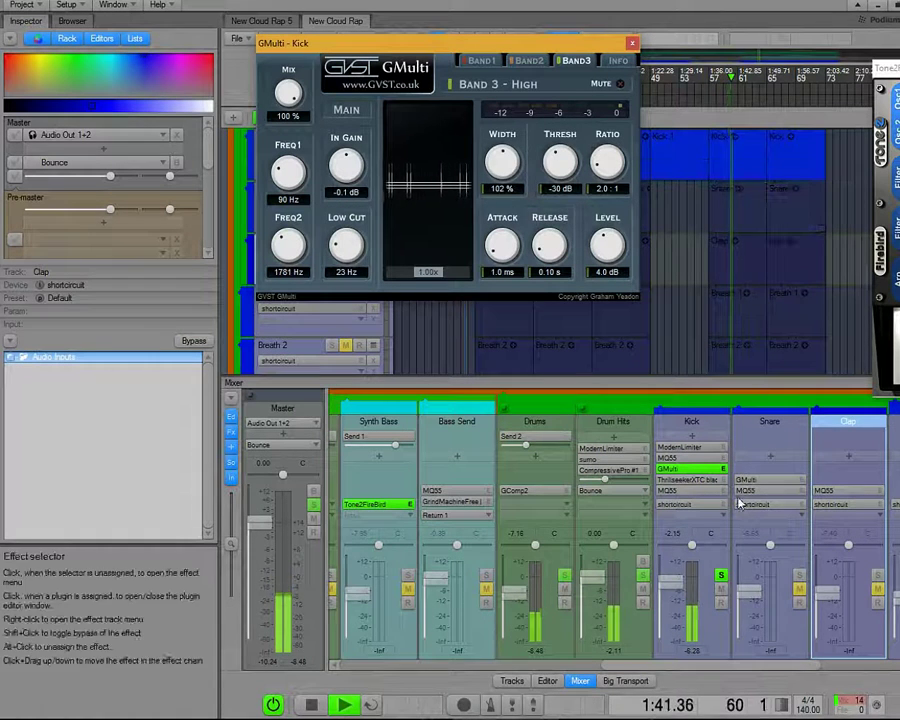
# Step: Switch the solo from the Kick to the Snare channel and open the Snare's MQ55 equalizer and GMulti compressor
pyautogui.click(799, 575)
pyautogui.click(721, 575)
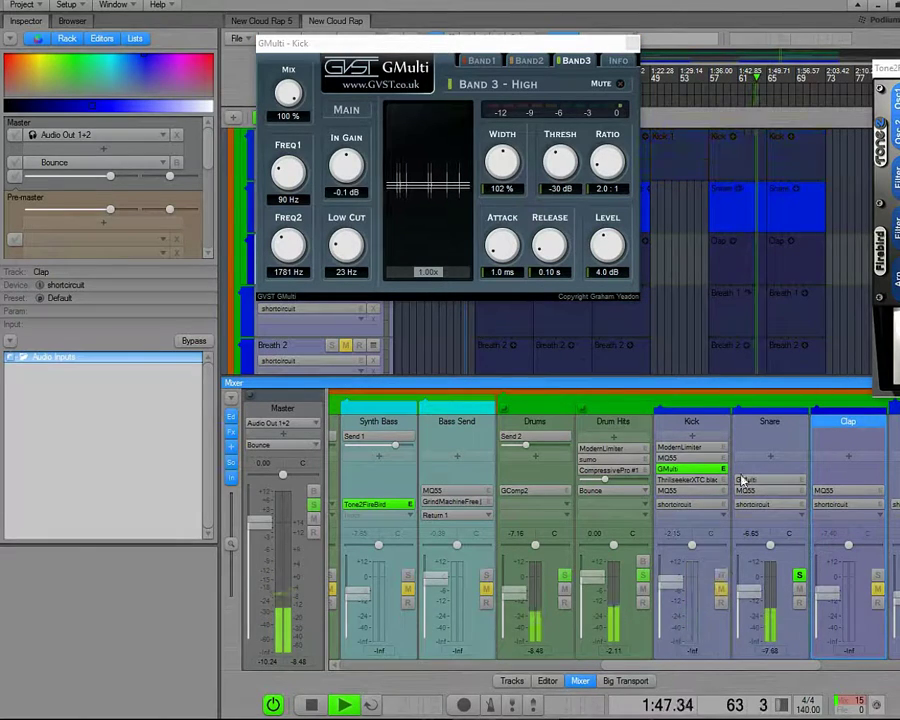
pyautogui.click(765, 491)
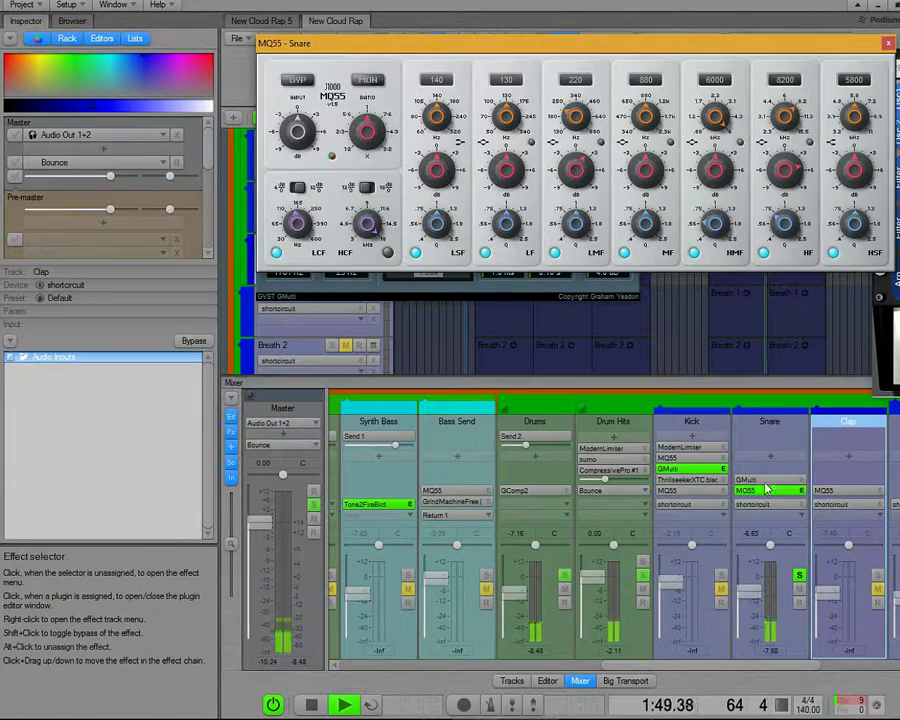
pyautogui.click(778, 481)
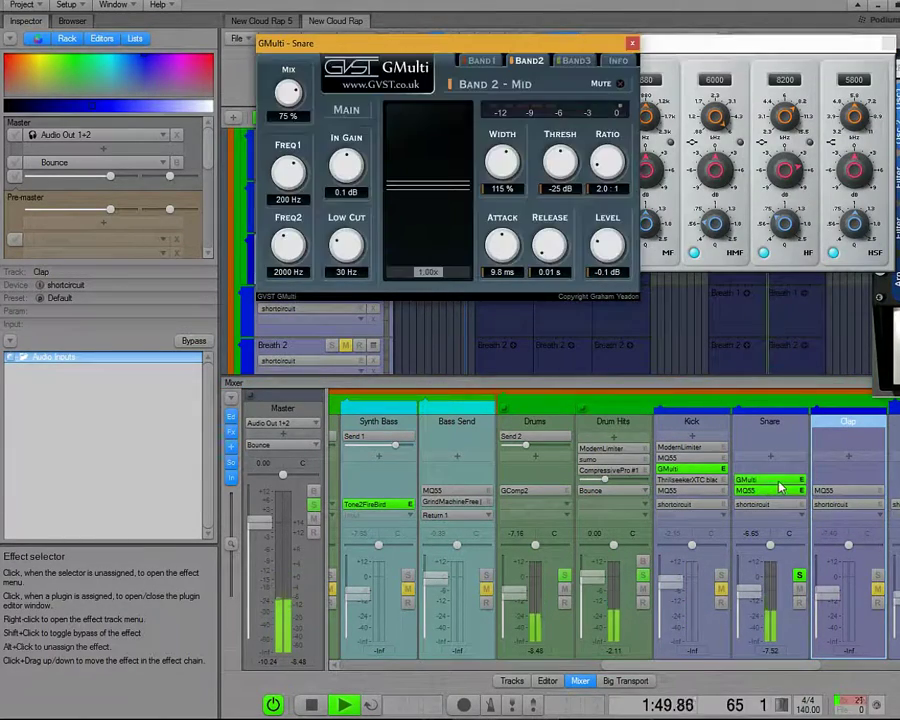
# Step: Examine the low, mid and high band settings of the Snare's GMulti during playback
pyautogui.click(480, 62)
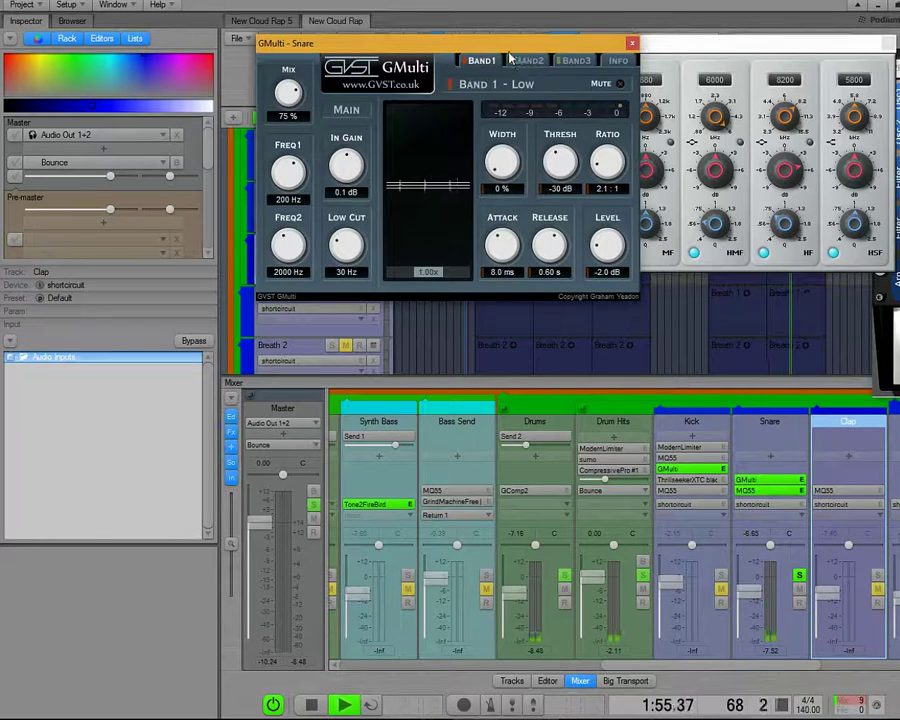
pyautogui.click(528, 62)
pyautogui.click(480, 62)
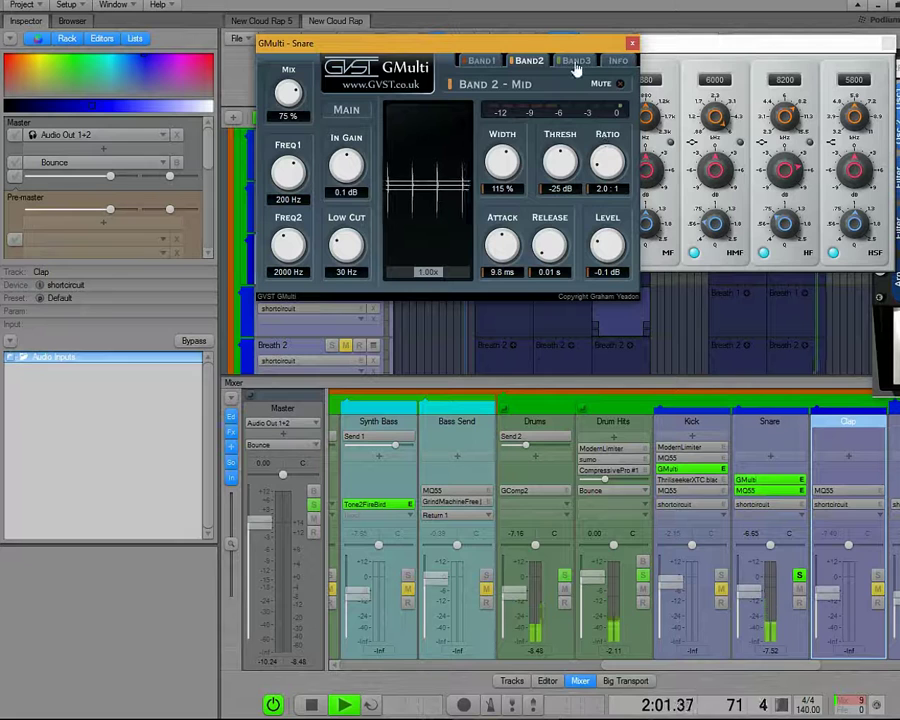
pyautogui.click(576, 62)
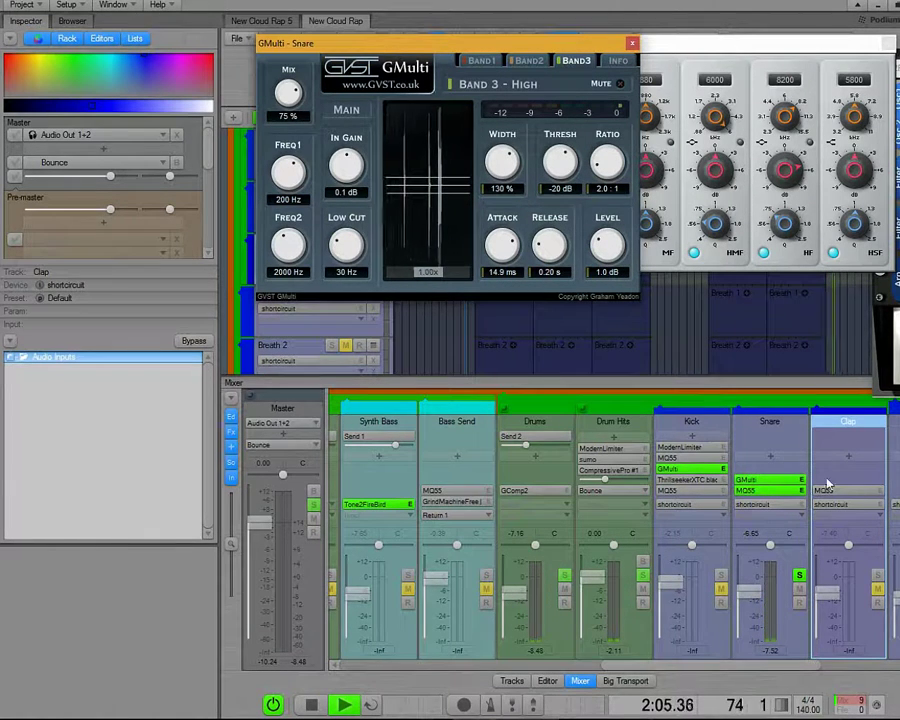
# Step: Switch the solo from the Snare to the Clap channel, open the Clap's MQ55 equalizer and stop playback
pyautogui.click(800, 576)
pyautogui.click(880, 577)
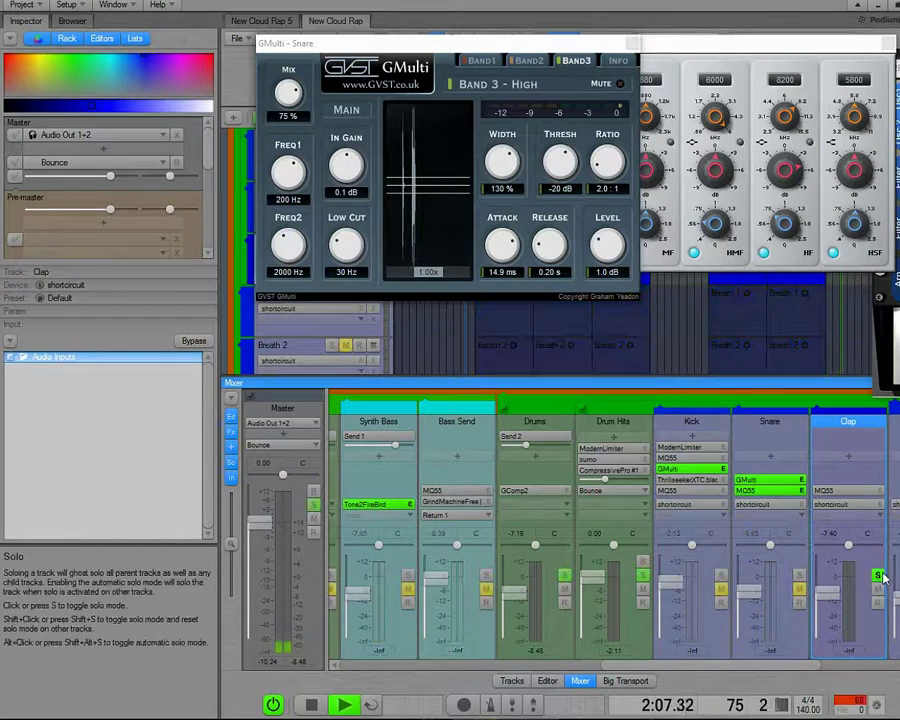
pyautogui.click(830, 490)
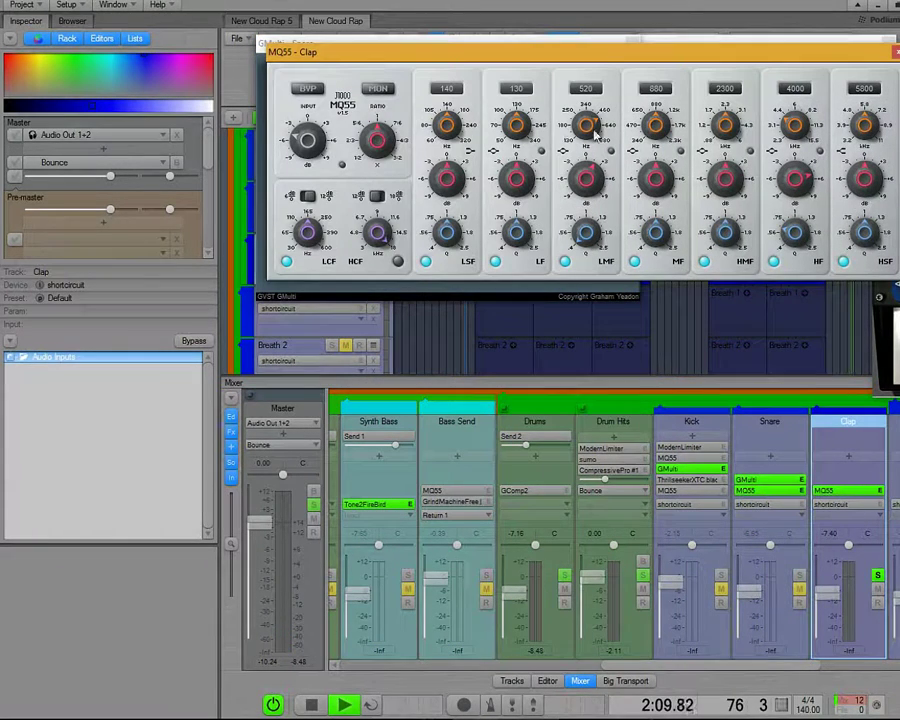
pyautogui.press('space')
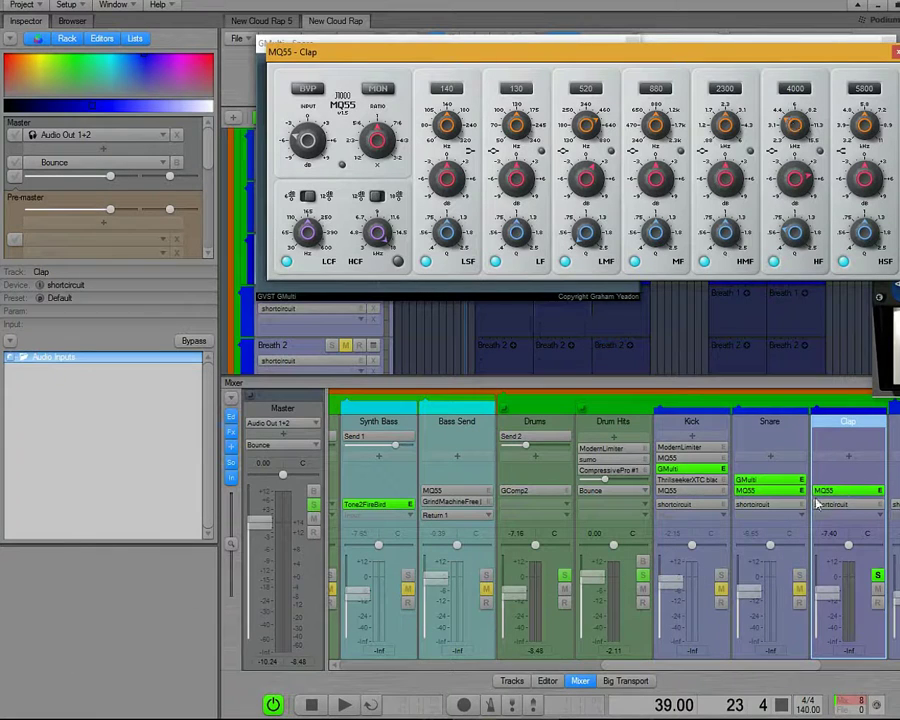
# Step: Compare the Snare's MQ55 settings with the Clap's by placing the windows side by side, then close the drum plugin windows
pyautogui.click(770, 490)
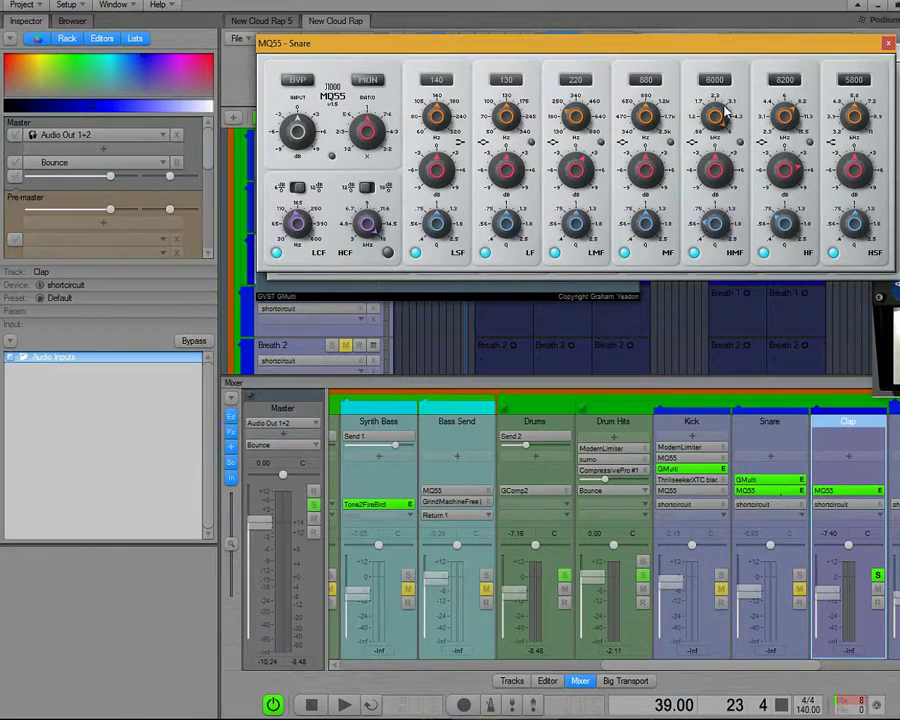
pyautogui.moveTo(762, 46); pyautogui.dragTo(503, 77)
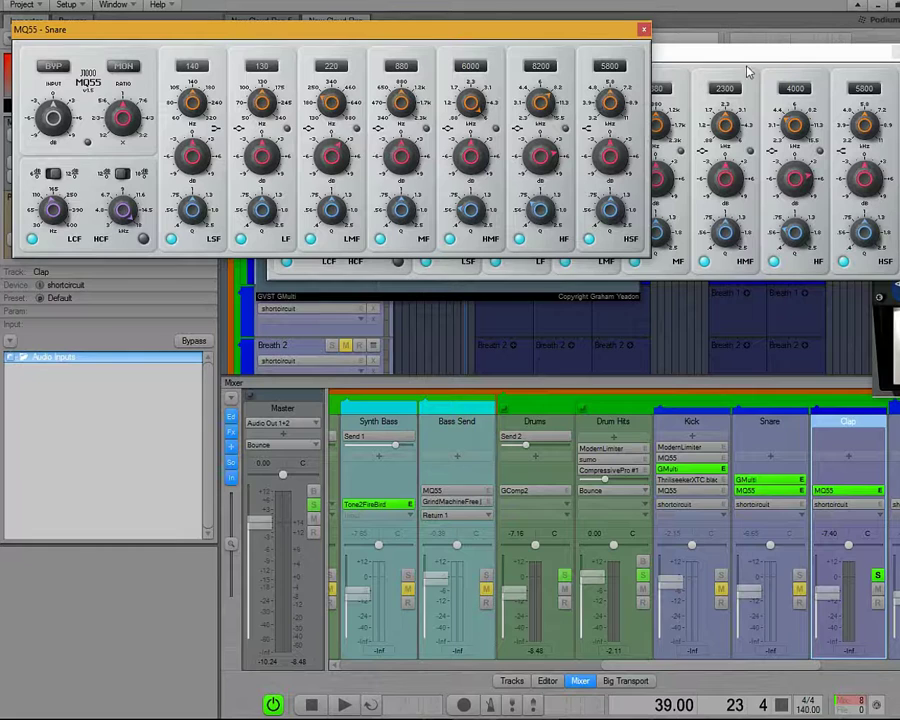
pyautogui.click(770, 490)
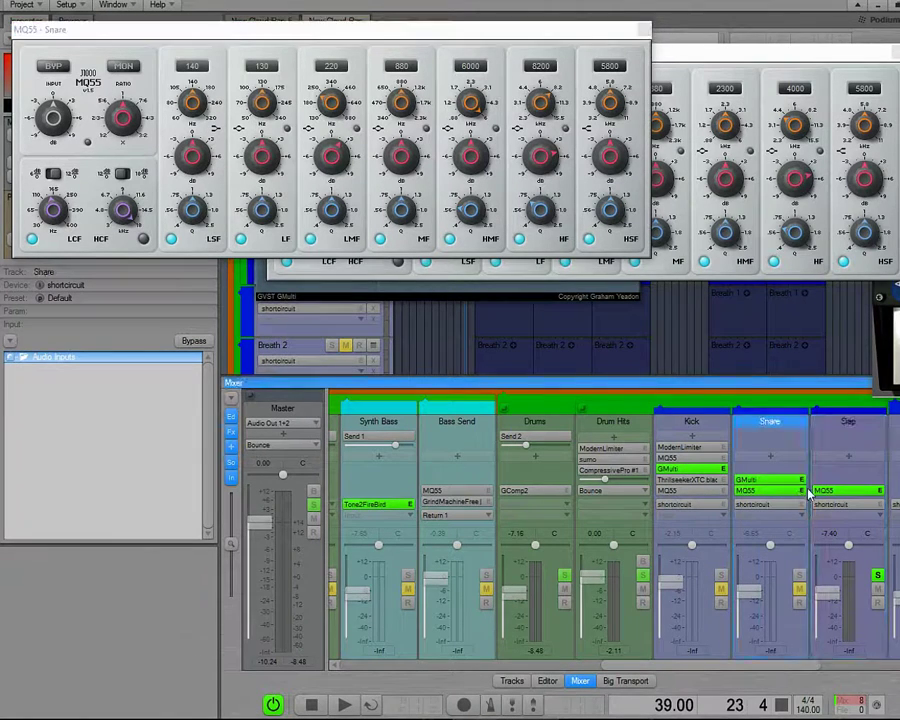
pyautogui.click(692, 468)
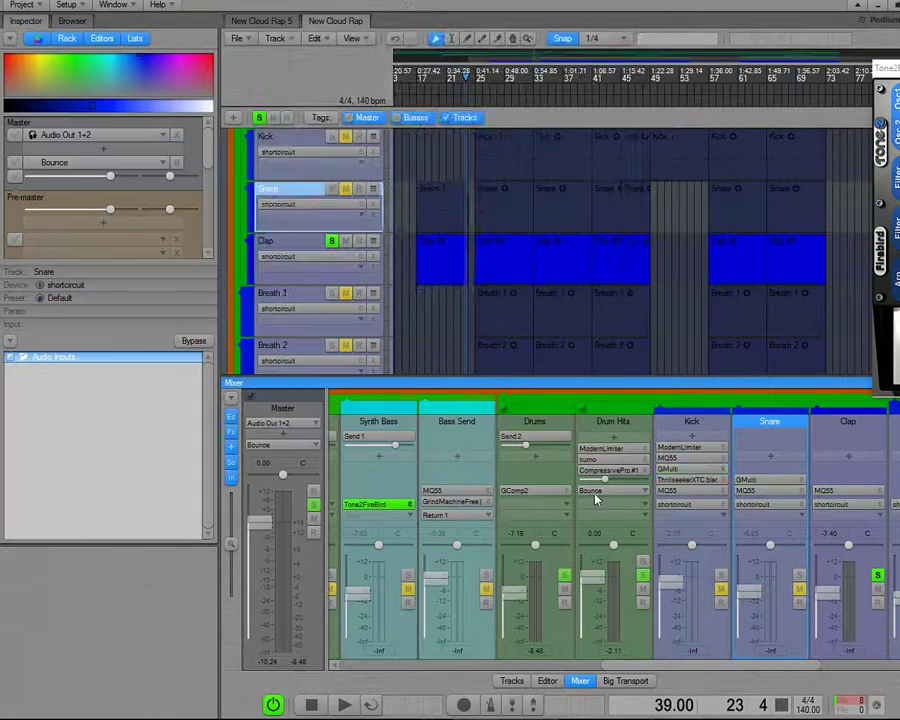
# Step: Select the Drum Hits group, inspect its sumo plugin over the arrangement and close the plugin window
pyautogui.click(620, 428)
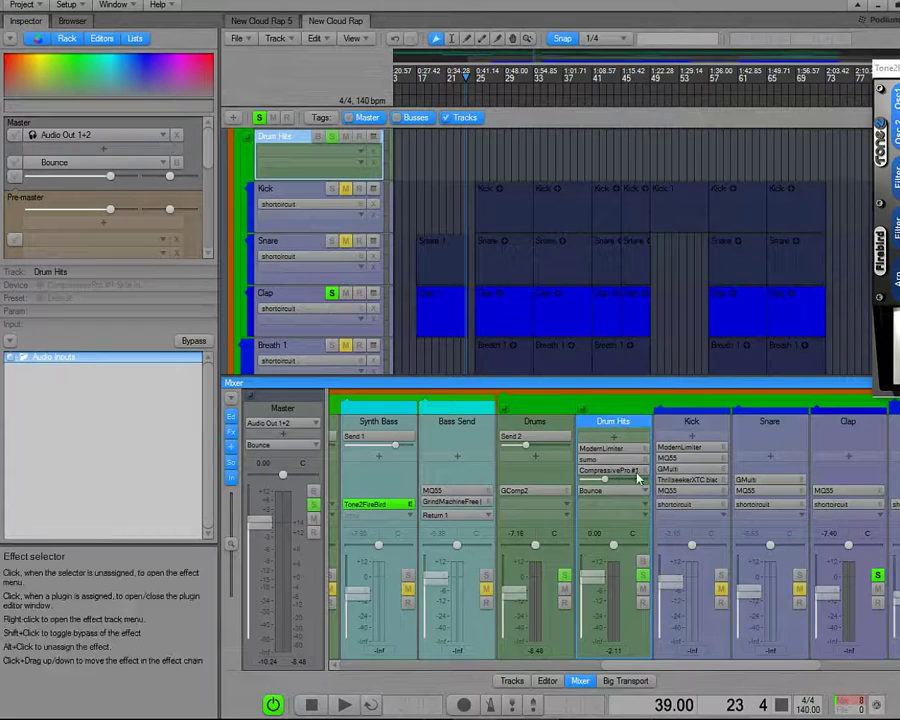
pyautogui.click(605, 465)
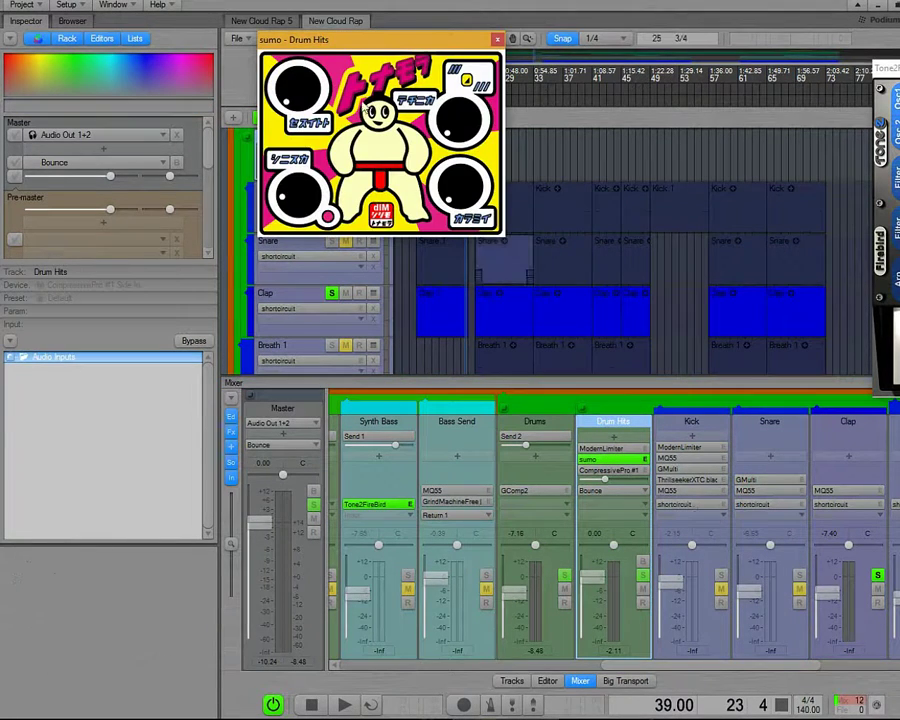
pyautogui.moveTo(375, 63); pyautogui.dragTo(568, 168)
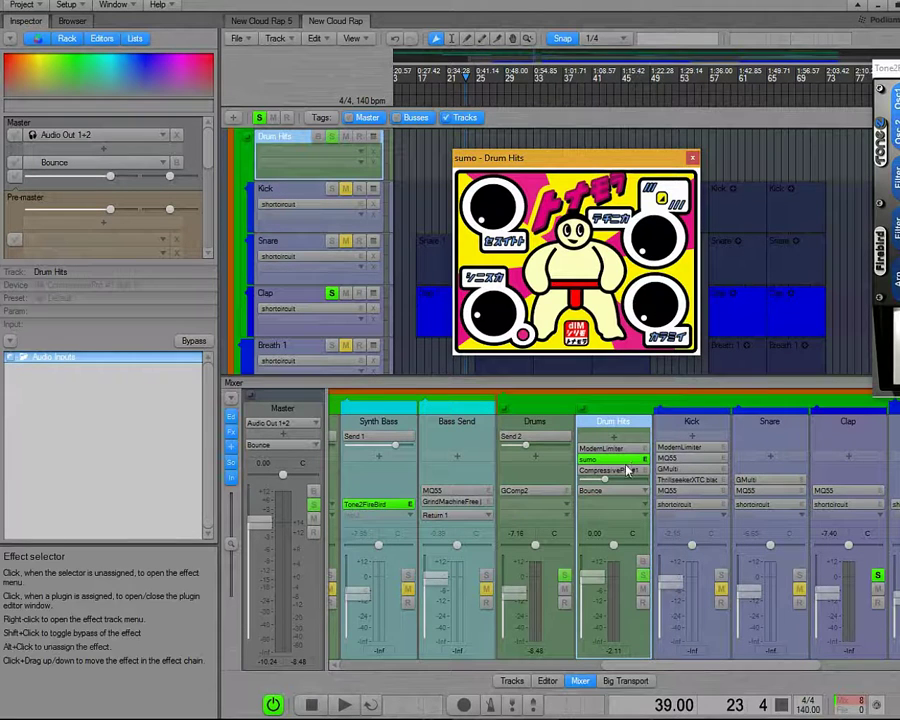
pyautogui.click(608, 460)
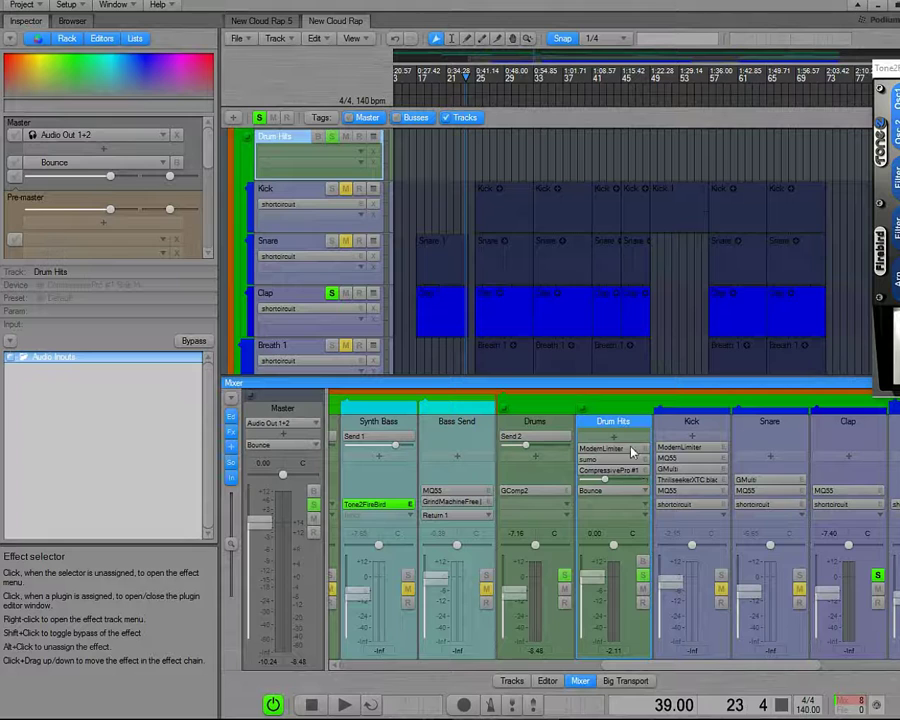
# Step: Open CompressivePro #1 on the Drum Hits group, examine its compressor and side-chain settings, and close it
pyautogui.click(618, 472)
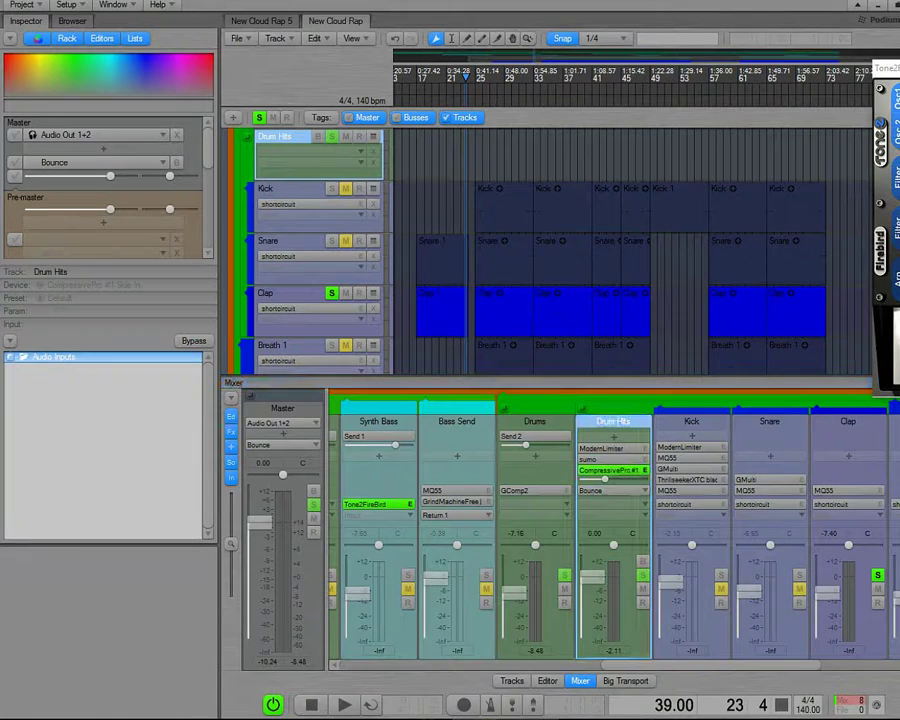
pyautogui.moveTo(545, 222); pyautogui.dragTo(440, 96)
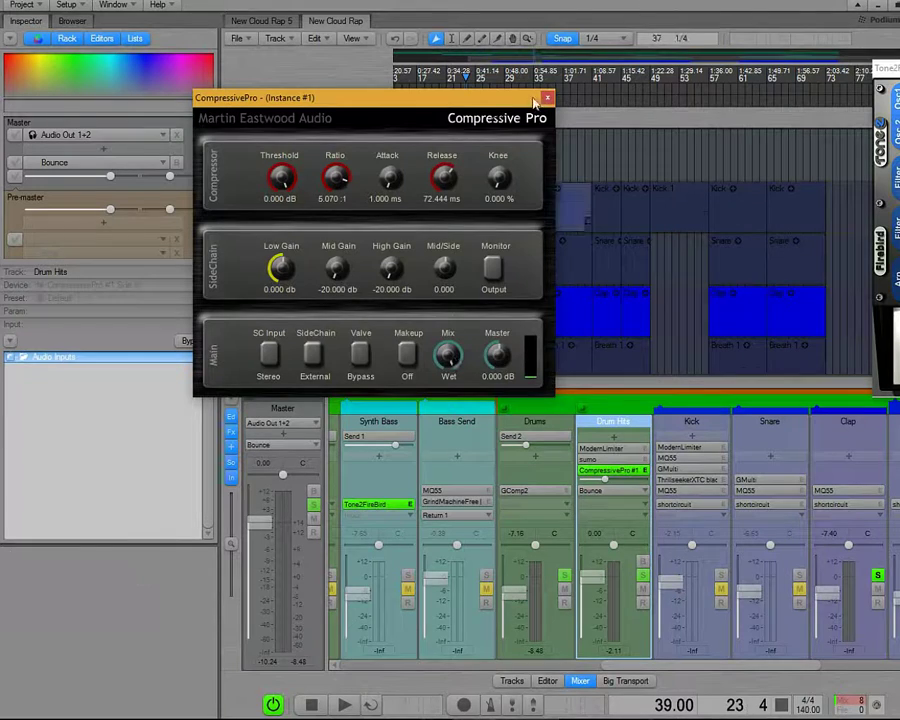
pyautogui.click(546, 97)
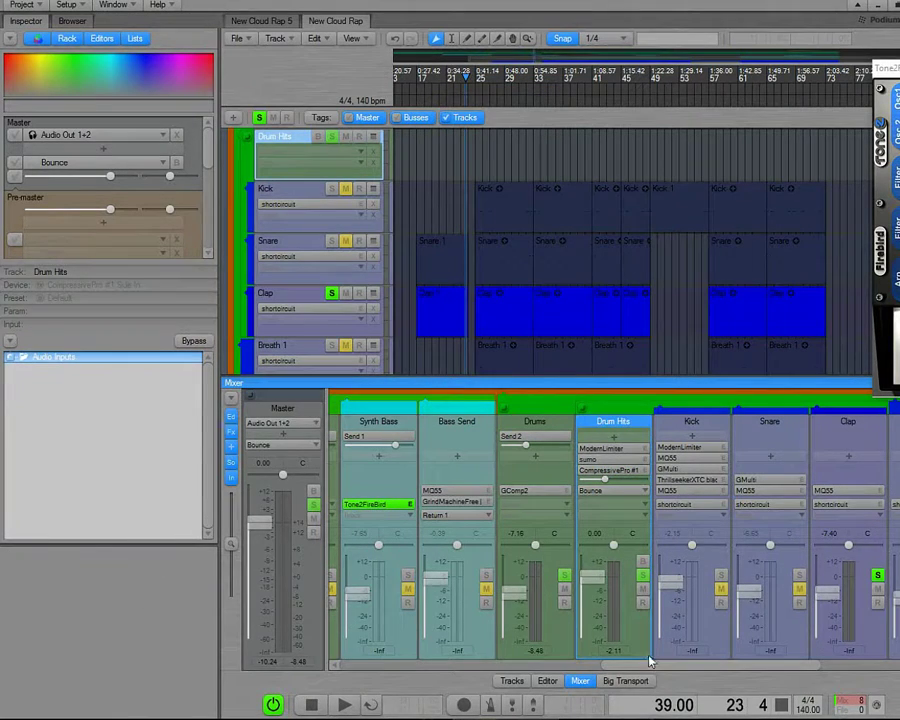
# Step: Review the mixer channels from the pad and lead synths back to the CompressivePro #1 side input on Drum Hits
pyautogui.moveTo(650, 663); pyautogui.dragTo(175, 660)
pyautogui.hscroll(3, 402, 592)
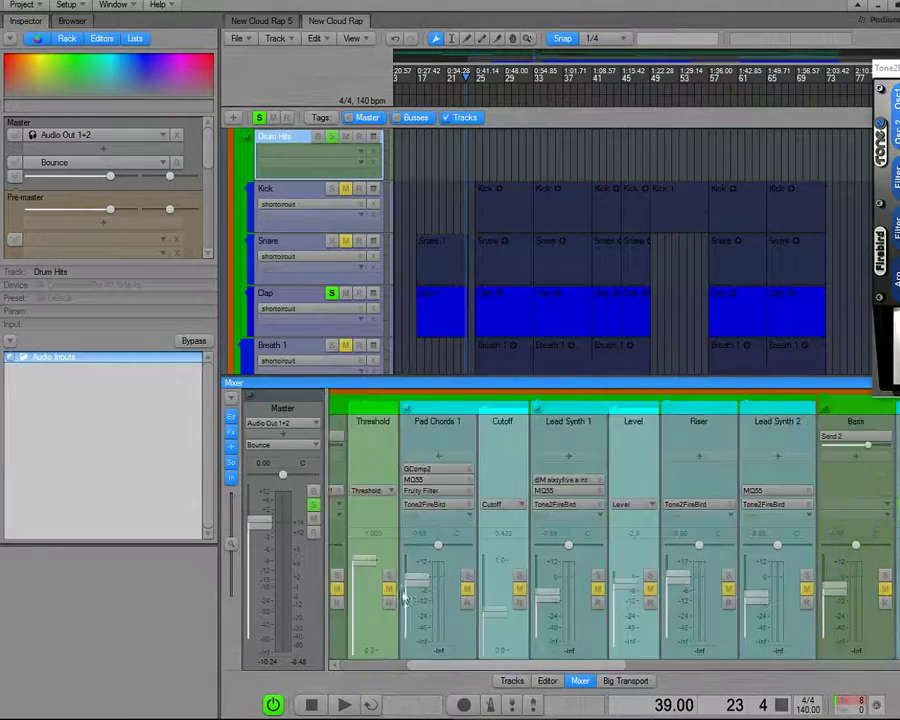
pyautogui.hscroll(-3, 401, 560)
pyautogui.moveTo(460, 664); pyautogui.dragTo(686, 664)
pyautogui.hscroll(3, 494, 462)
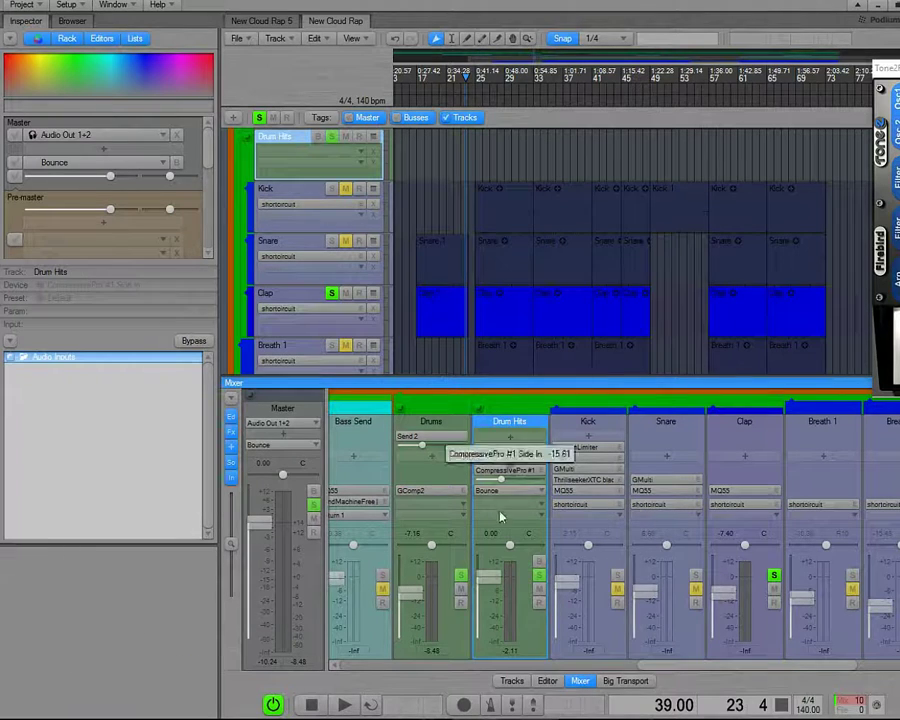
# Step: Inspect and close the ModernLimiter on Drum Hits, then select the Drums group and open its GComp2 compressor
pyautogui.moveTo(688, 74); pyautogui.dragTo(583, 74)
pyautogui.click(507, 448)
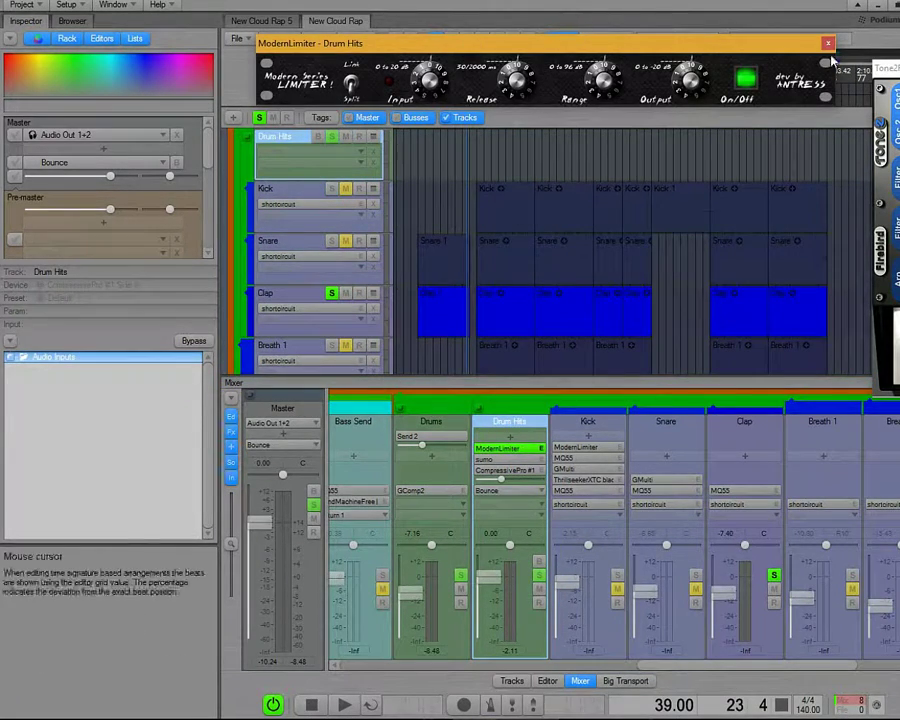
pyautogui.click(507, 421)
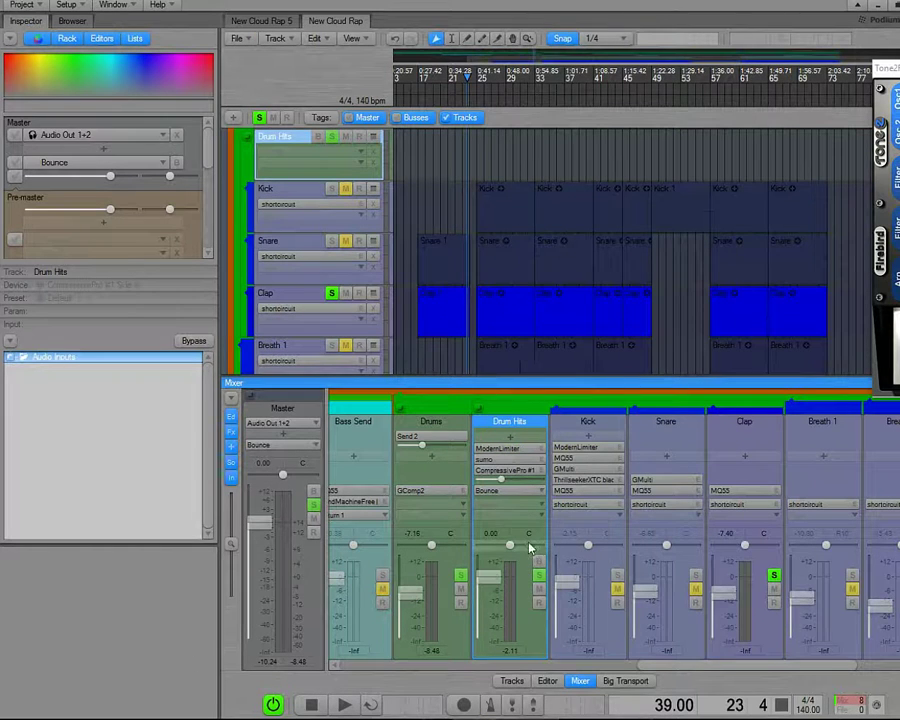
pyautogui.click(437, 463)
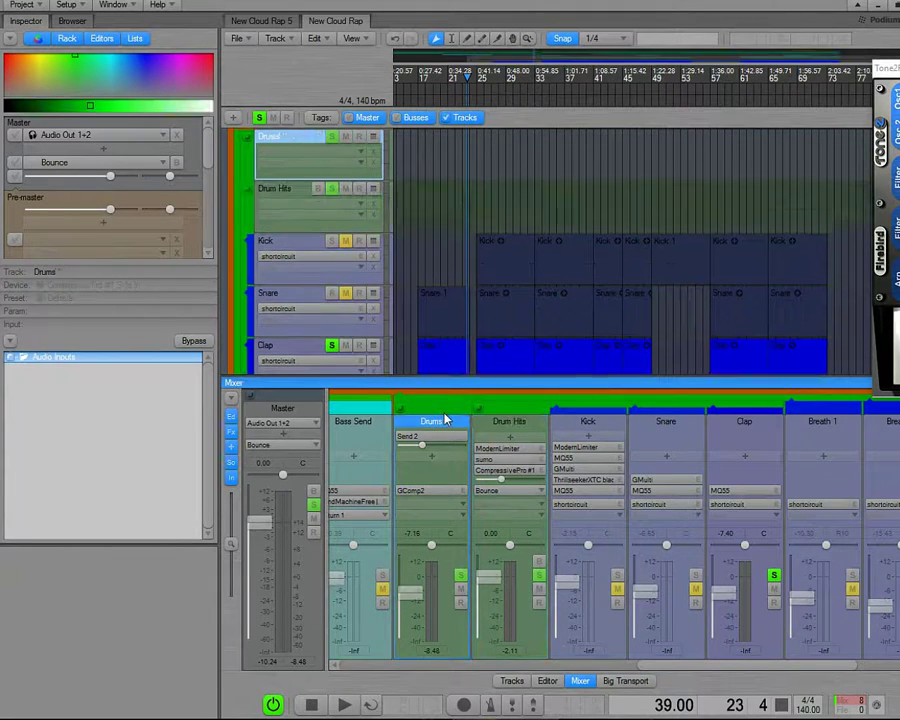
pyautogui.click(427, 493)
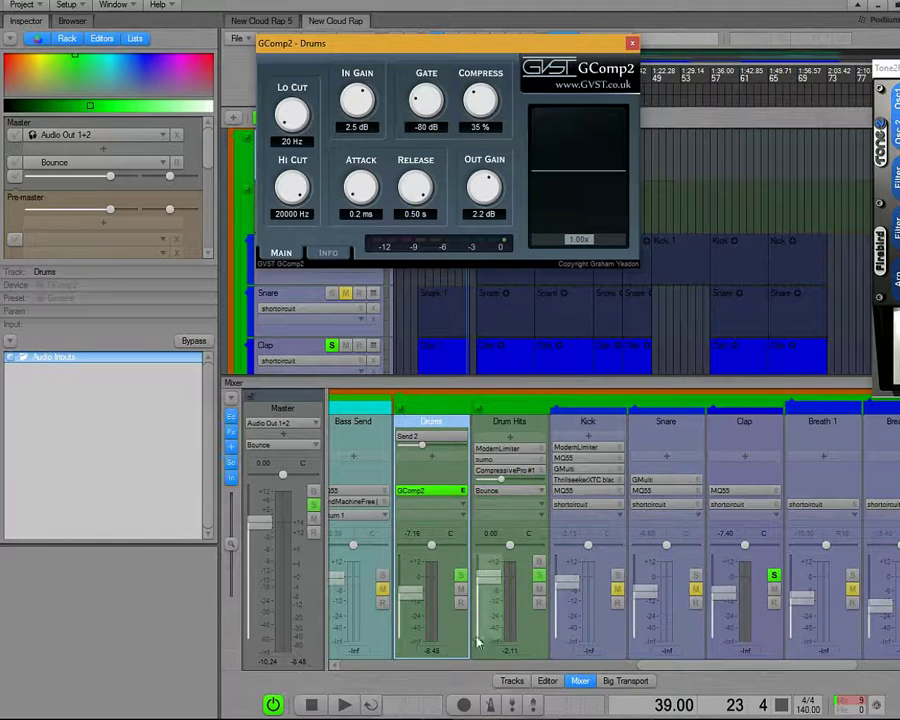
# Step: Select the Breath 2 and Hi-Hats channels in turn and open the MQ55 equalizer on Hi-Hats
pyautogui.moveTo(646, 668); pyautogui.dragTo(735, 668)
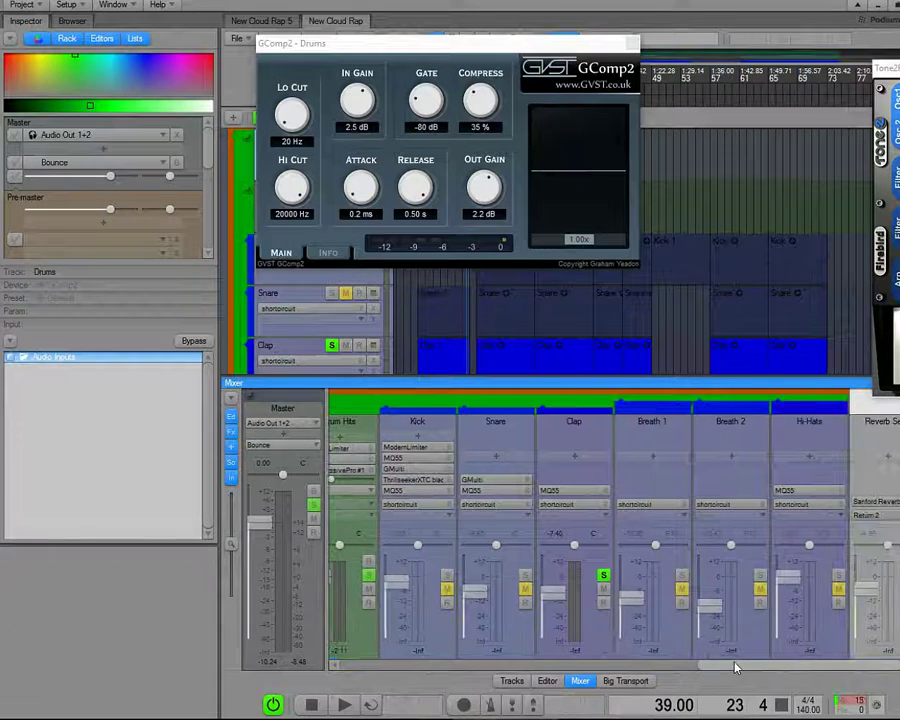
pyautogui.click(730, 421)
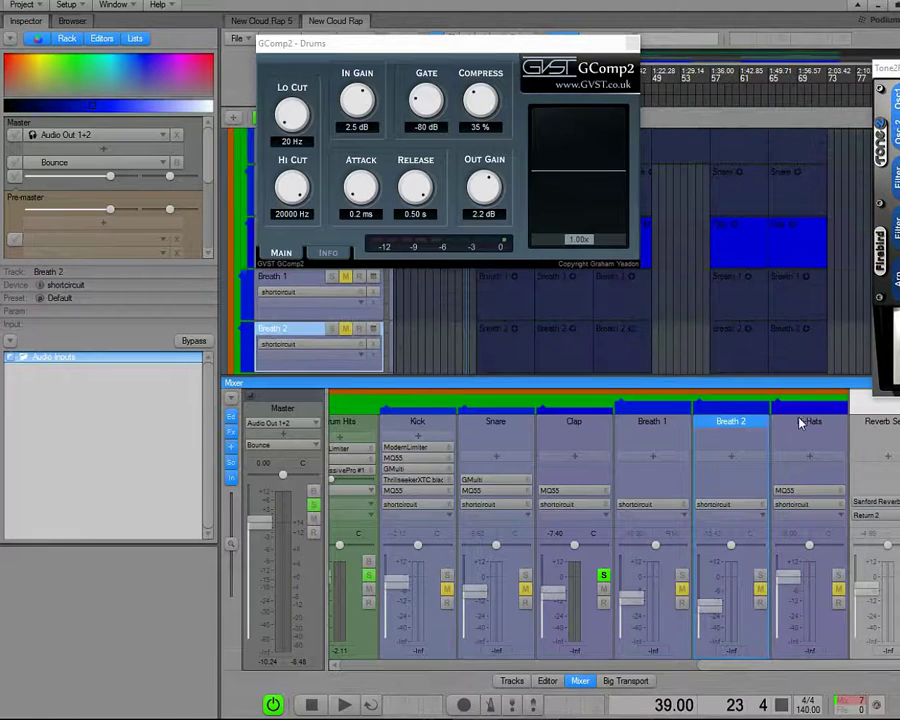
pyautogui.click(809, 421)
pyautogui.doubleClick(806, 490)
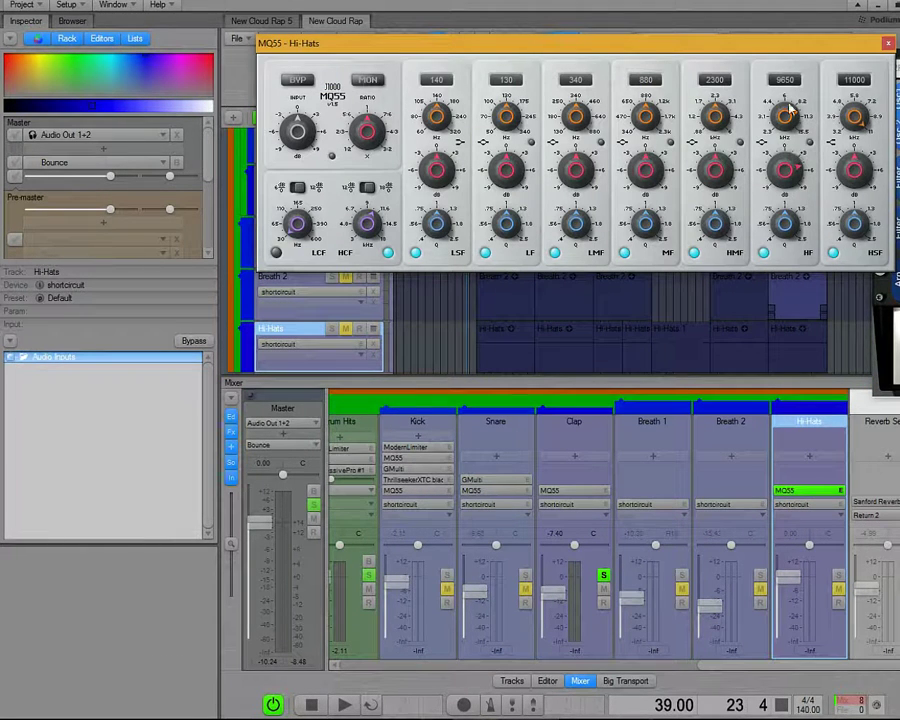
# Step: Close the MQ55 equalizer on Hi-Hats and select the Reverb Send channel
pyautogui.doubleClick(808, 490)
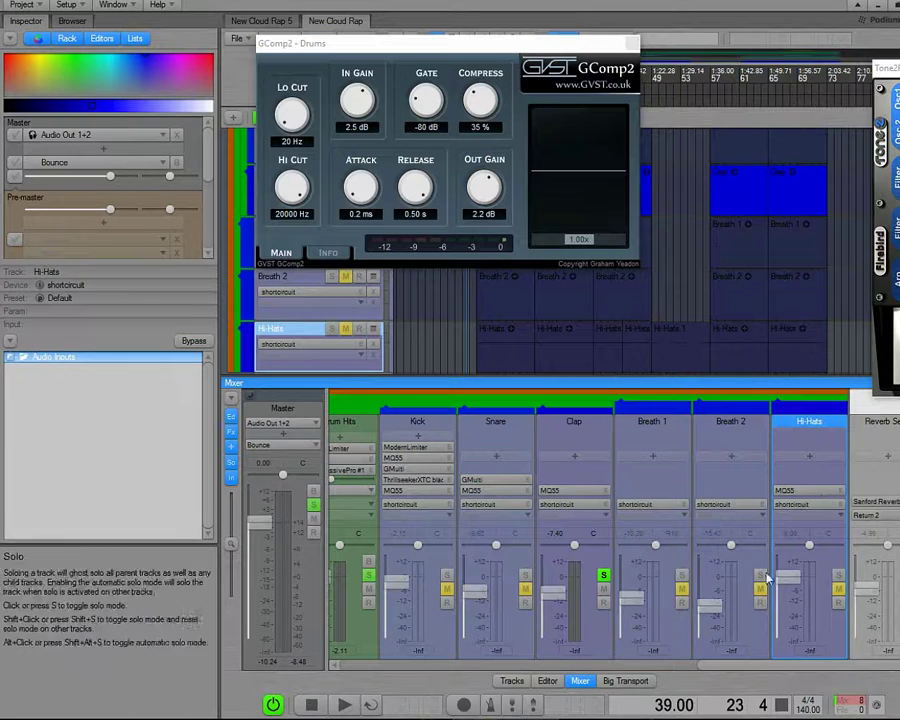
pyautogui.click(856, 410)
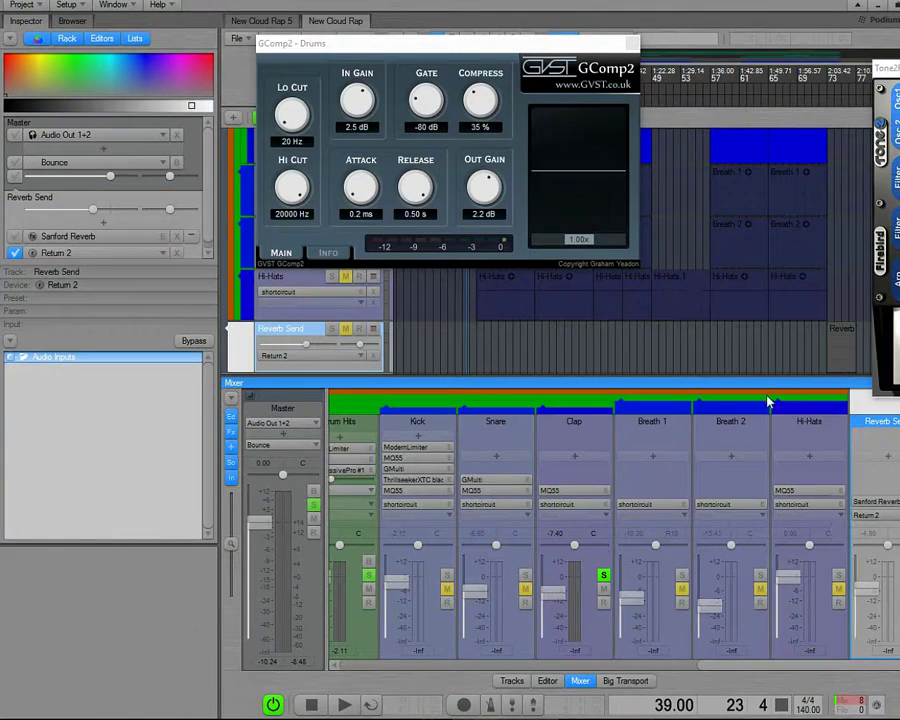
pyautogui.moveTo(450, 43); pyautogui.dragTo(389, 43)
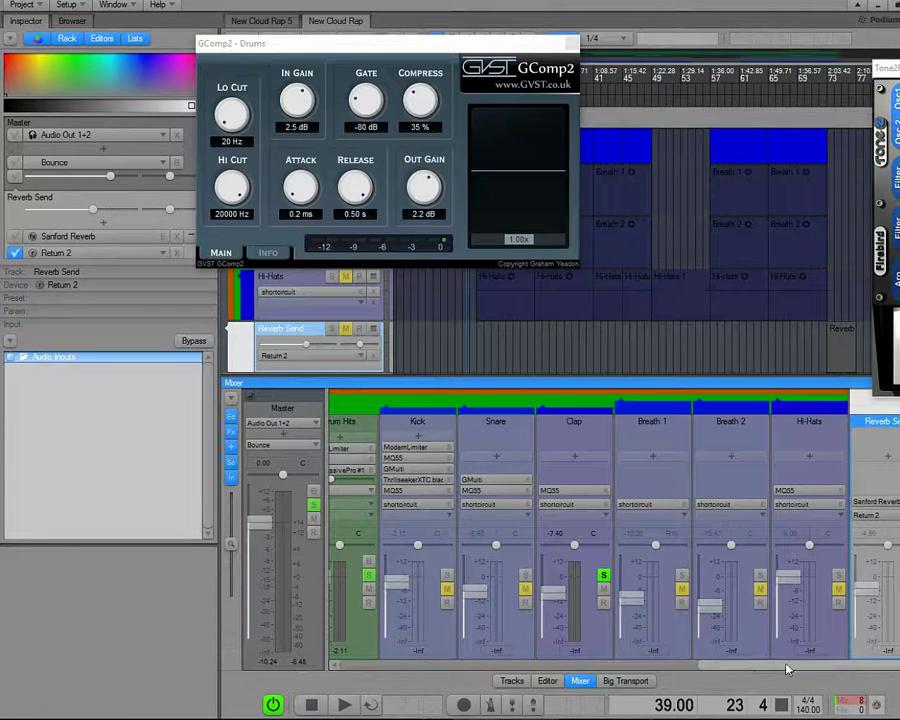
# Step: Take the Clap channel out of solo so the full mix is audible
pyautogui.scroll(10, 844, 217)
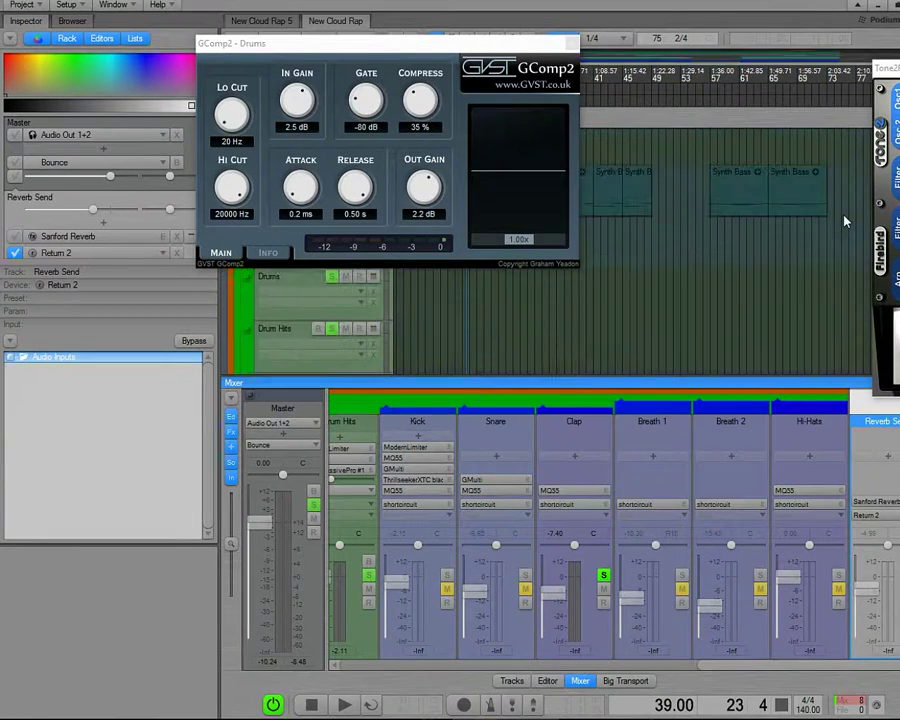
pyautogui.click(604, 575)
pyautogui.click(604, 576)
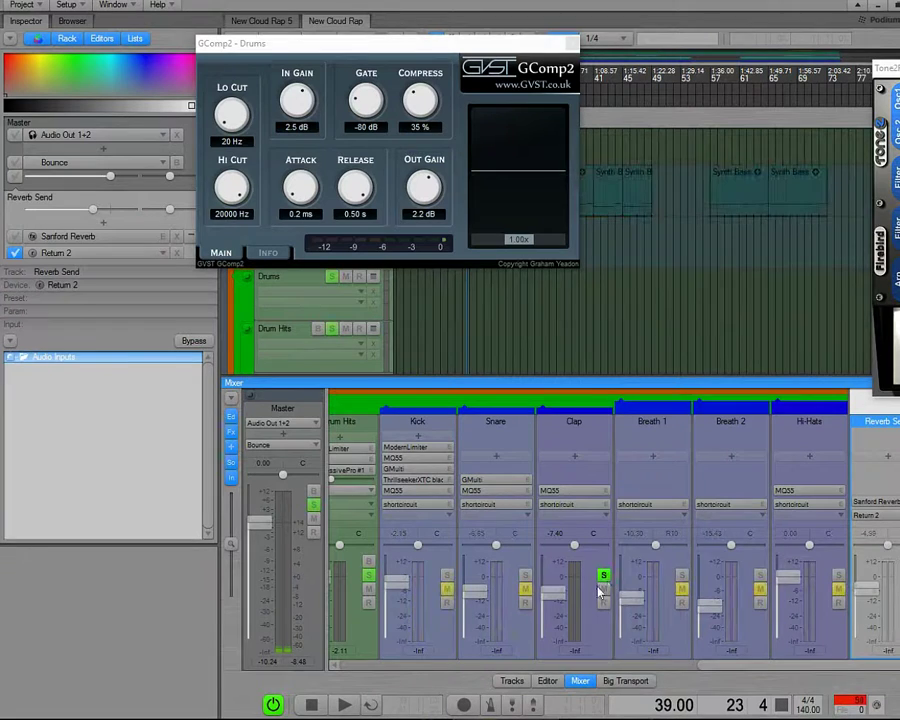
pyautogui.click(603, 577)
pyautogui.scroll(-8, 840, 178)
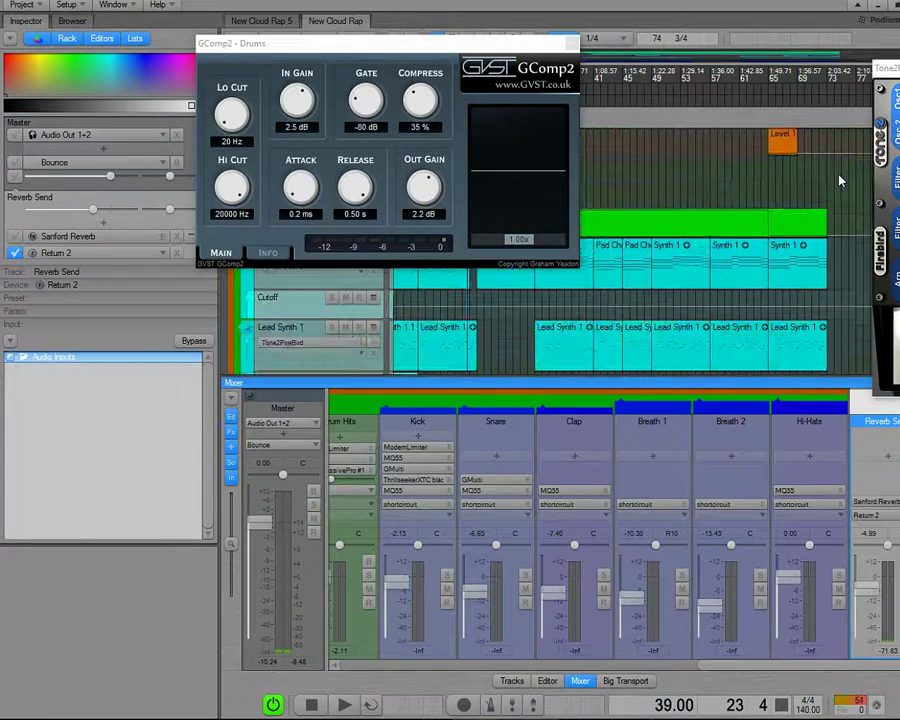
pyautogui.scroll(-2, 840, 181)
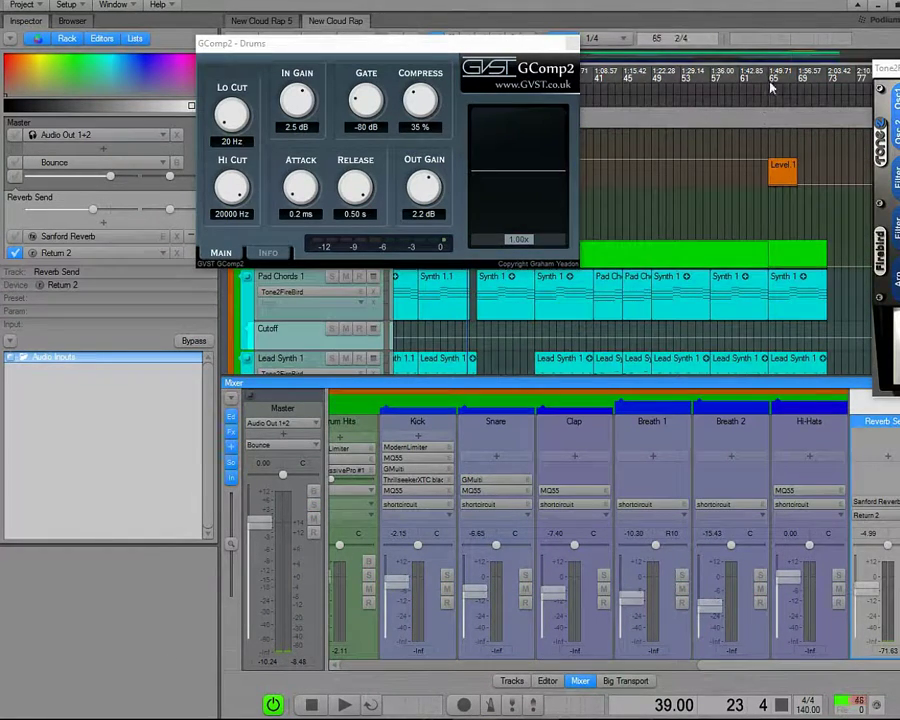
# Step: Place the play cursor at bar 65, where the pre-master Level segment starts, and move the GComp2 window off the timeline ruler
pyautogui.click(770, 192)
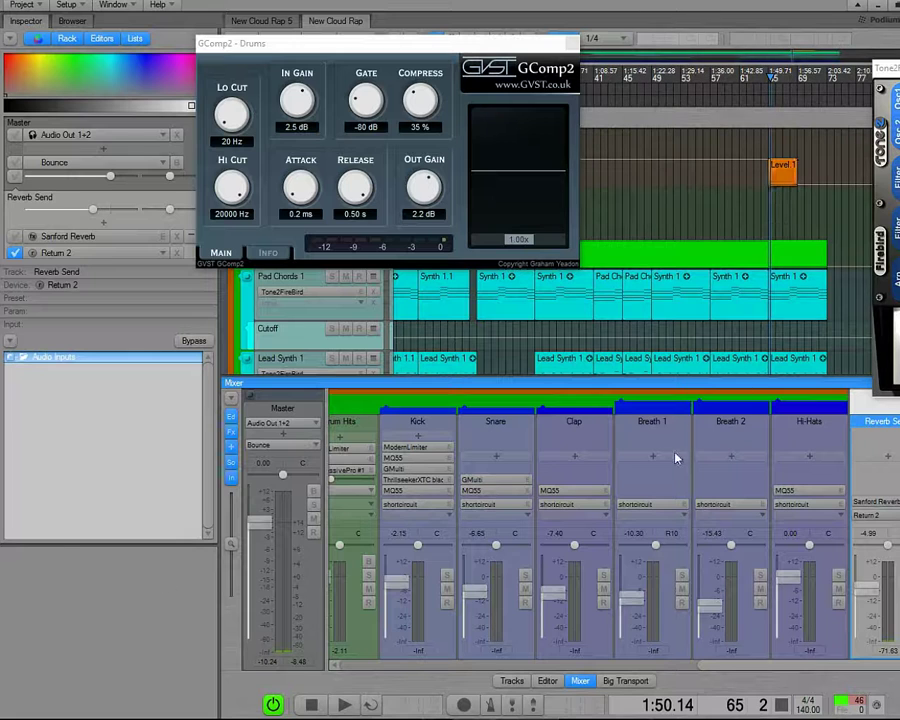
pyautogui.click(707, 665)
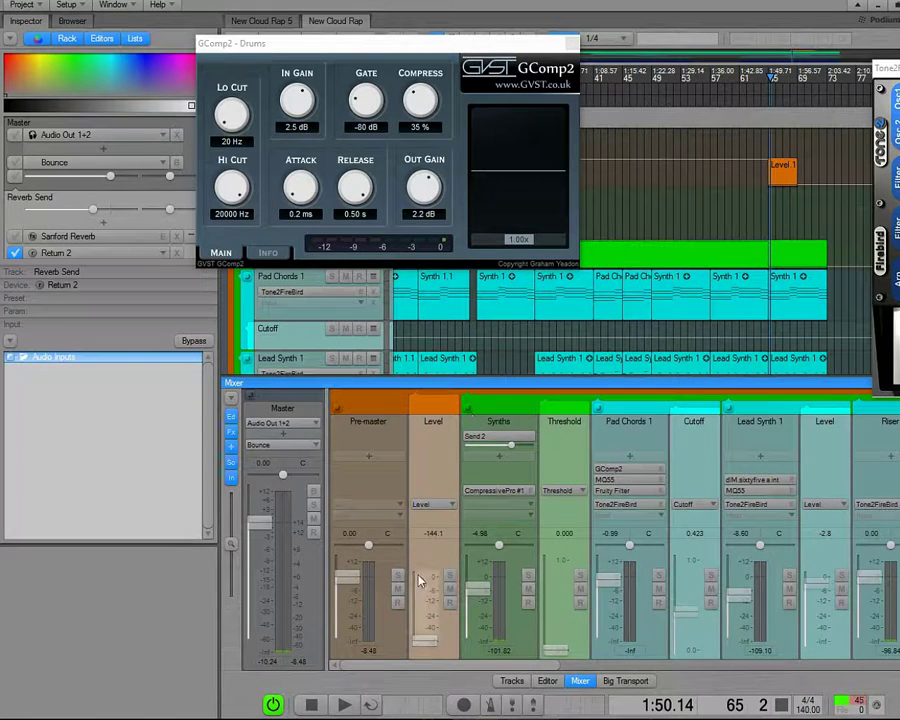
pyautogui.moveTo(542, 666); pyautogui.dragTo(896, 650)
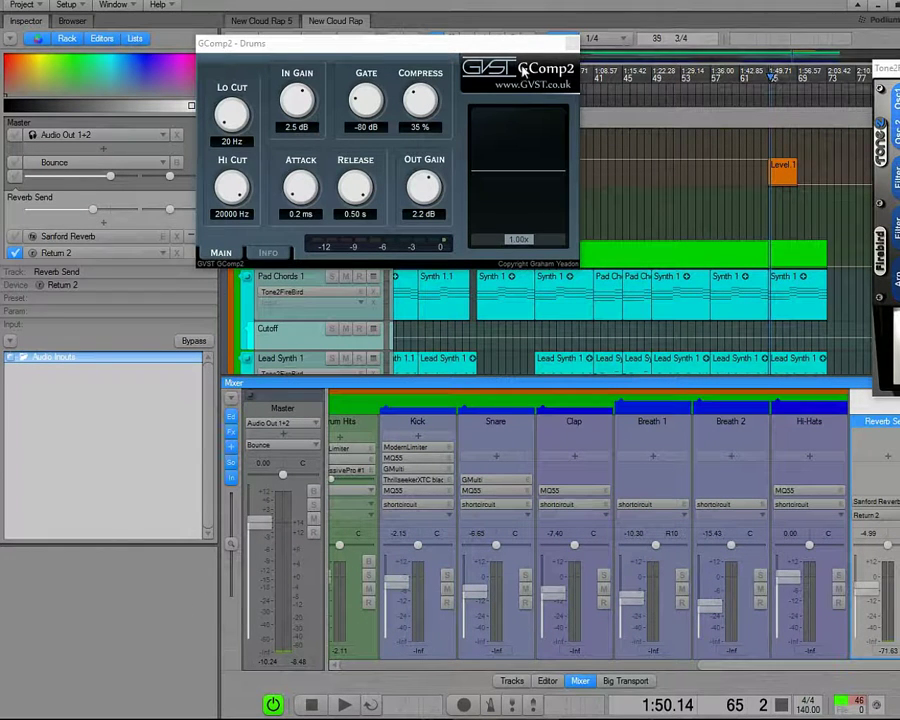
pyautogui.moveTo(483, 45); pyautogui.dragTo(599, 127)
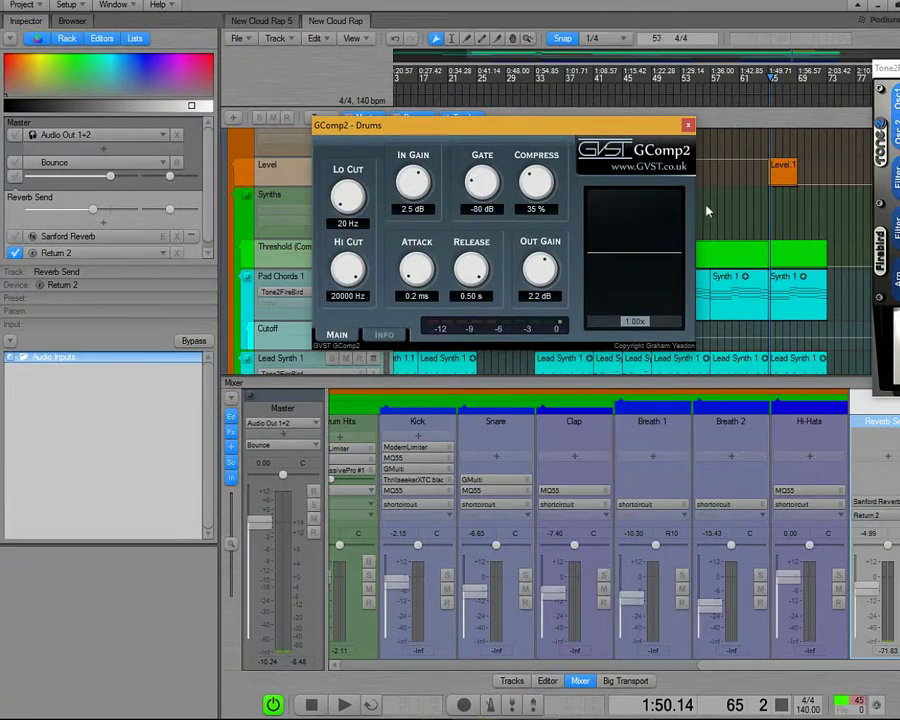
pyautogui.click(769, 84)
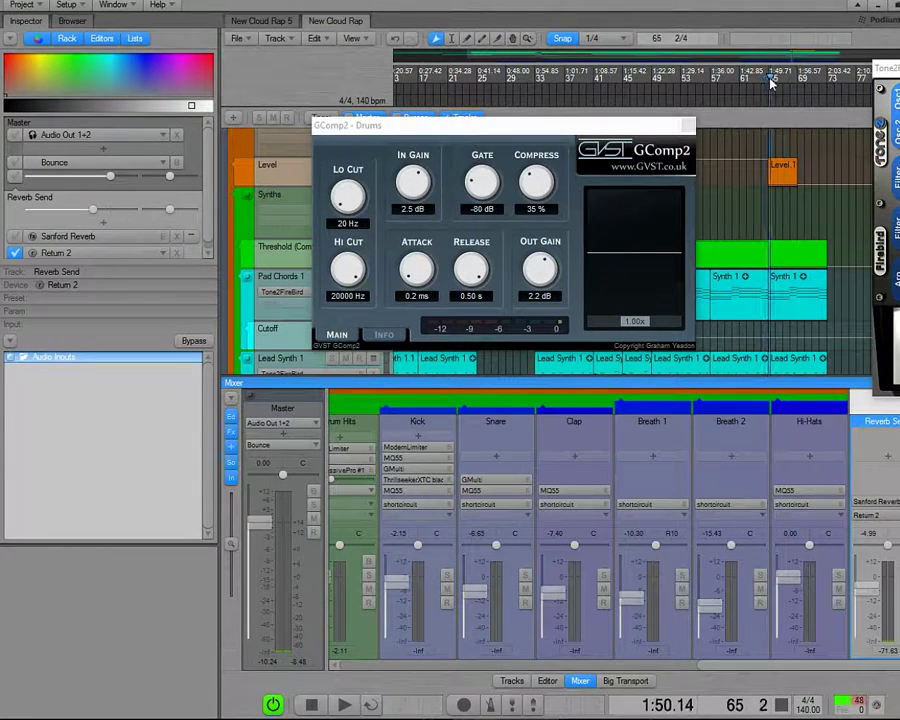
# Step: Audition the ending from bar 65 while examining CompressivePro #1 on the Synths group, and close both compressor windows
pyautogui.click(345, 705)
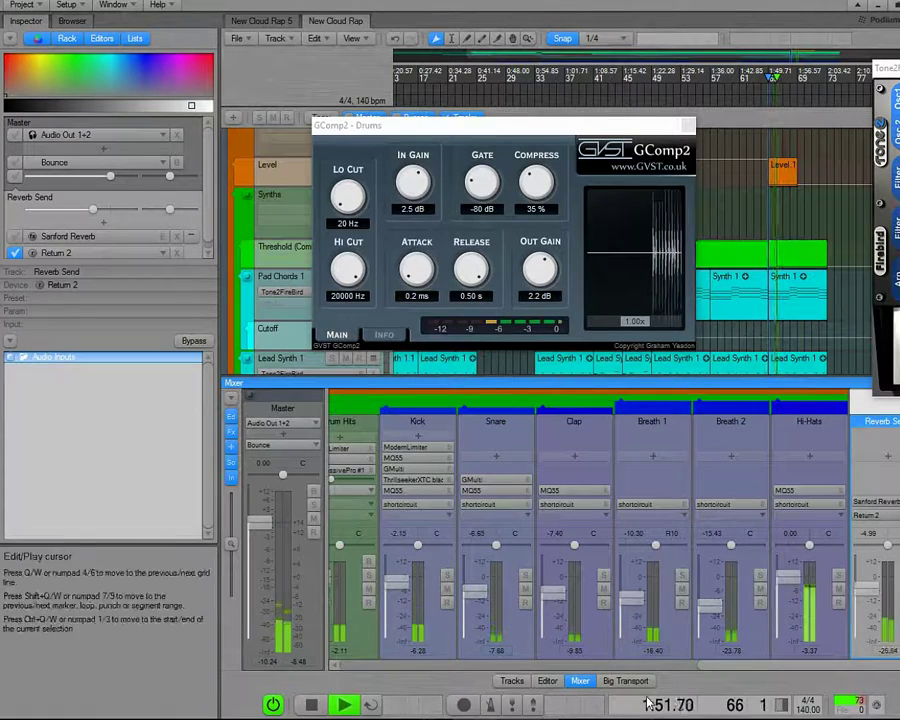
pyautogui.moveTo(732, 669); pyautogui.dragTo(346, 669)
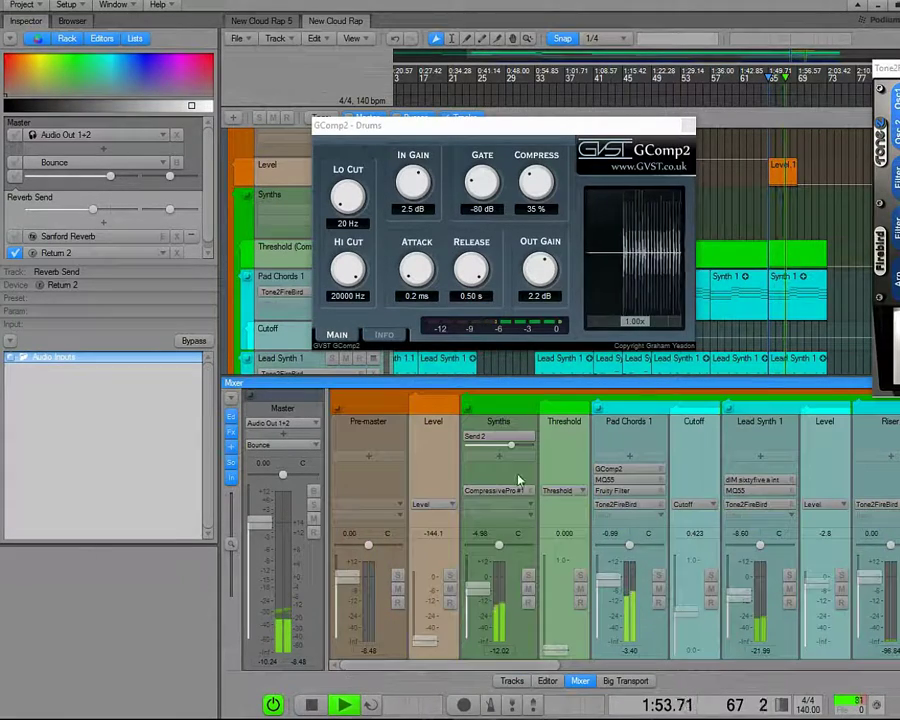
pyautogui.doubleClick(492, 491)
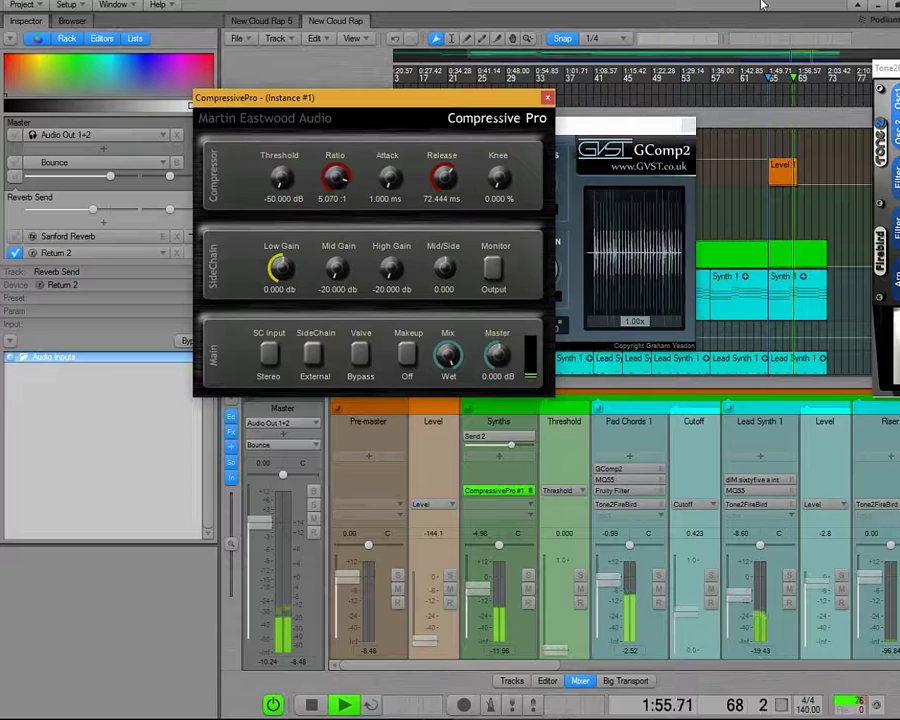
pyautogui.scroll(-1, 751, 221)
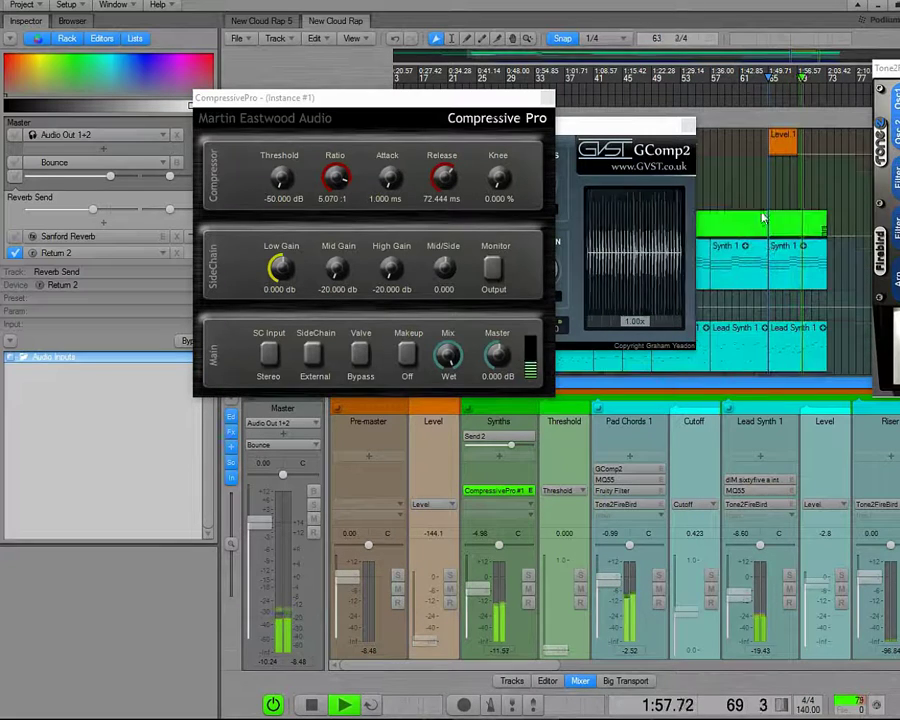
pyautogui.click(546, 97)
pyautogui.click(686, 127)
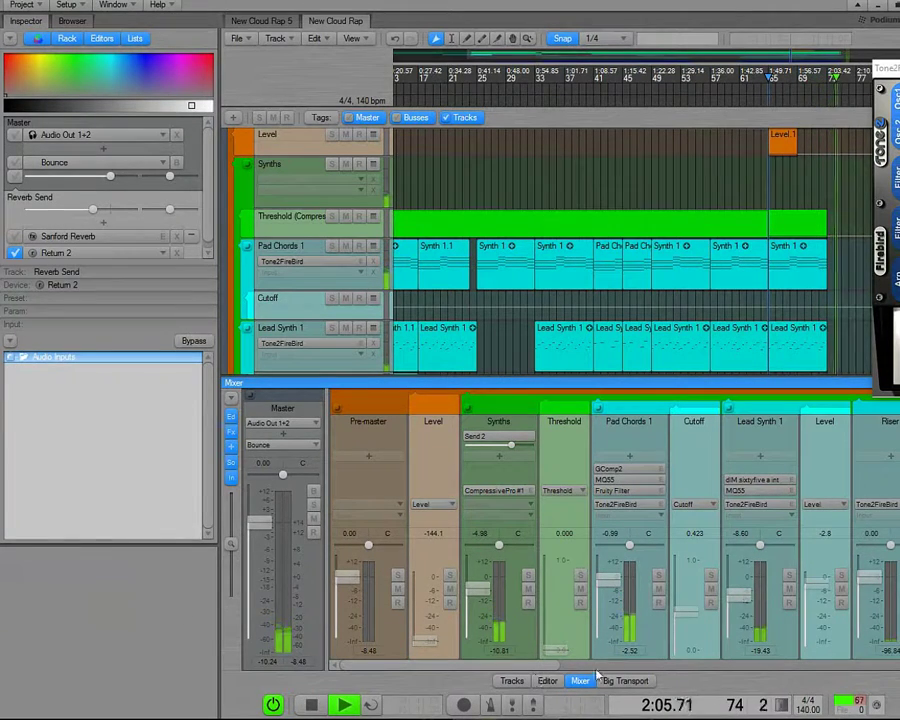
pyautogui.moveTo(595, 667); pyautogui.dragTo(406, 641)
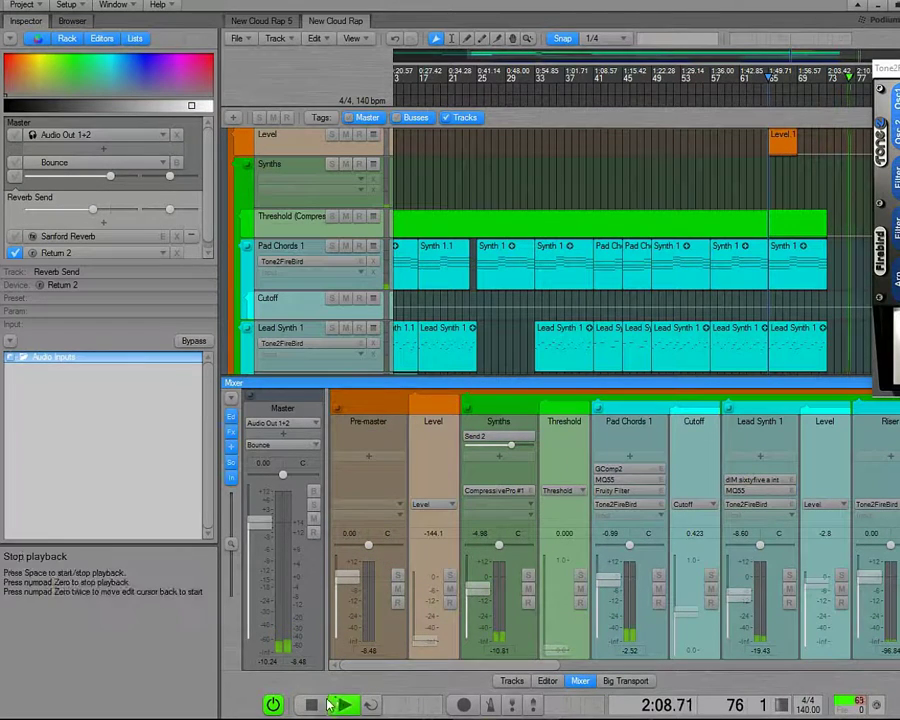
pyautogui.click(311, 705)
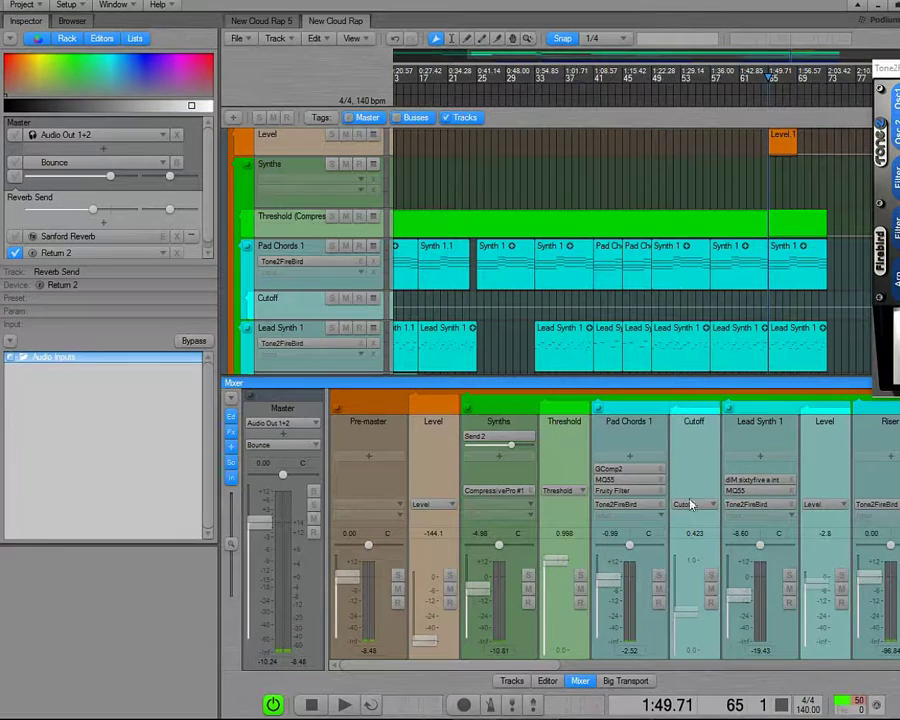
# Step: Open Tone2FireBird on Lead Synth 2 and audition its patch with a few keyboard notes
pyautogui.hscroll(5, 560, 510)
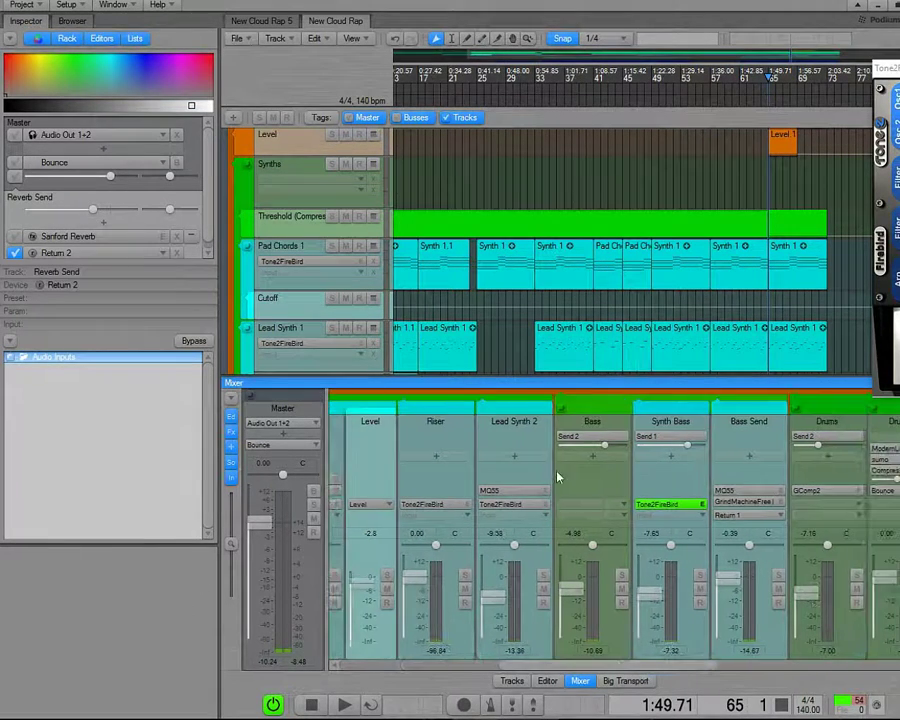
pyautogui.click(510, 504)
pyautogui.moveTo(793, 172); pyautogui.dragTo(360, 90)
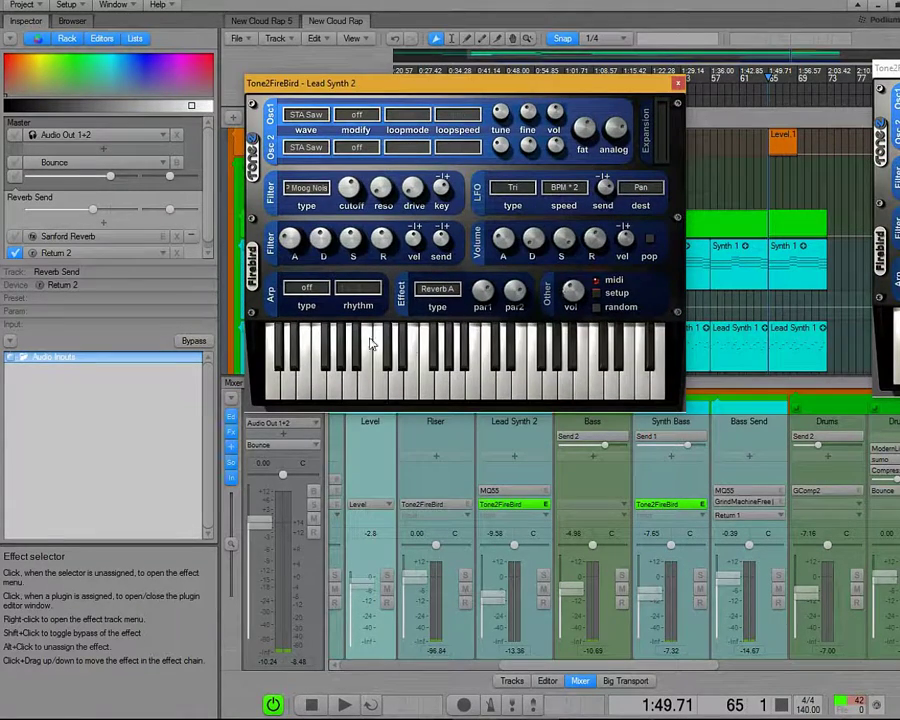
pyautogui.click(505, 385)
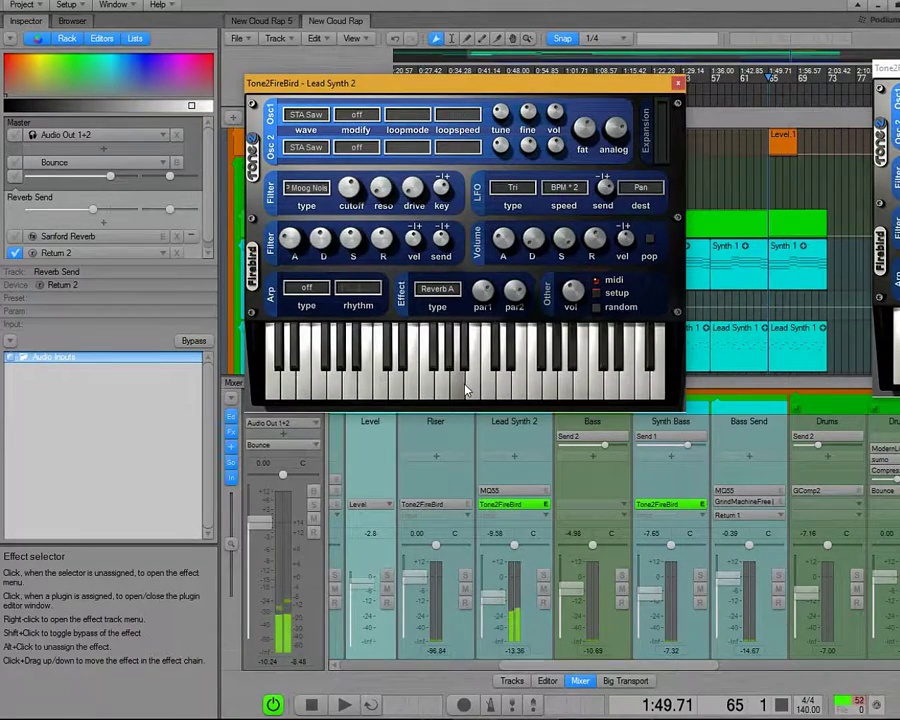
pyautogui.click(518, 390)
pyautogui.click(506, 388)
pyautogui.click(628, 4)
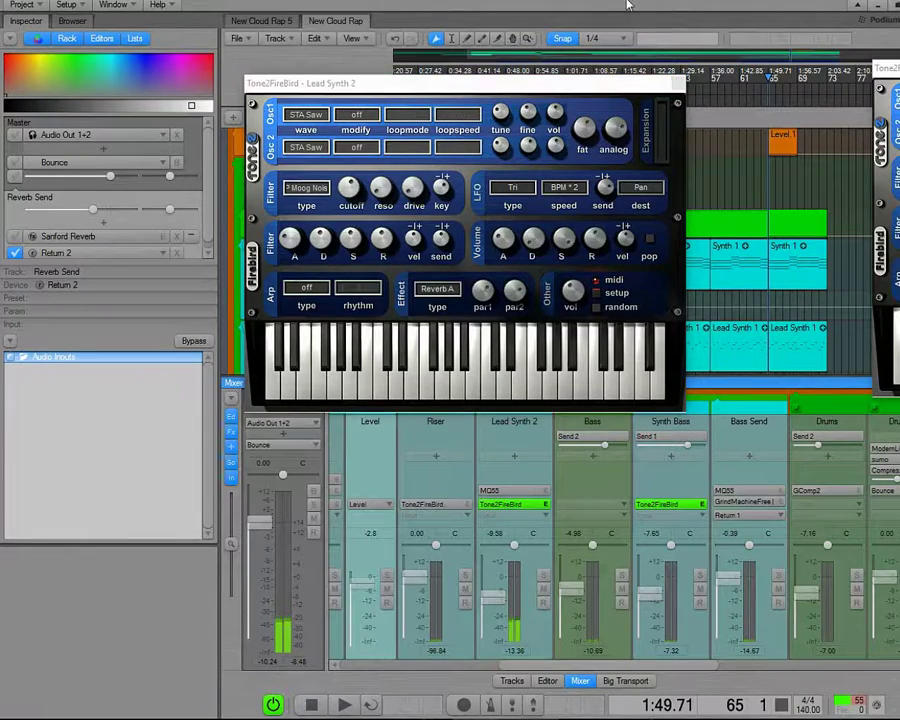
# Step: Close the Tone2FireBird windows of Lead Synth 2 and Synth Bass
pyautogui.click(678, 85)
pyautogui.moveTo(899, 75); pyautogui.dragTo(551, 90)
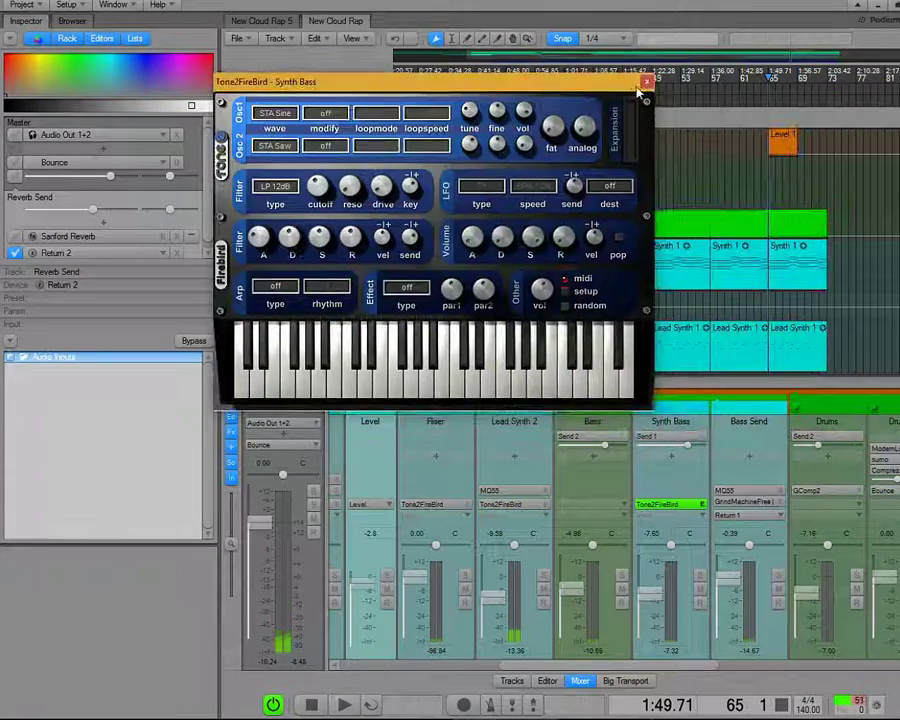
pyautogui.click(638, 82)
# Step: Solo Lead Synth 2, play it from bar 57, and check its signal on the Reverb Send channel
pyautogui.scroll(-2, 733, 217)
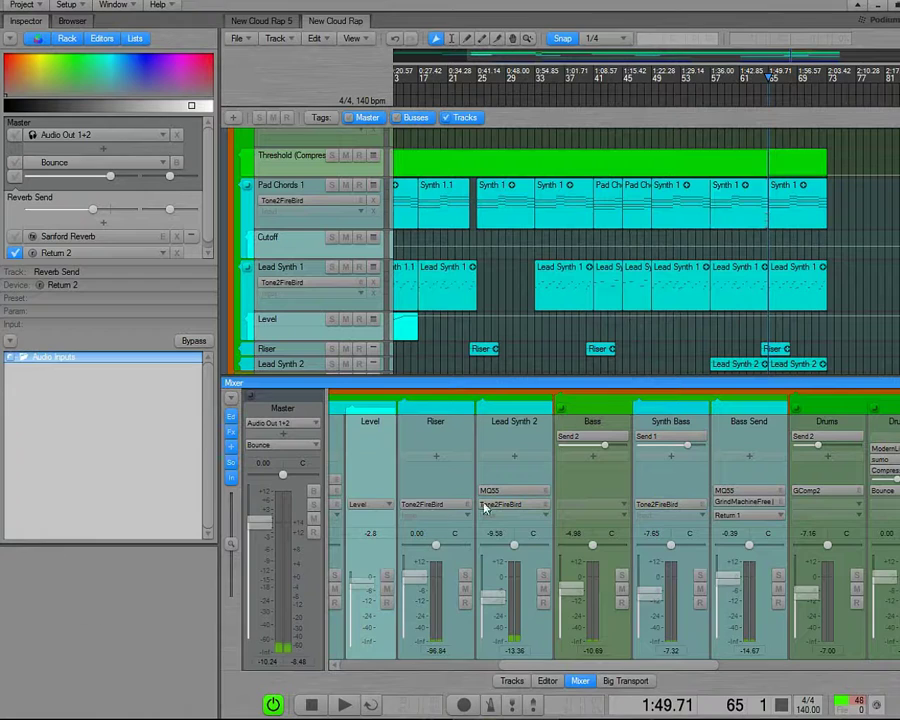
pyautogui.click(543, 575)
pyautogui.scroll(-2, 800, 190)
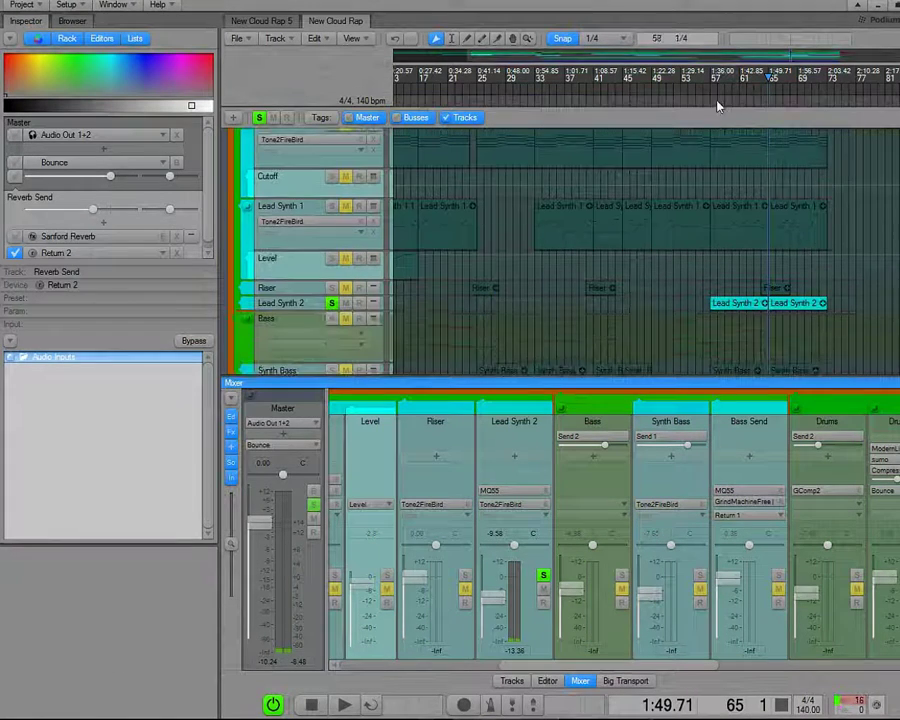
pyautogui.click(713, 83)
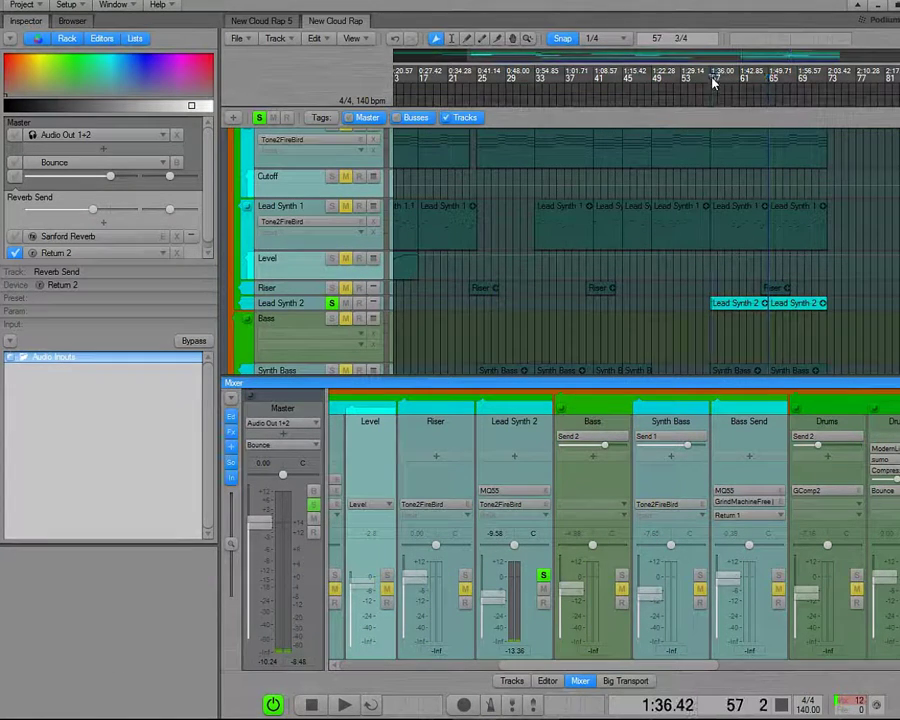
pyautogui.click(344, 705)
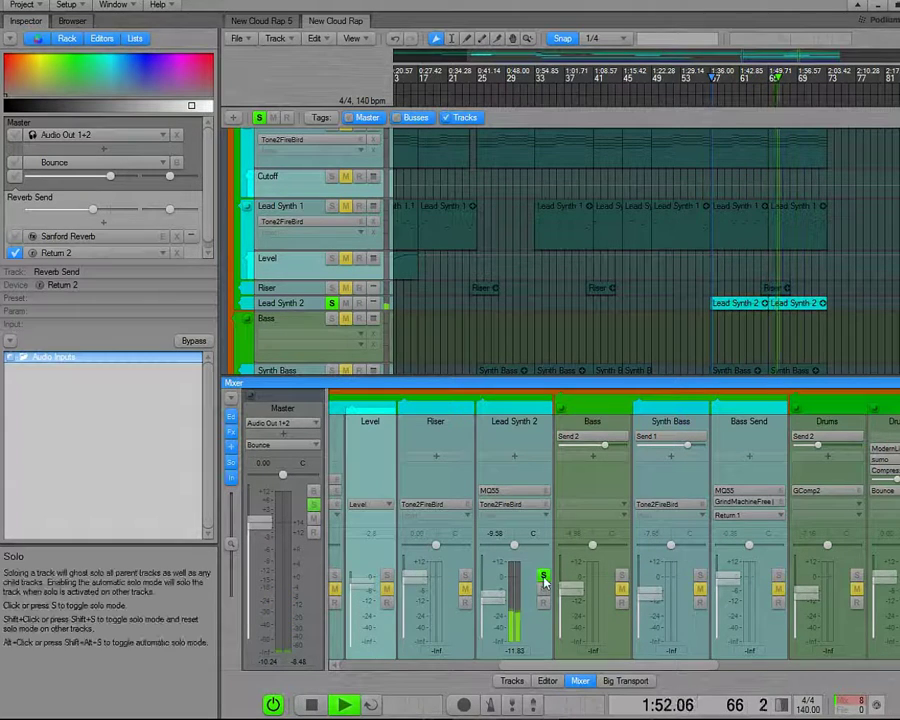
pyautogui.moveTo(567, 662); pyautogui.dragTo(869, 672)
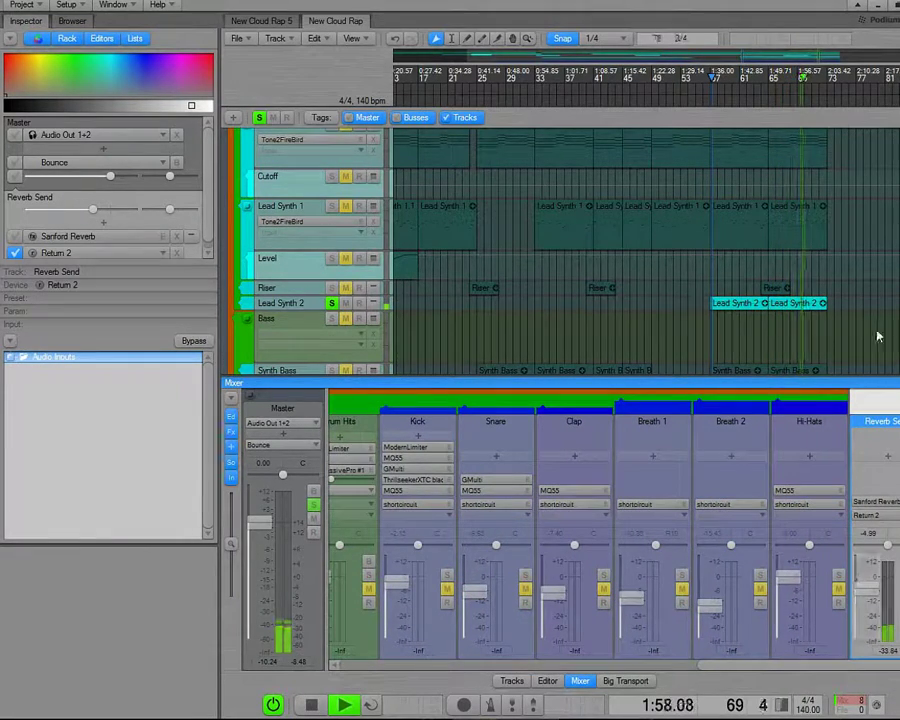
pyautogui.moveTo(727, 665); pyautogui.dragTo(567, 675)
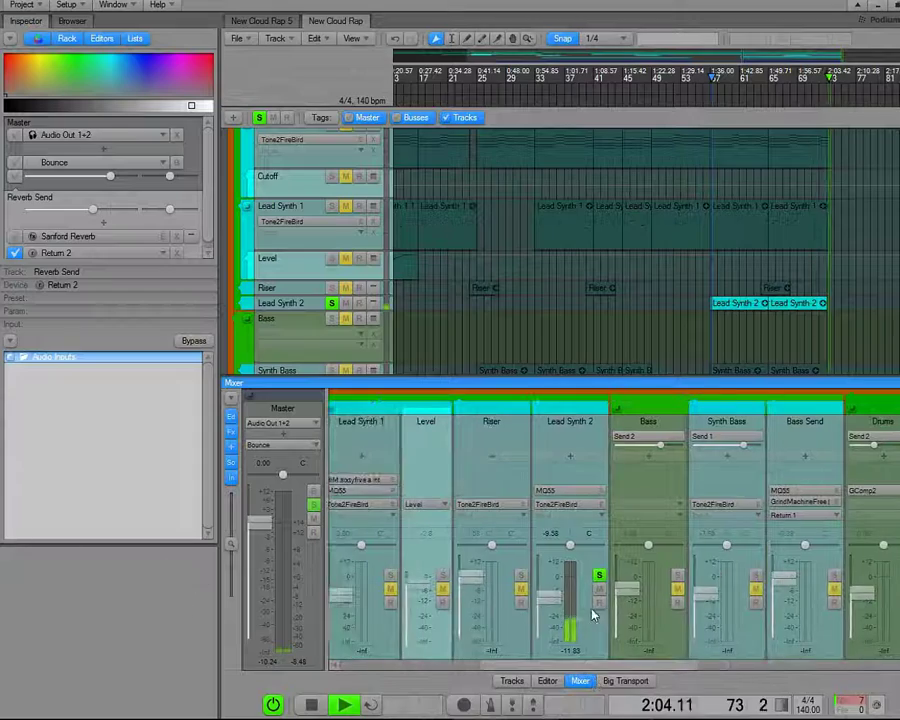
# Step: Take Lead Synth 2 out of solo, stop playback and return the cursor to the start of the project
pyautogui.click(600, 576)
pyautogui.scroll(5, 691, 201)
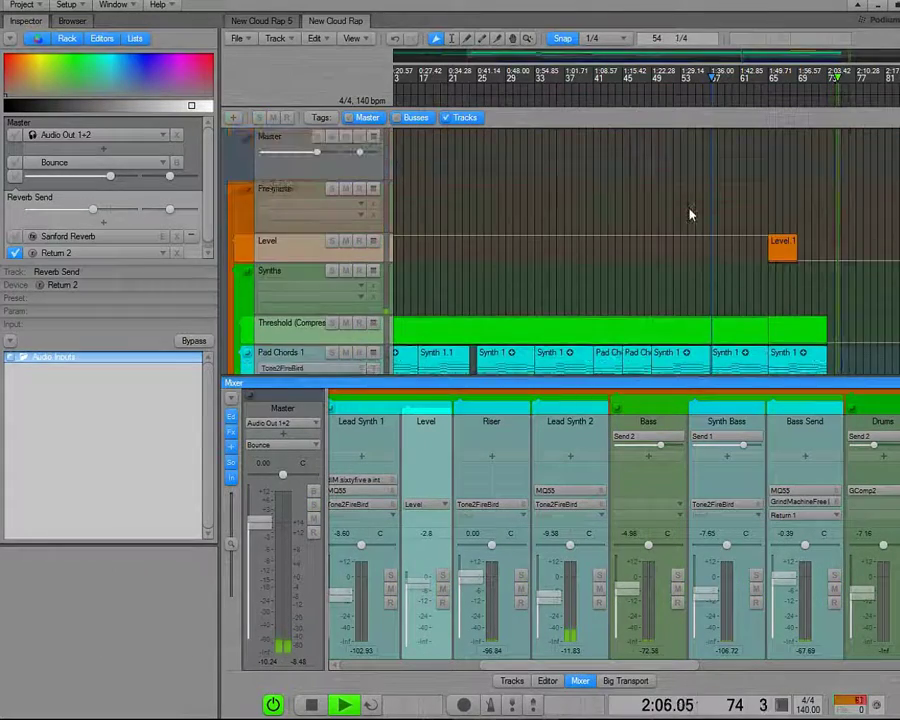
pyautogui.scroll(-6, 691, 213)
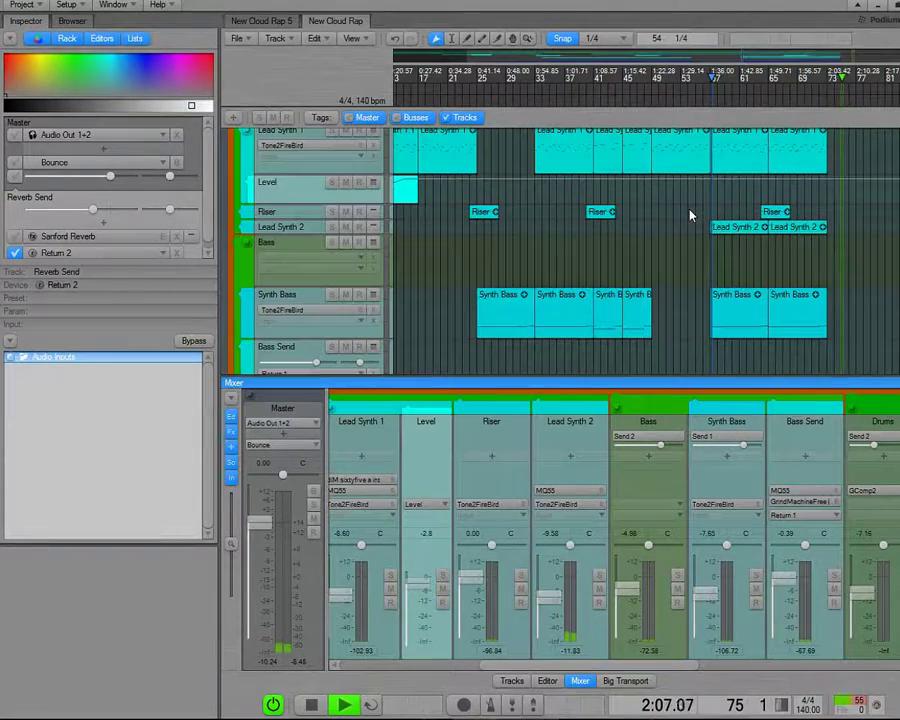
pyautogui.click(311, 705)
pyautogui.click(311, 705)
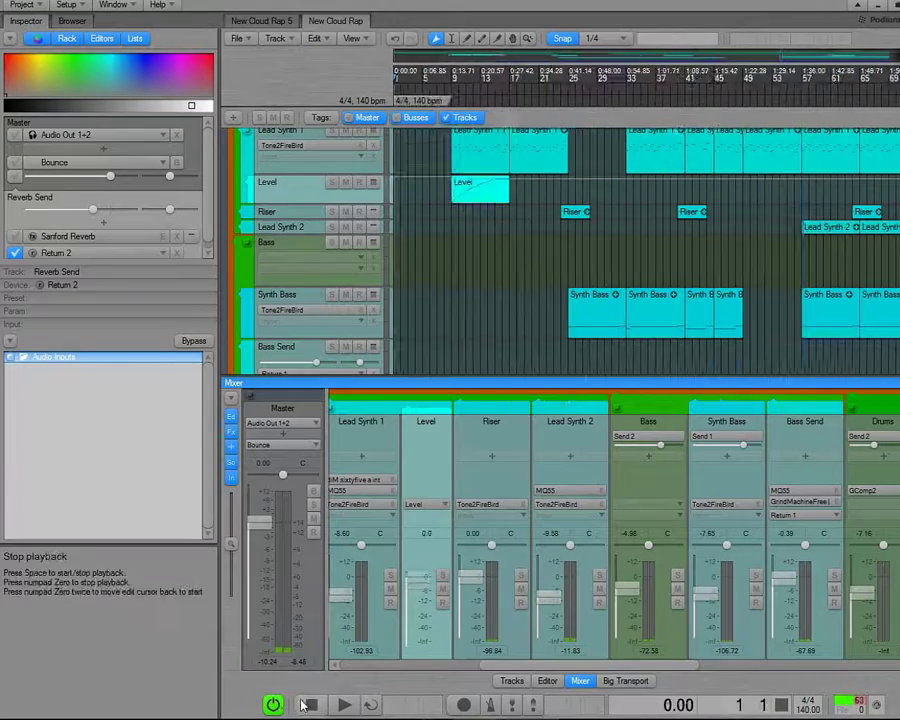
# Step: Review the first mixer channels and the arrangement's tracks from the master down to the bass and back
pyautogui.moveTo(545, 668); pyautogui.dragTo(333, 679)
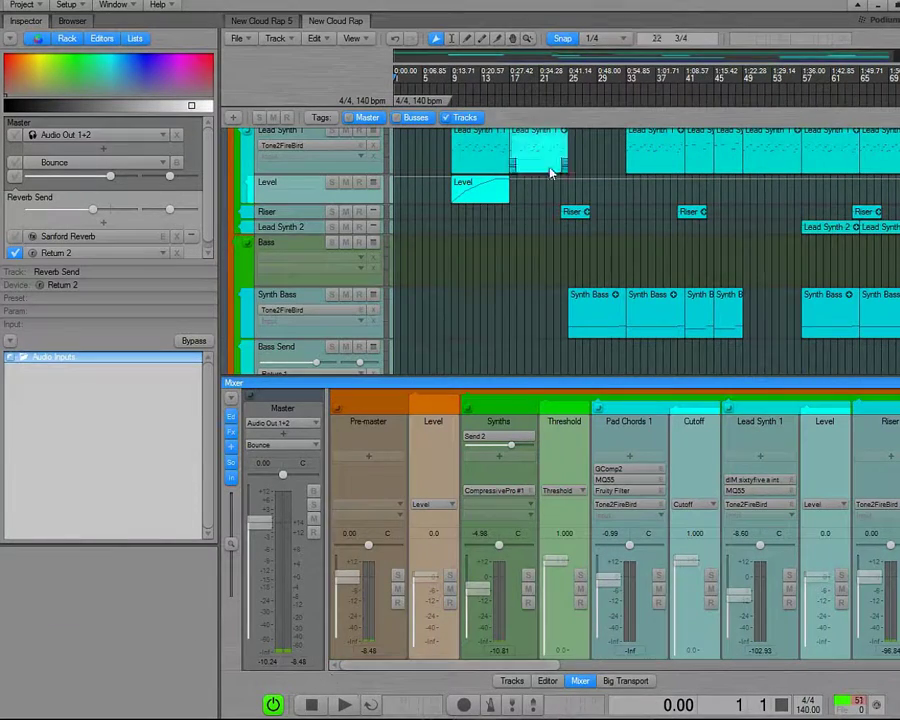
pyautogui.scroll(4, 520, 235)
pyautogui.scroll(2, 512, 253)
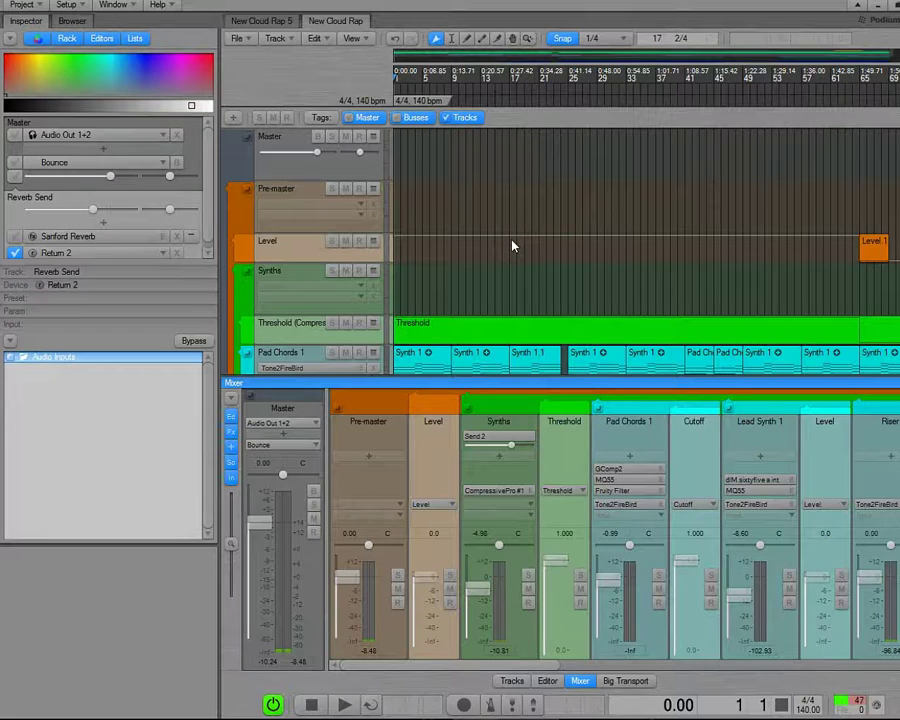
pyautogui.scroll(-2, 468, 225)
pyautogui.scroll(2, 466, 225)
pyautogui.scroll(-5, 465, 228)
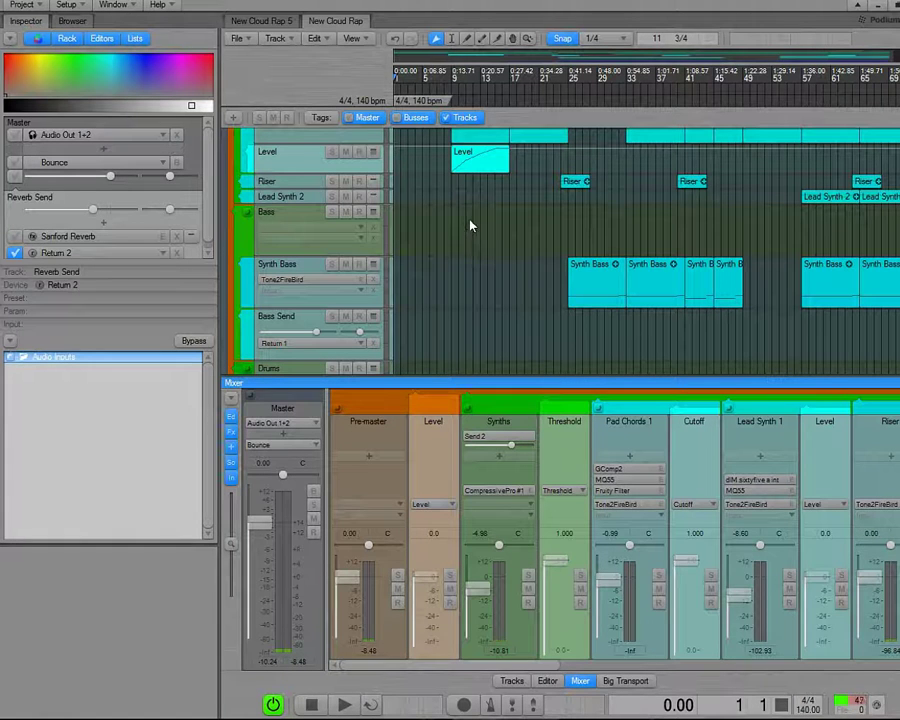
pyautogui.scroll(4, 470, 215)
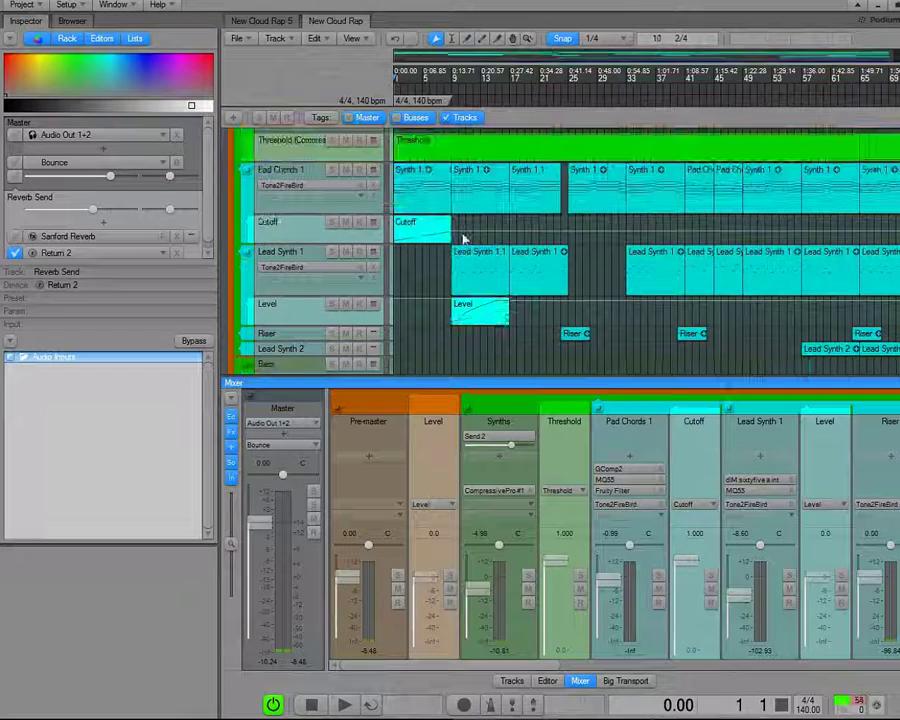
pyautogui.scroll(1, 469, 212)
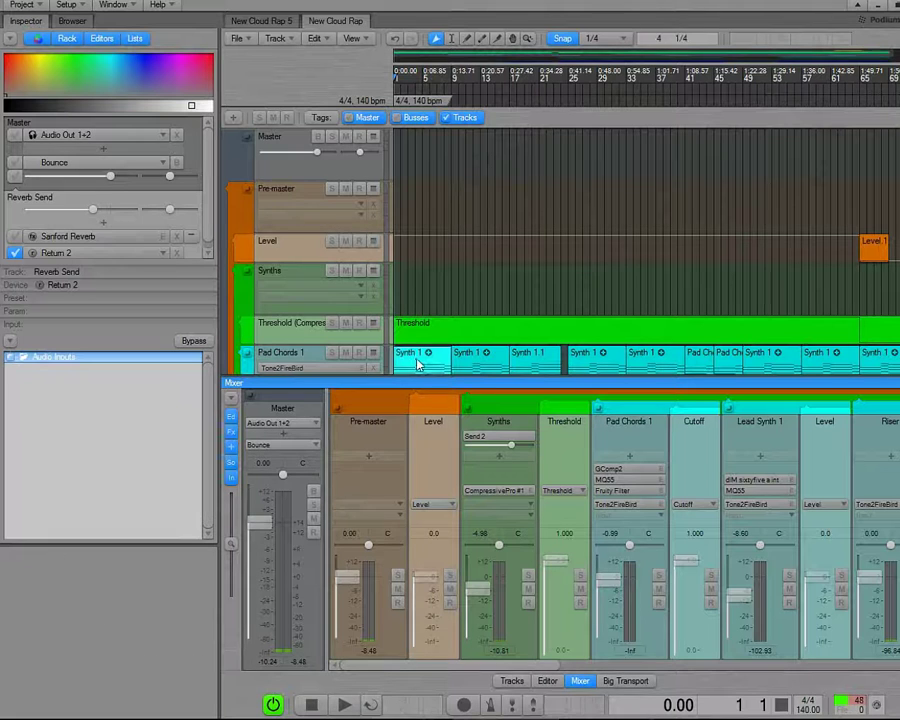